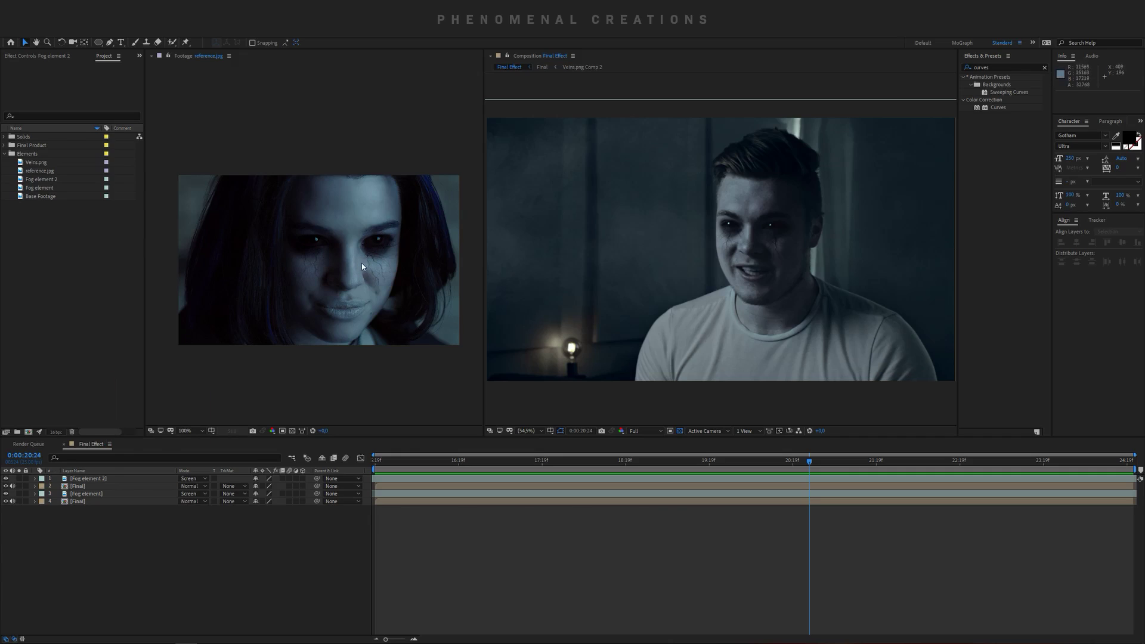
Step: Preview the finished possession effect from the start of the shot
click(396, 461)
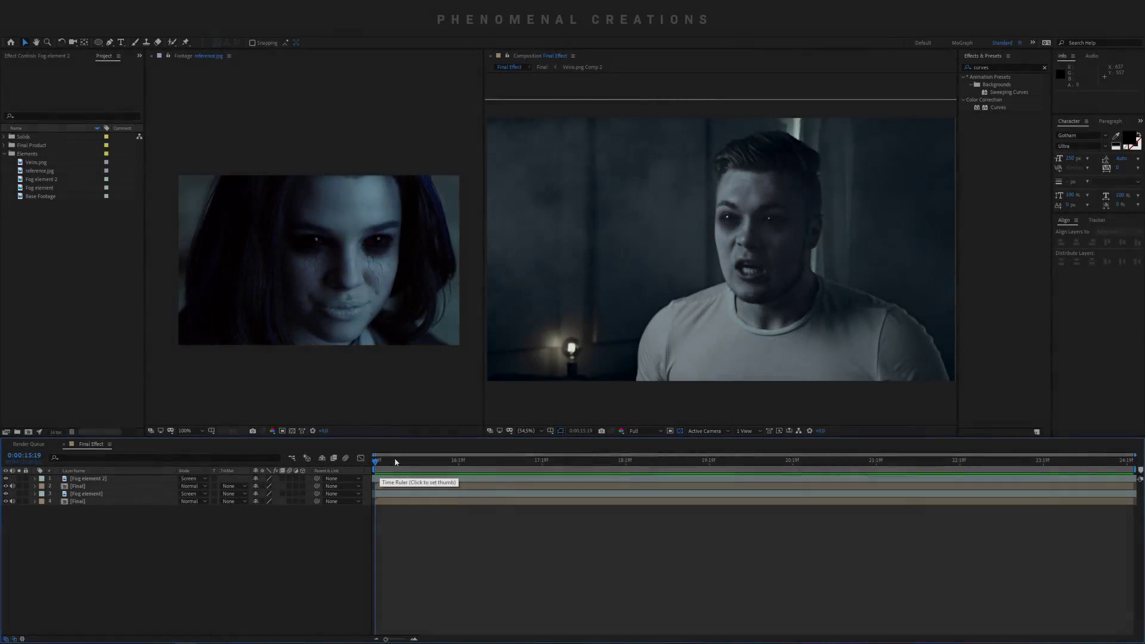
key(space)
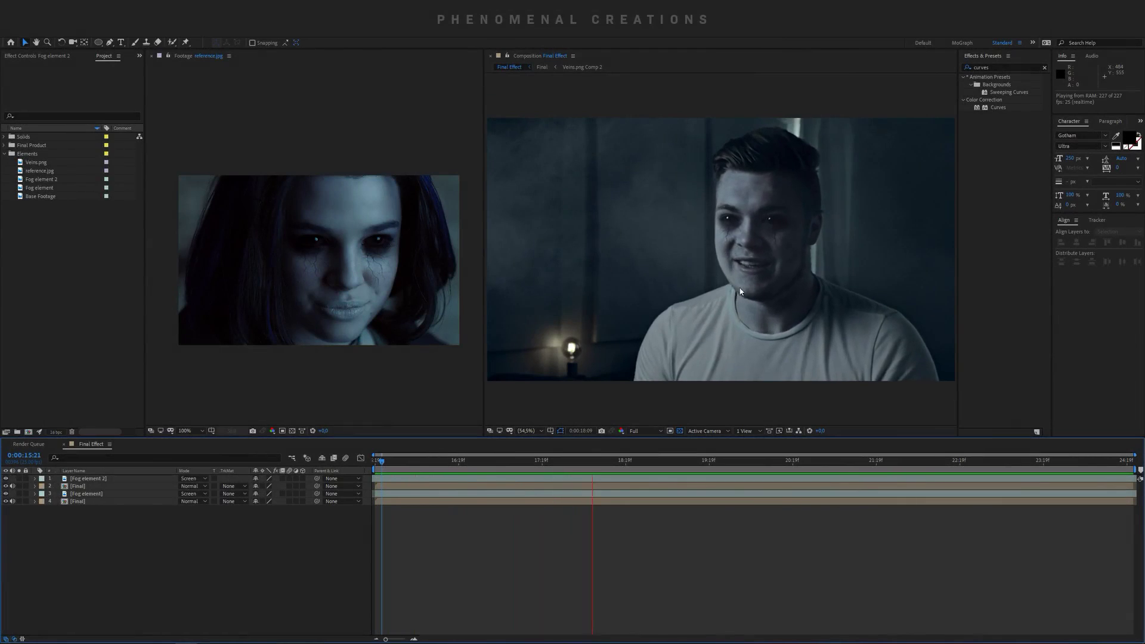
key(space)
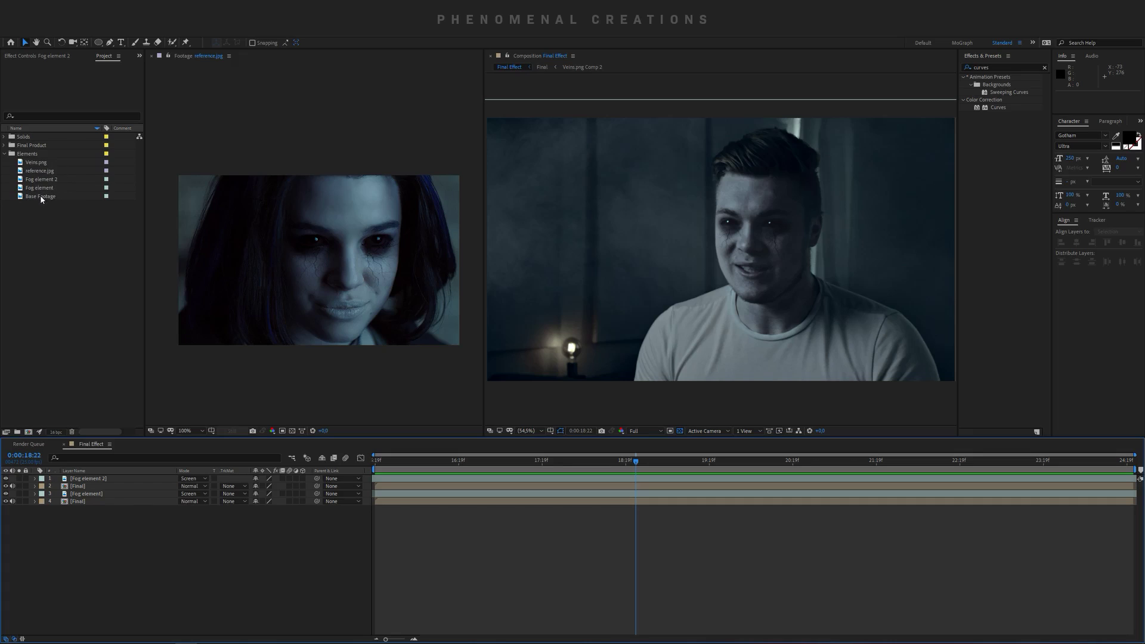
Step: Create a Base Footage 2 comp and trim it to 0:00:15:20–0:00:22:14
drag(48, 200, 42, 430)
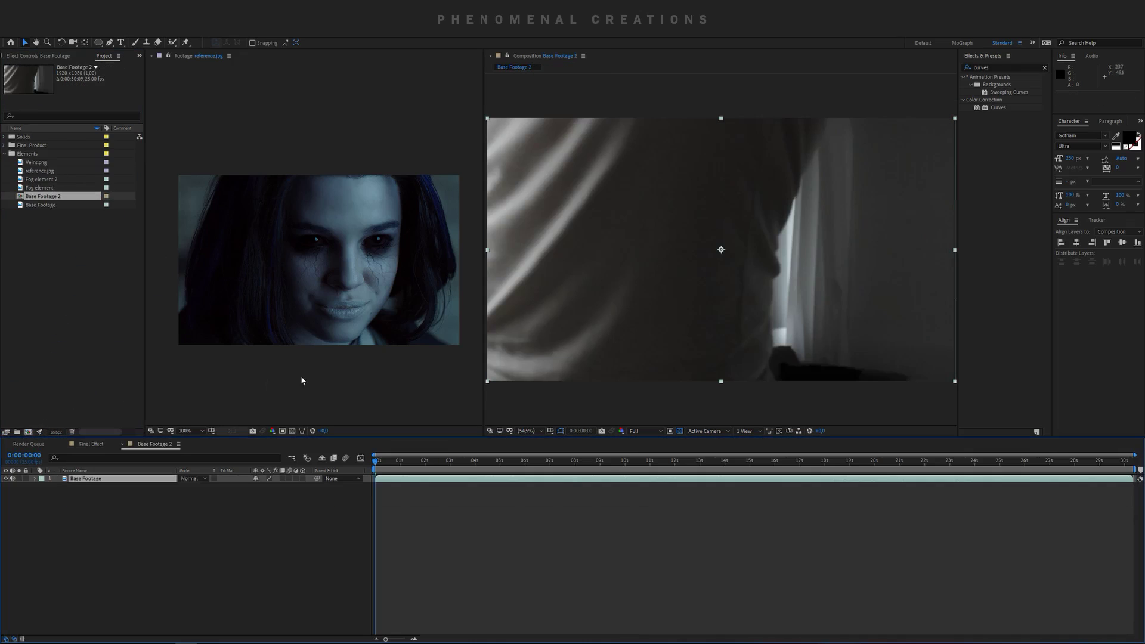
drag(543, 460, 772, 481)
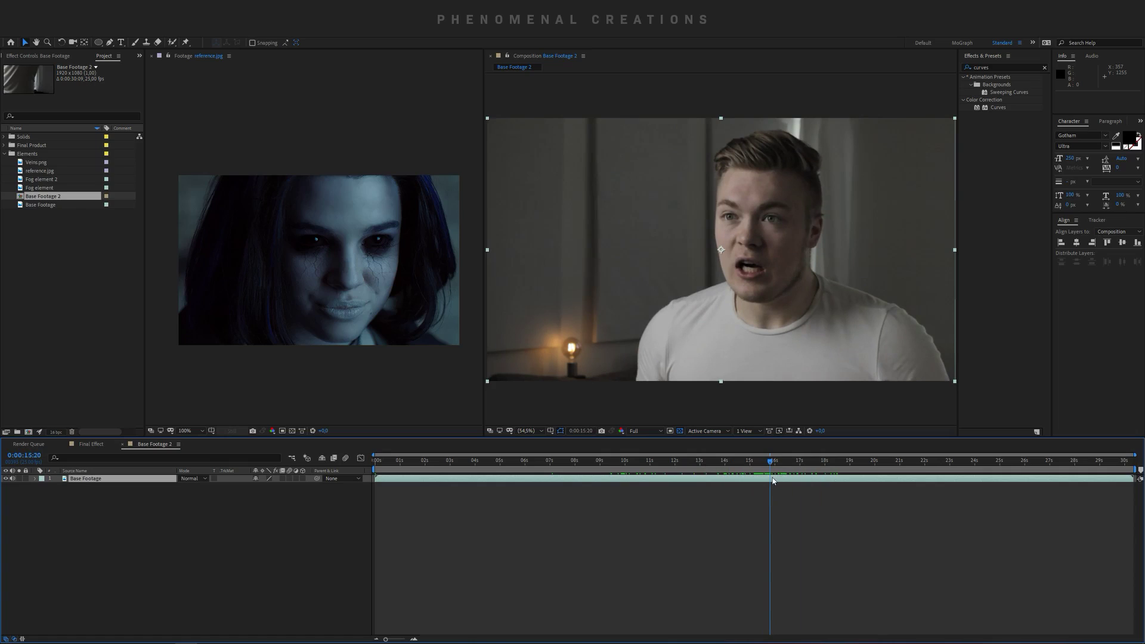
key(b)
key(space)
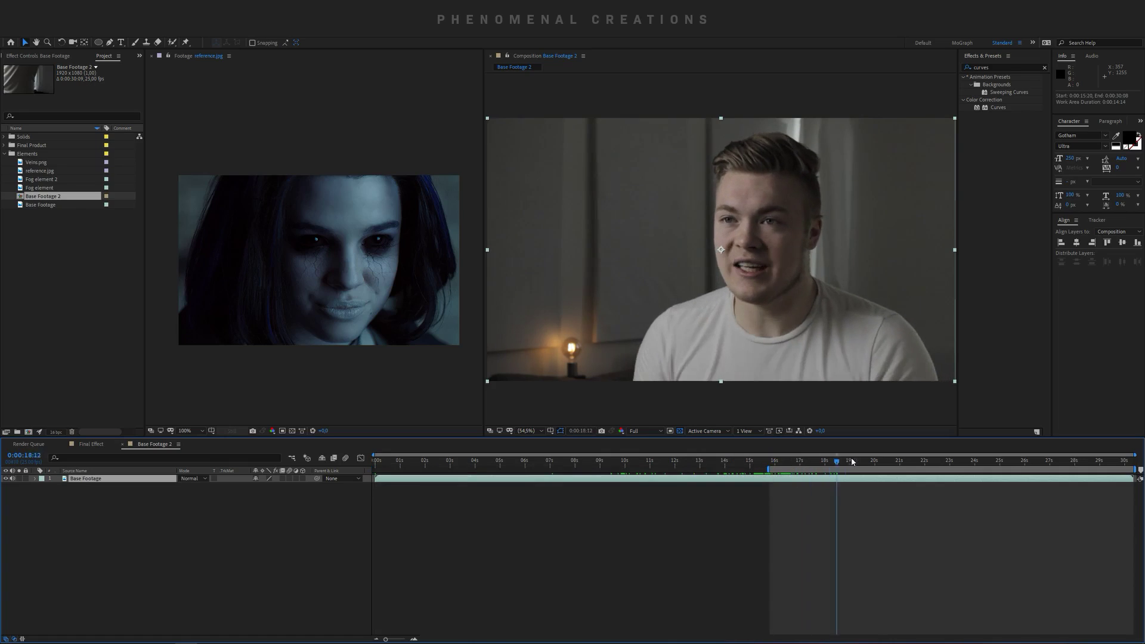
key(space)
key(n)
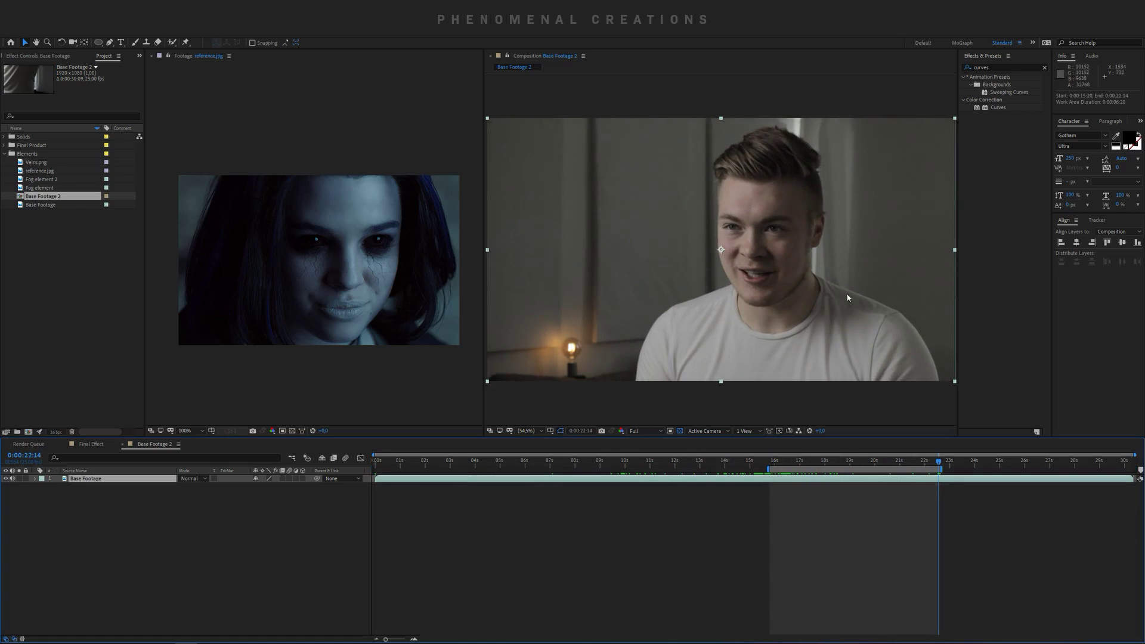
right_click(805, 469)
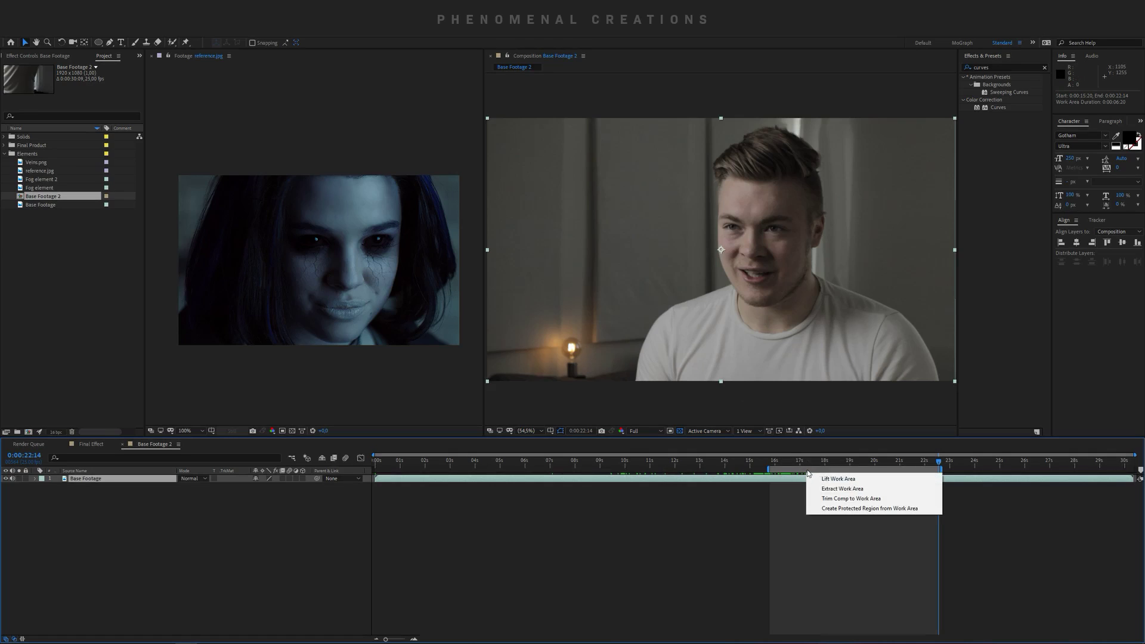
click(829, 503)
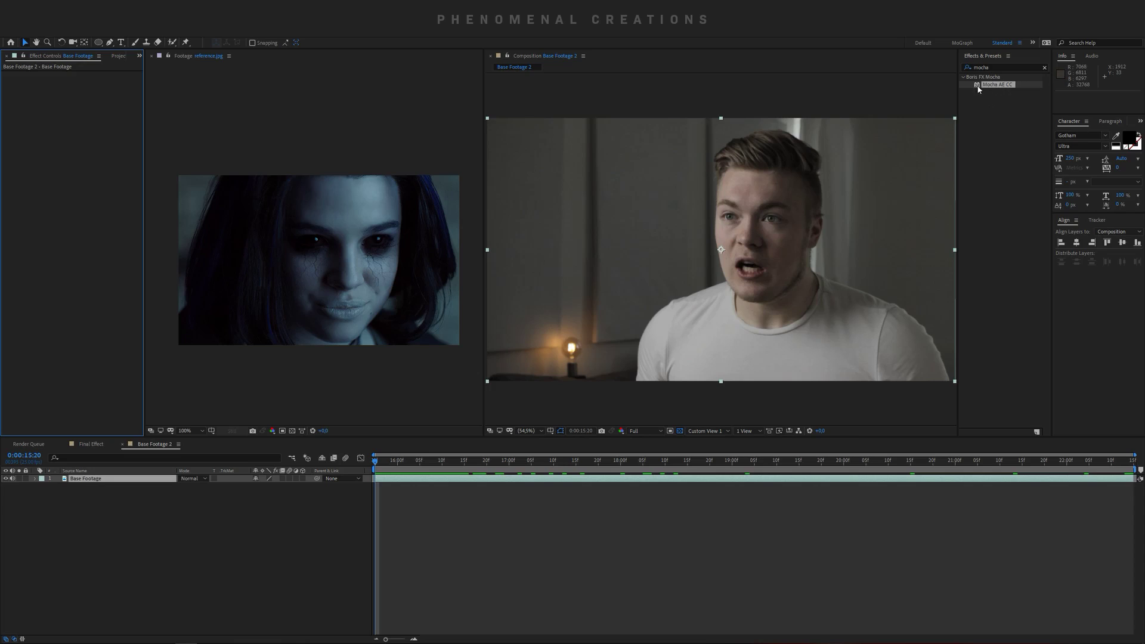
Step: Apply Mocha AE CC to the Base Footage layer and launch Mocha with the clip
drag(998, 88, 775, 201)
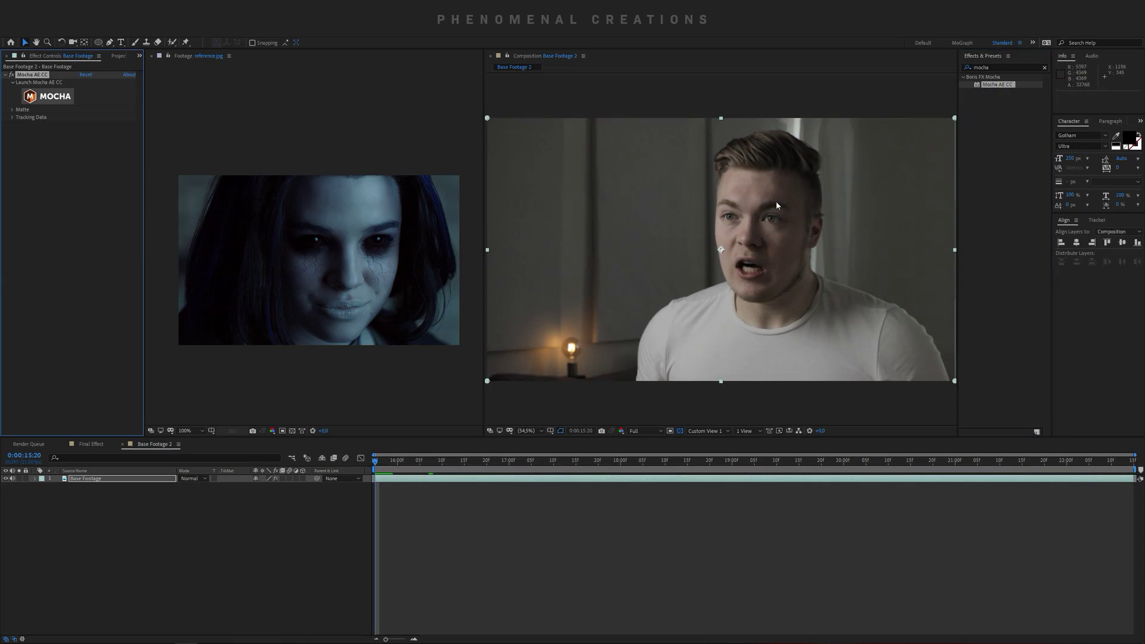
click(62, 97)
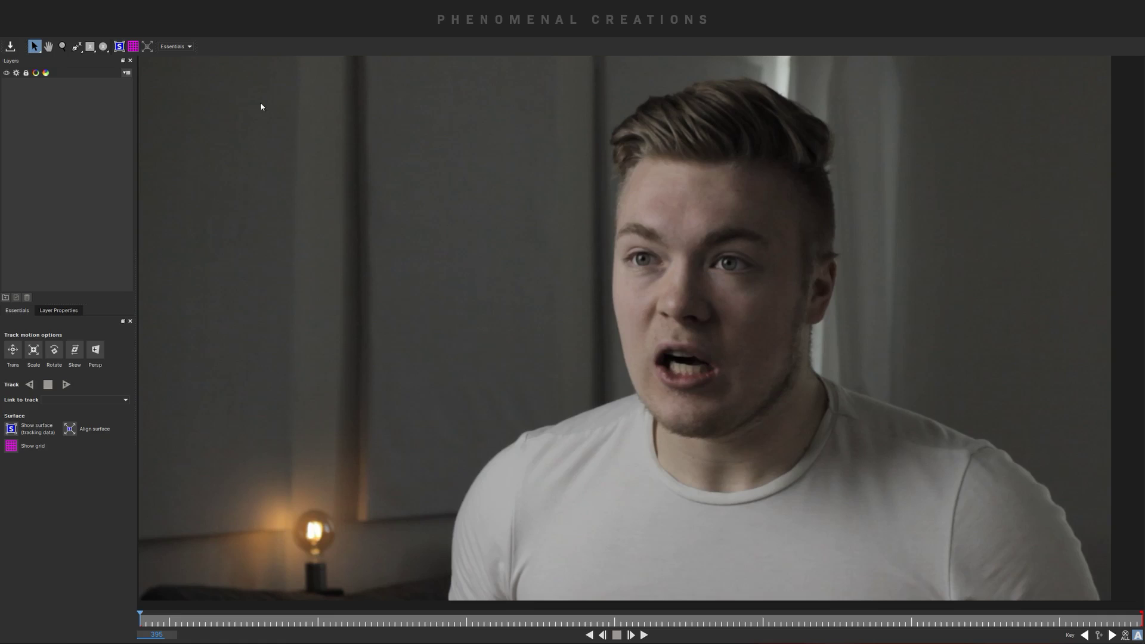
Step: Draw a closed X-spline tracking shape around the right-side eyebrow and eye
click(79, 47)
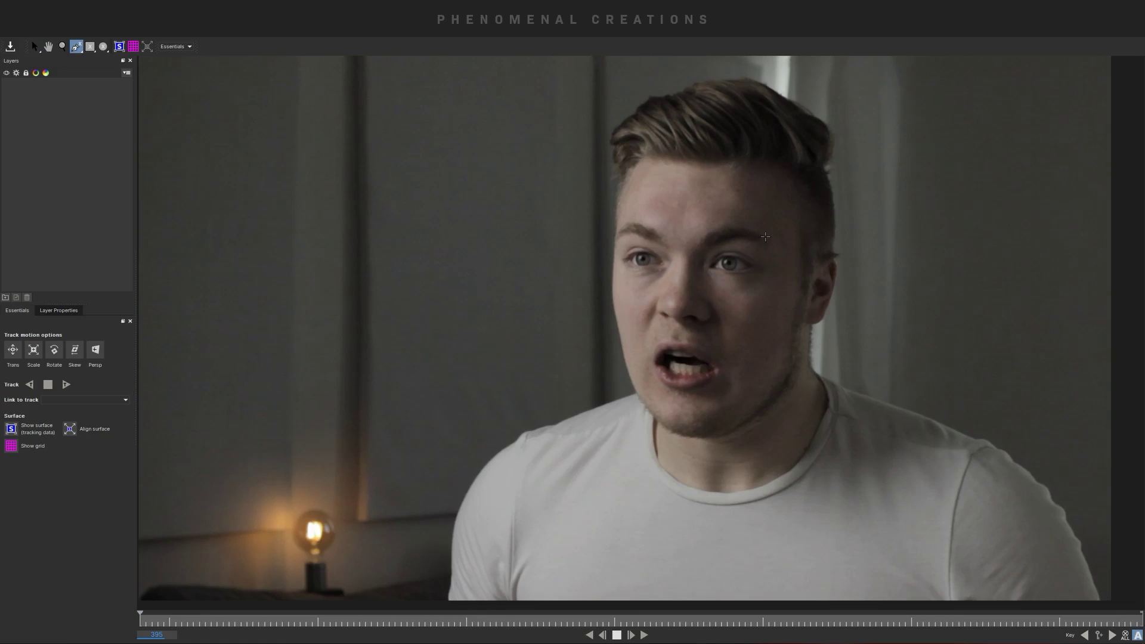
click(771, 232)
click(737, 219)
click(707, 226)
click(695, 248)
click(697, 277)
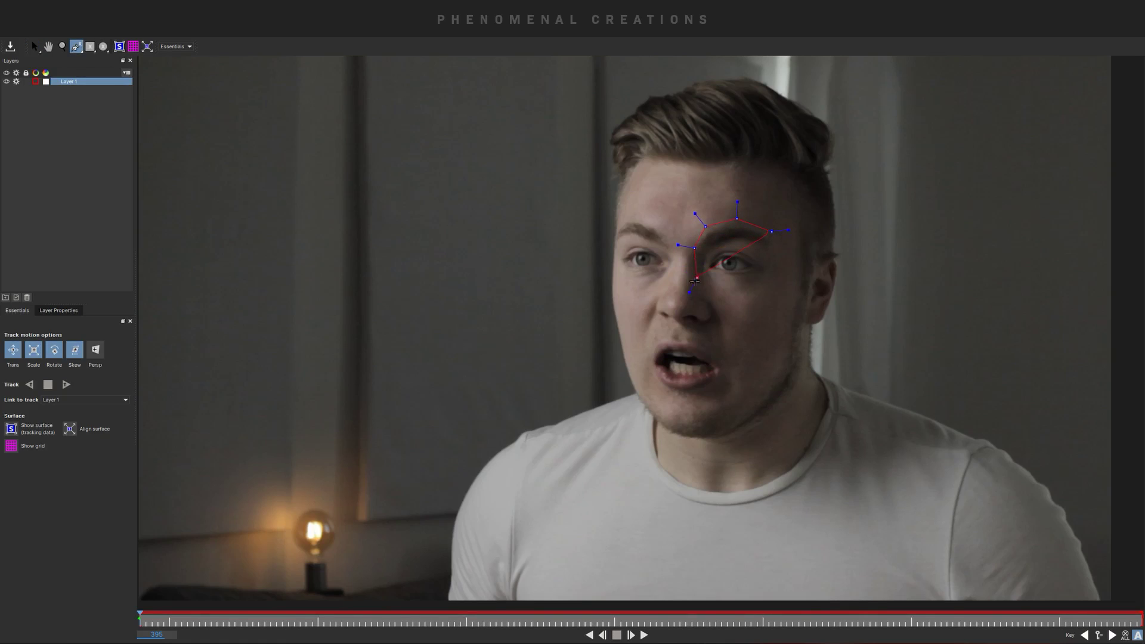
click(749, 311)
click(786, 261)
right_click(773, 234)
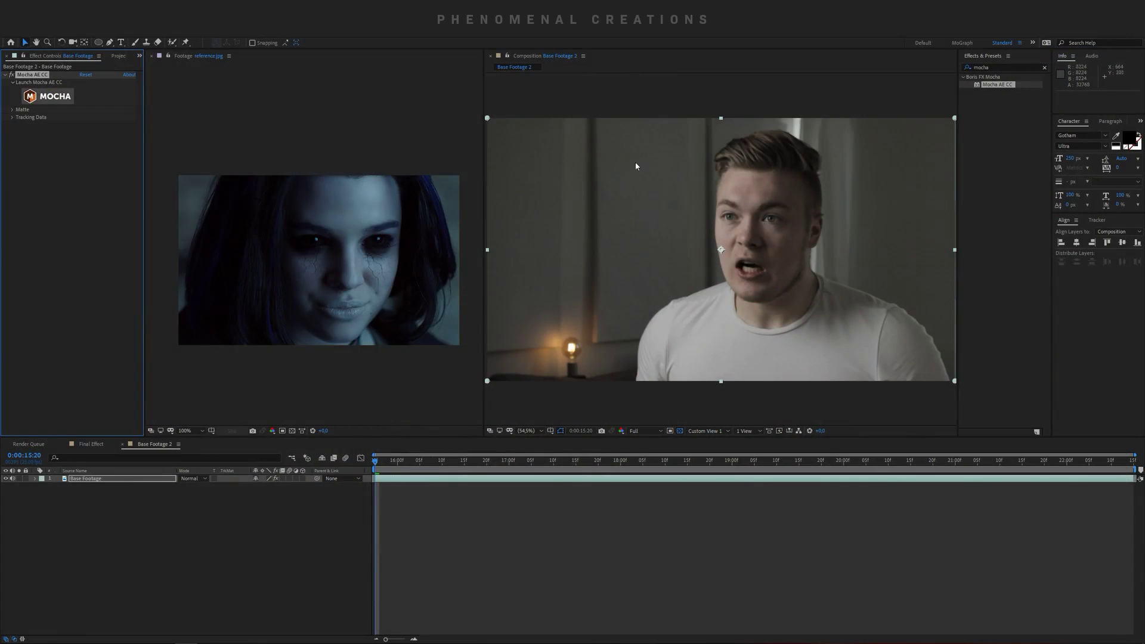
Step: Add a new null object layer and duplicate it
right_click(96, 504)
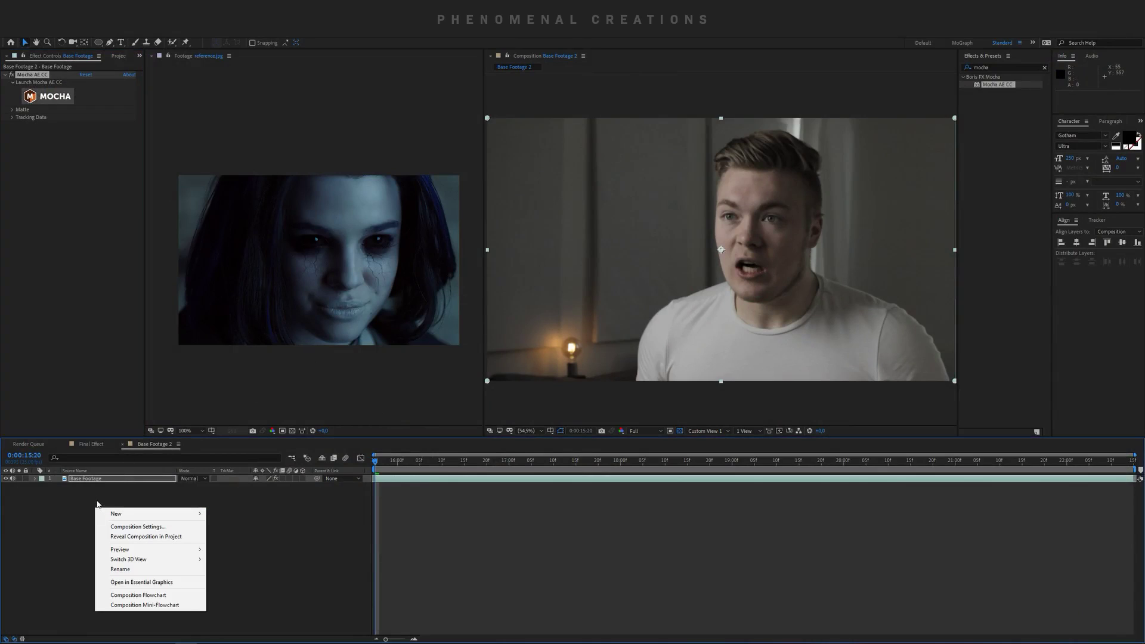
mouse_move(199, 513)
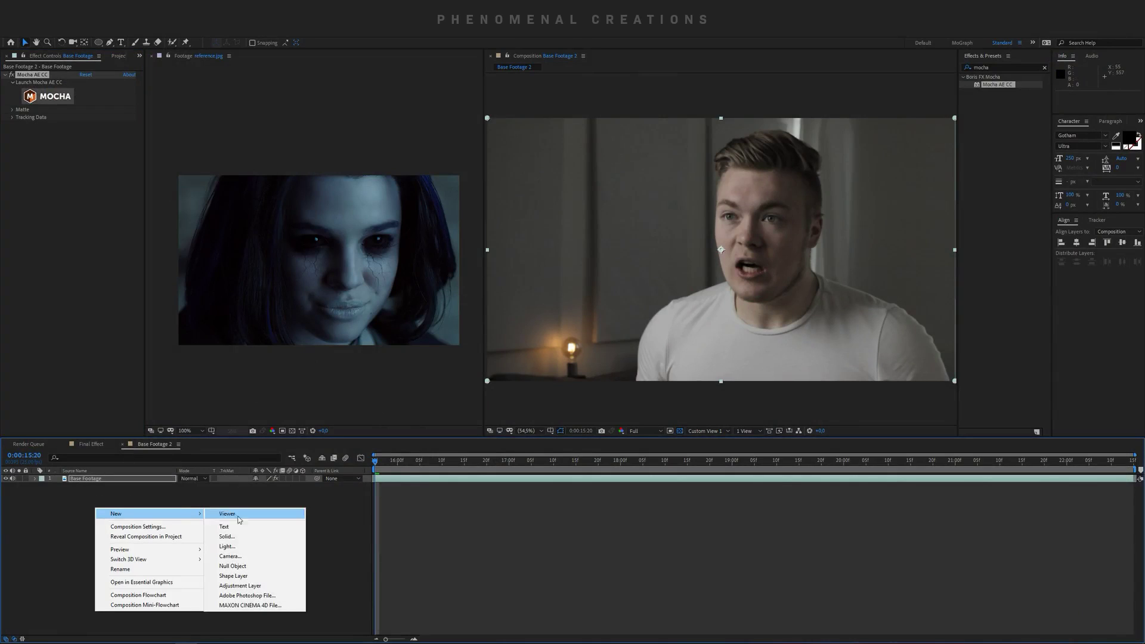
click(250, 567)
key(ctrl+d)
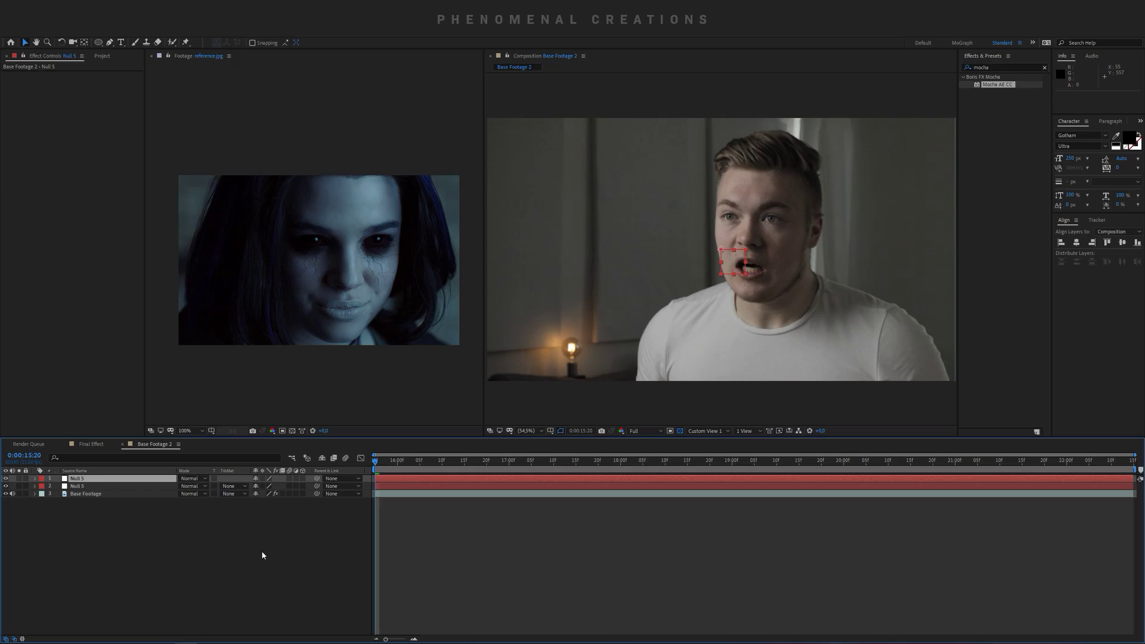
Step: Rename the two null layers Left and Right
key(Return)
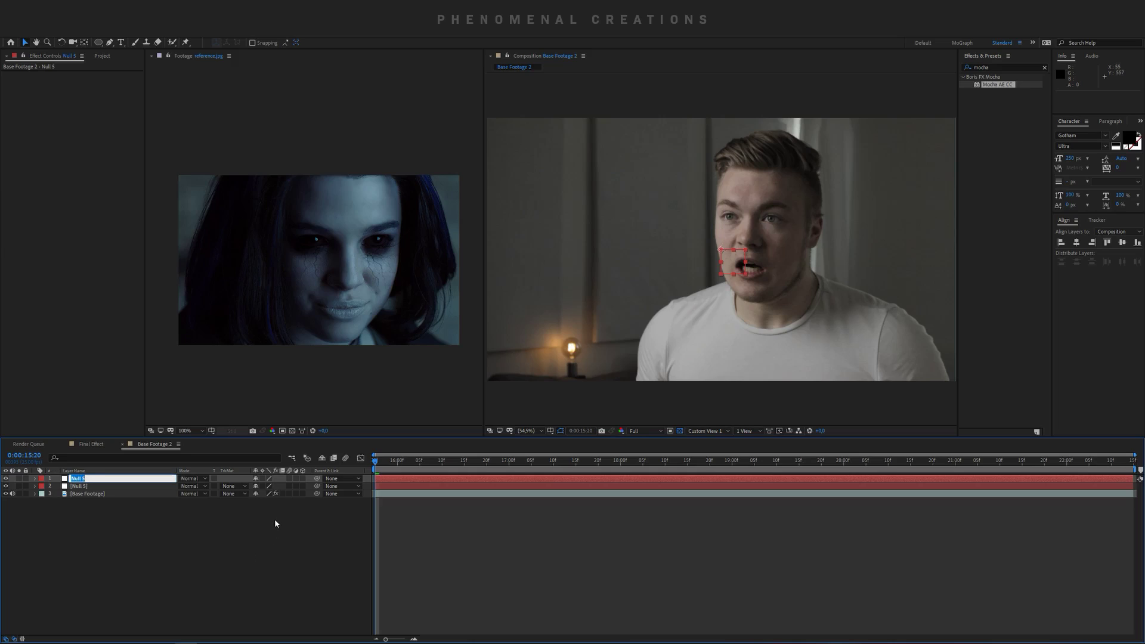
text(Left)
key(Return)
key(ctrl+Down)
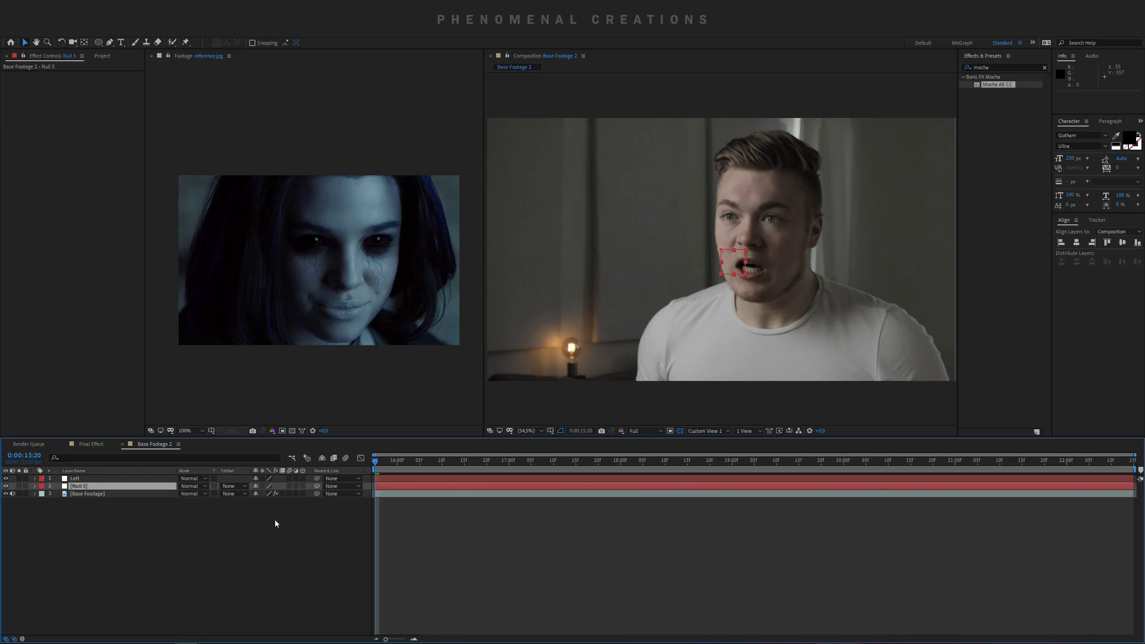
key(Return)
text(Righ)
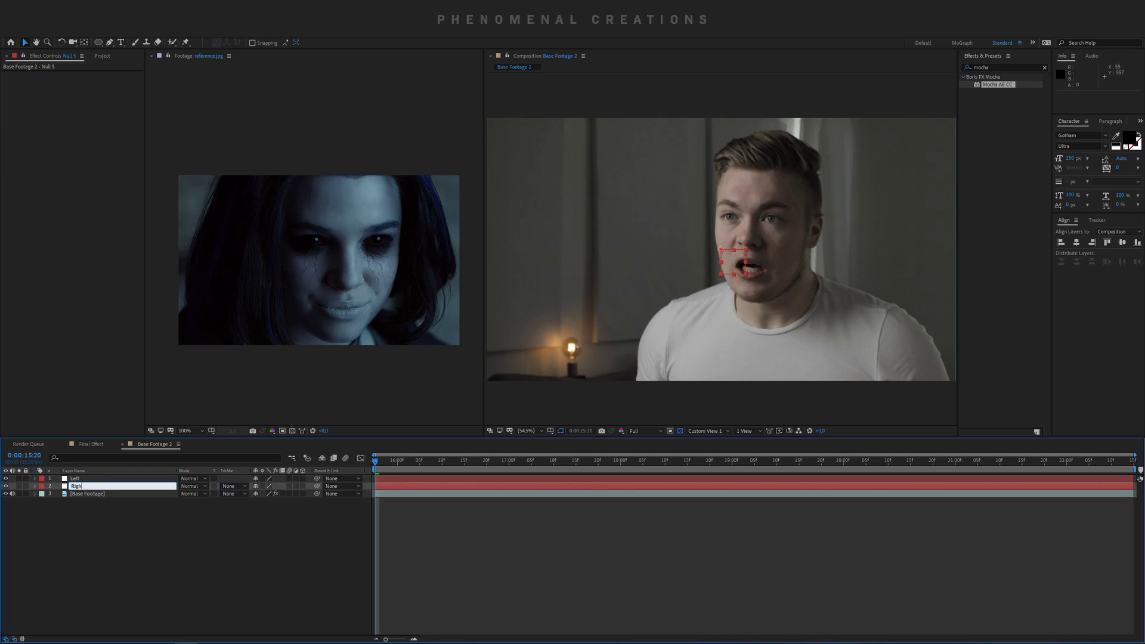
text(t)
key(Return)
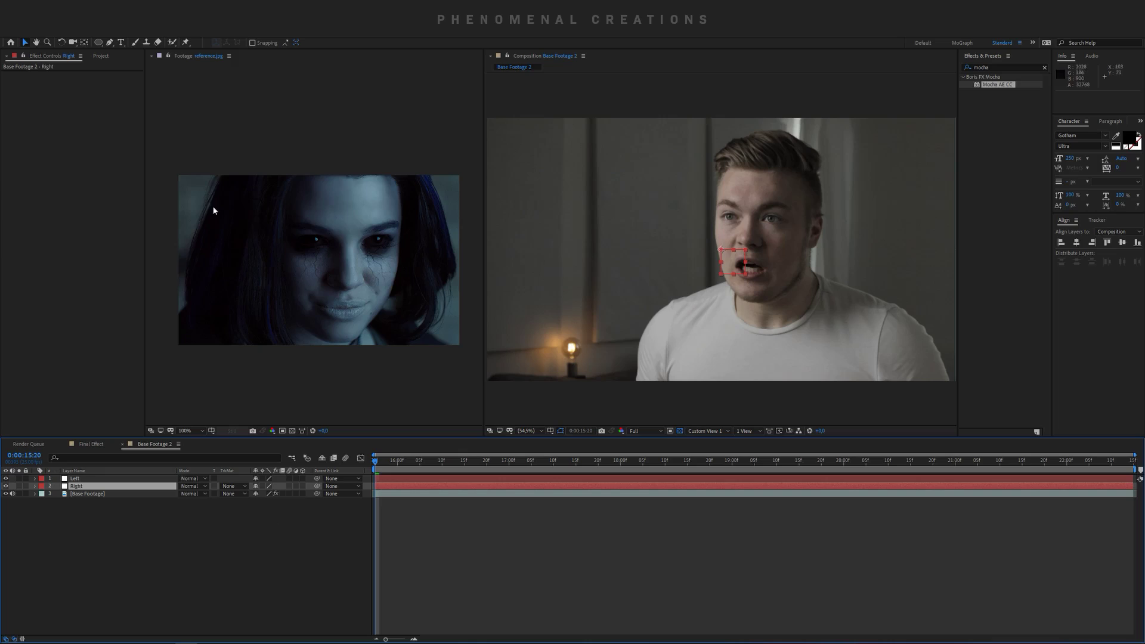
Step: Export the Right Eye Mocha track as Transform data to the Right null
click(100, 495)
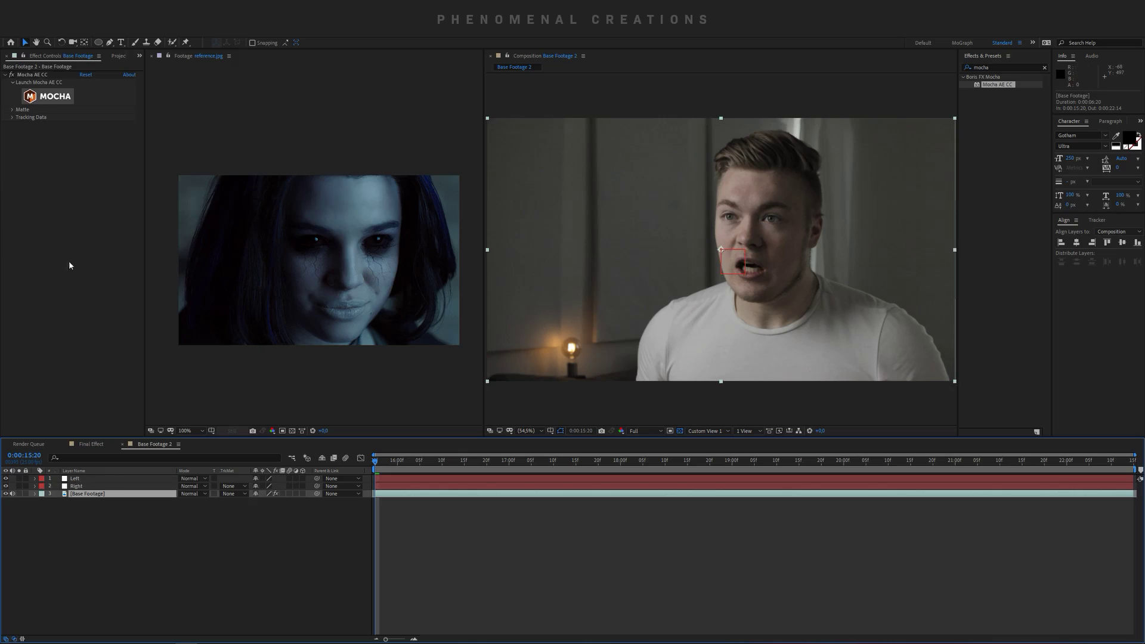
click(12, 117)
click(106, 125)
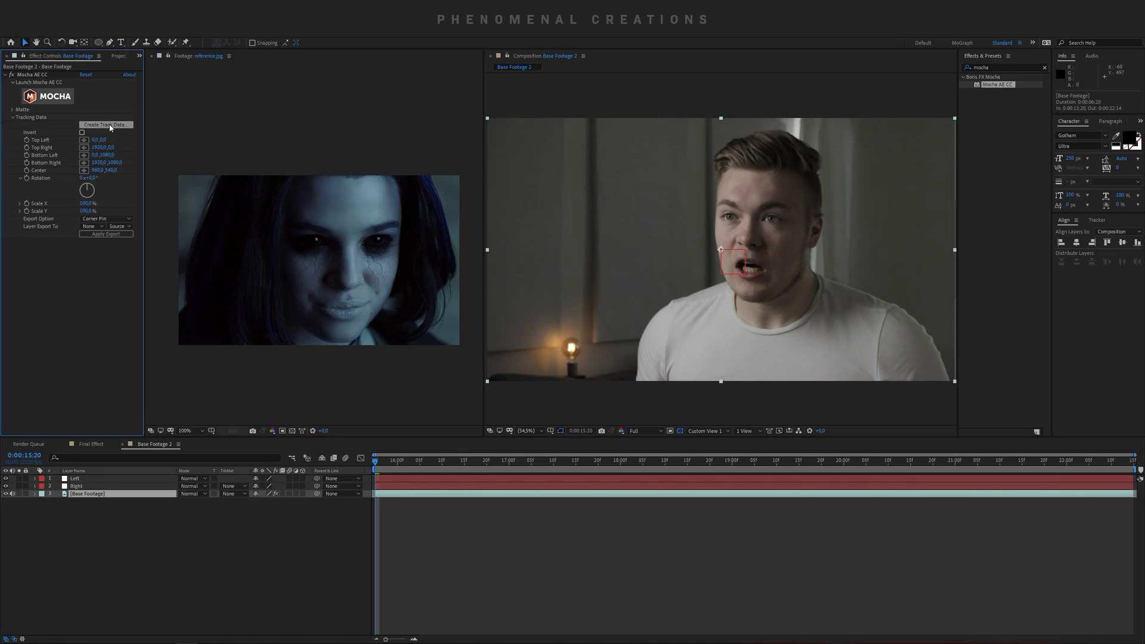
click(524, 291)
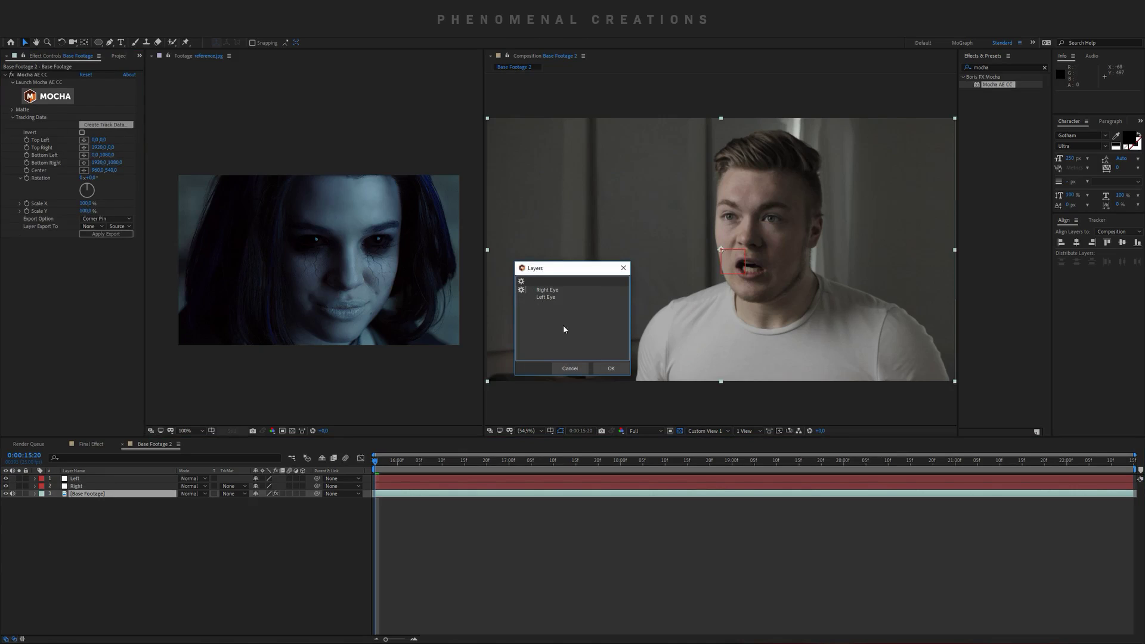
click(611, 368)
click(93, 227)
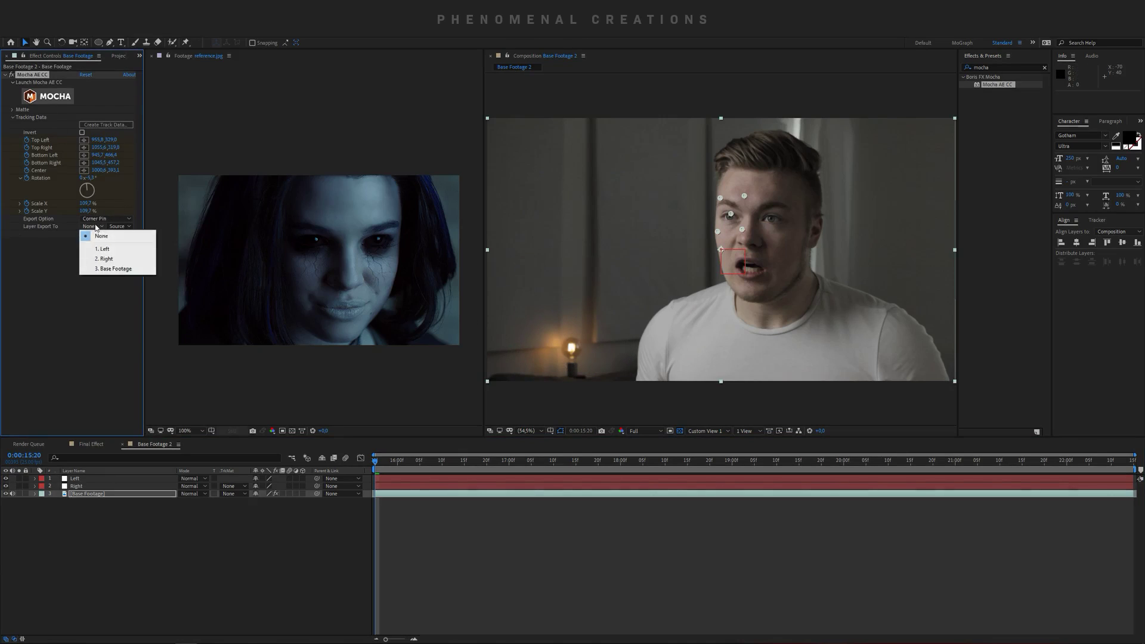
click(117, 259)
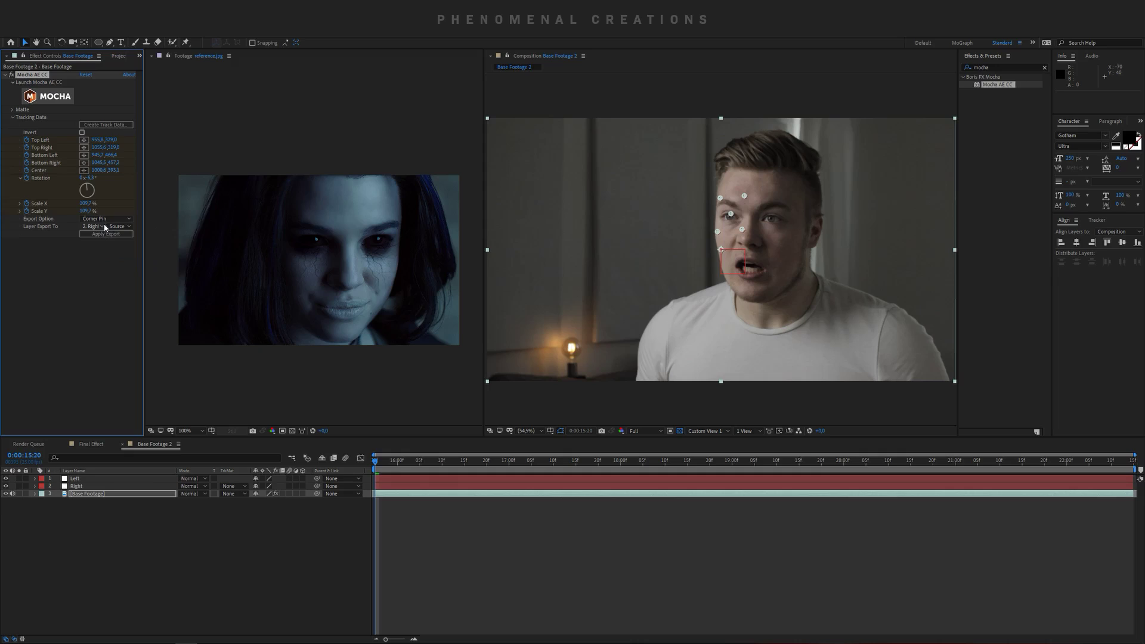
click(106, 219)
click(105, 249)
click(109, 236)
Step: Export the other eye's Mocha track to the Left null, then deselect the footage
click(84, 479)
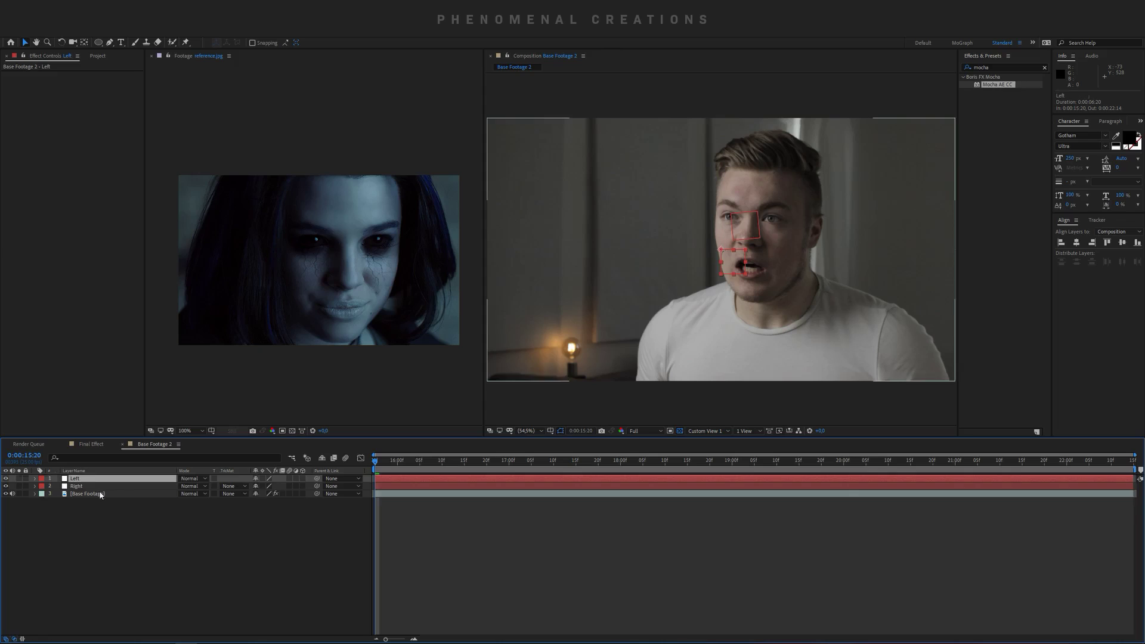
click(100, 495)
click(105, 125)
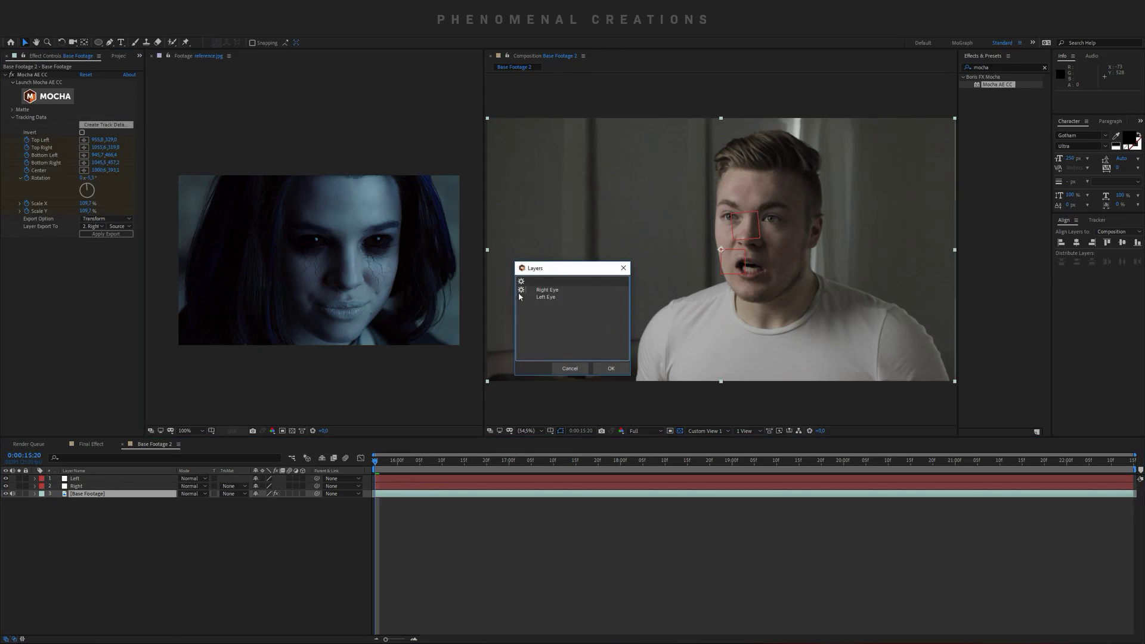
click(609, 369)
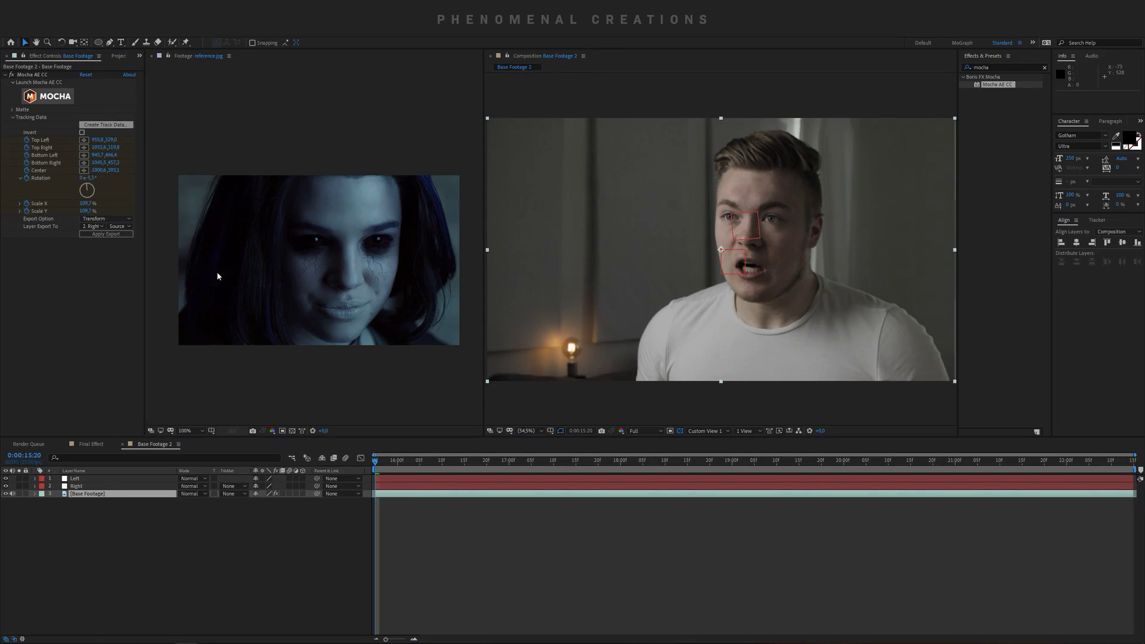
click(93, 227)
click(104, 249)
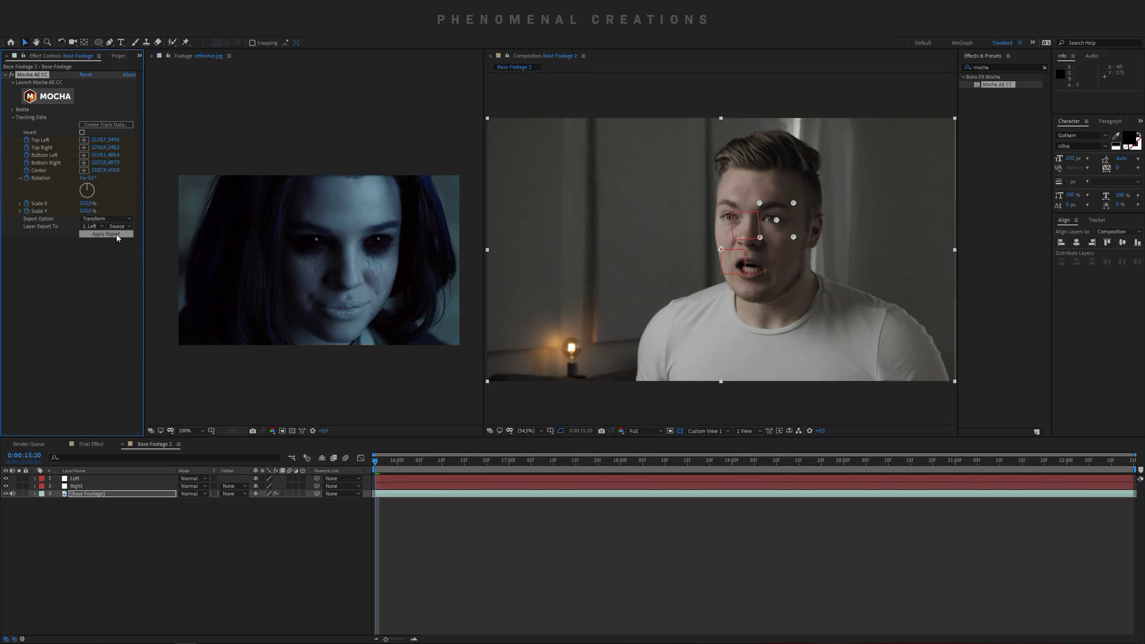
click(117, 235)
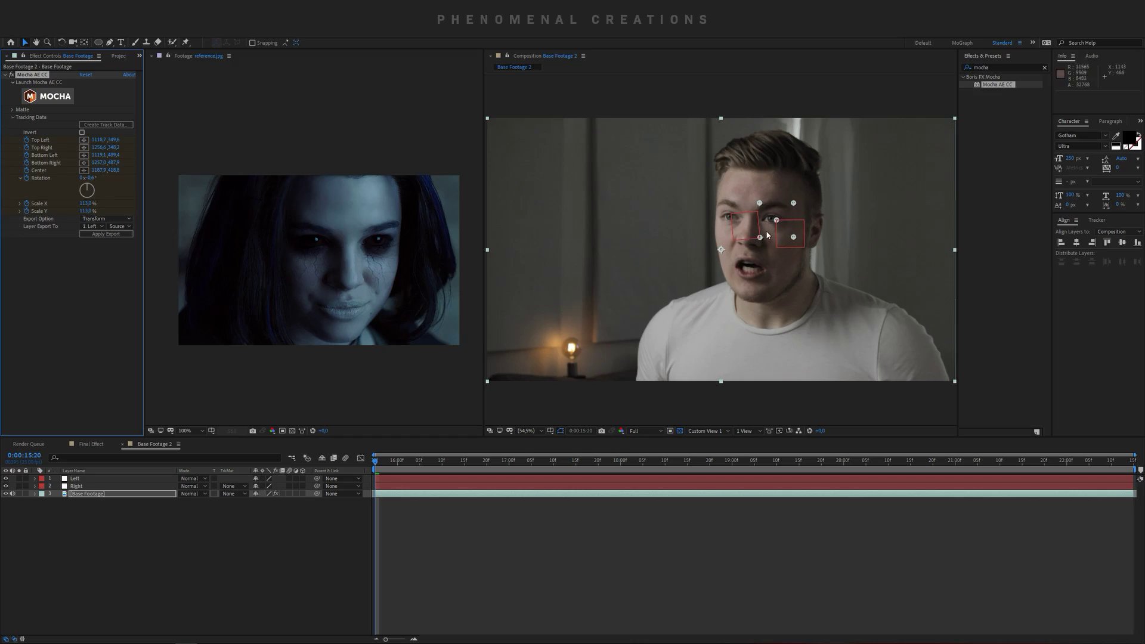
click(101, 517)
click(119, 56)
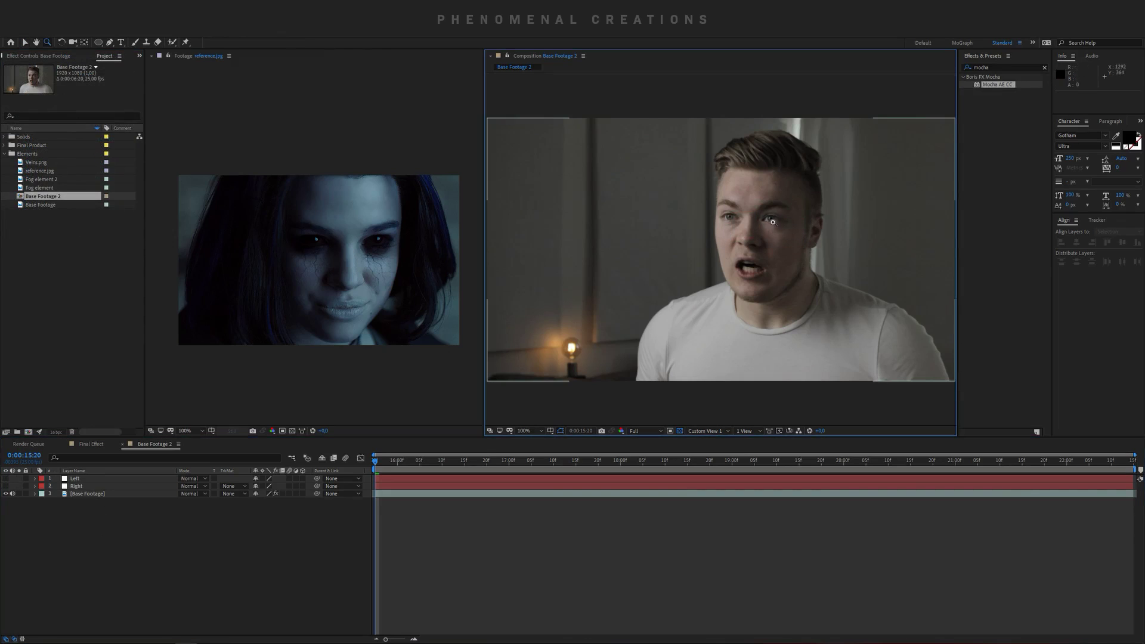
Step: Create a 000000 black solid named Black Solid, then hide it to see the face
scroll(775, 226, up, 4)
drag(704, 249, 729, 243)
key(z)
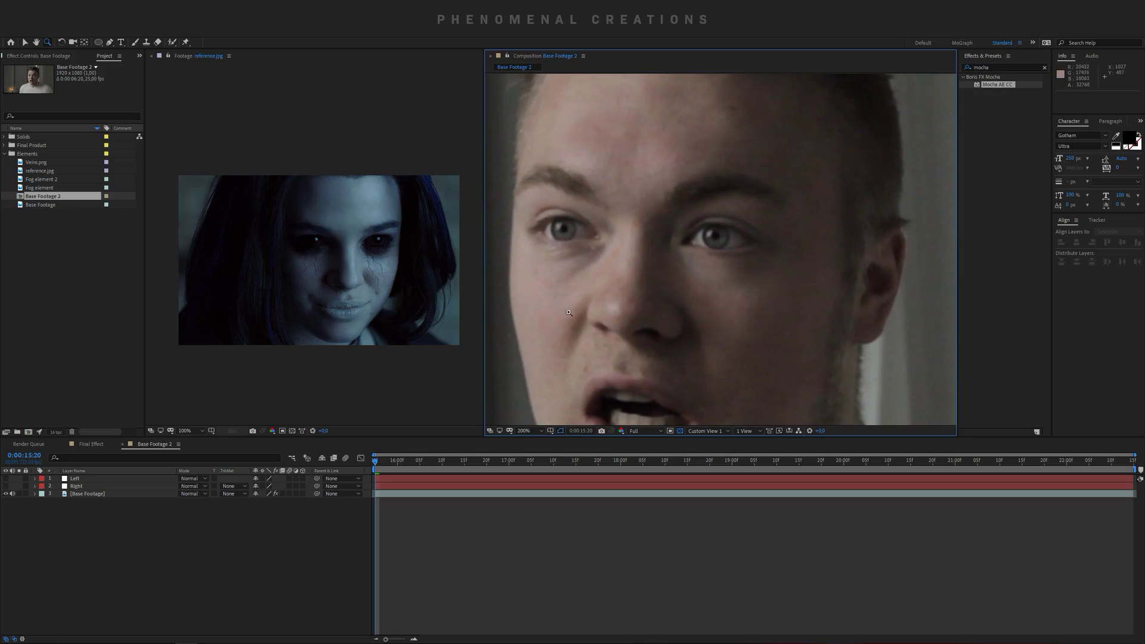
key(ctrl+y)
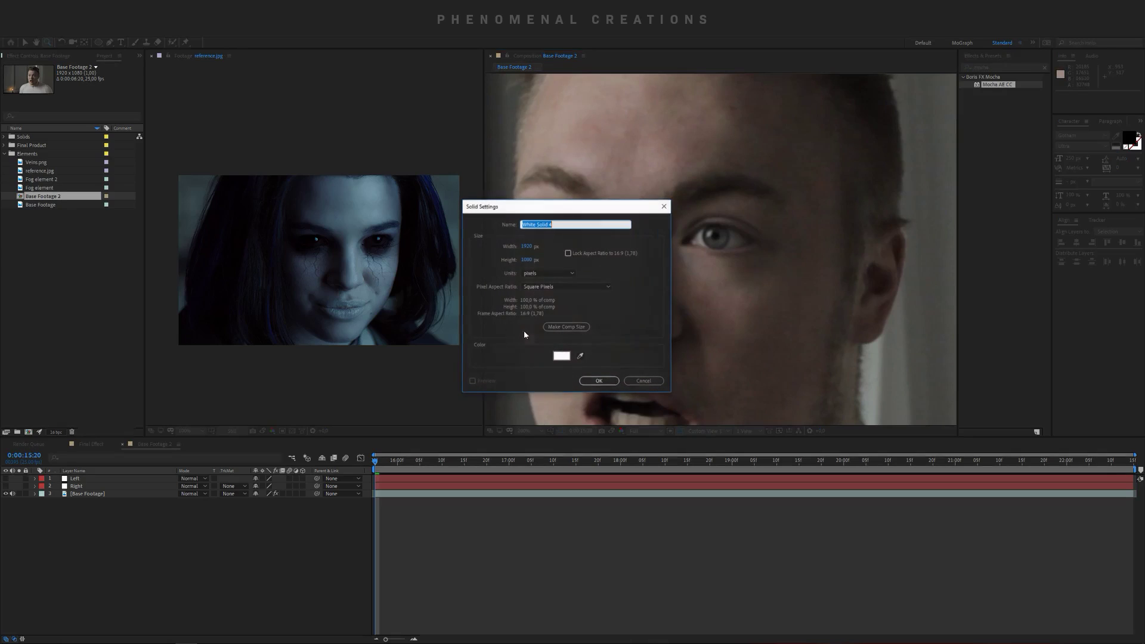
click(561, 356)
text(000000)
click(240, 211)
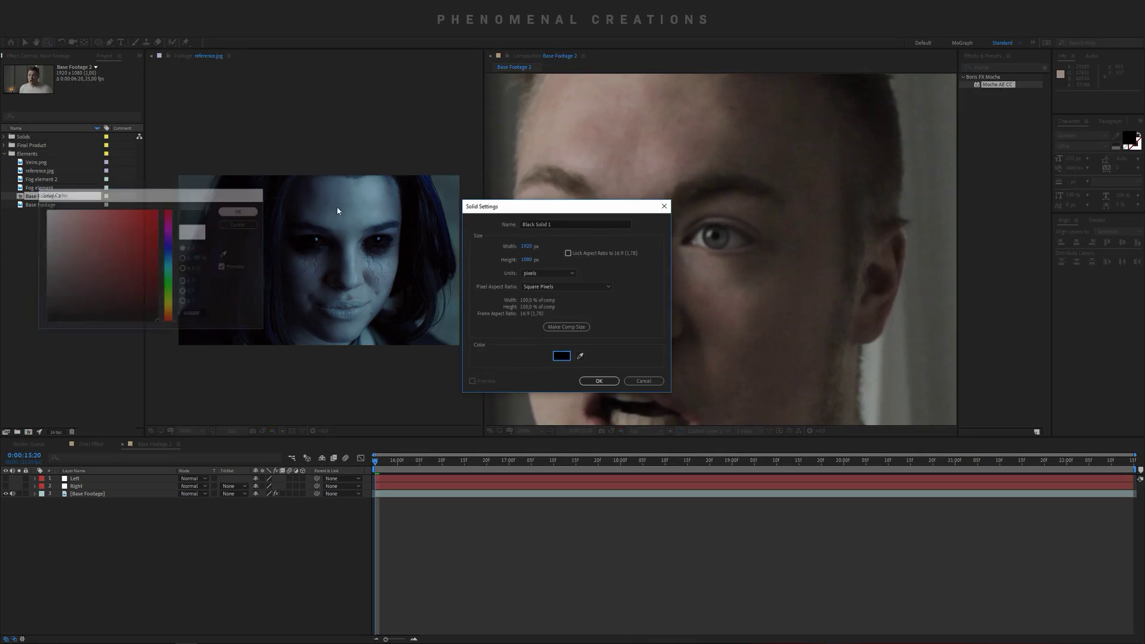
click(544, 224)
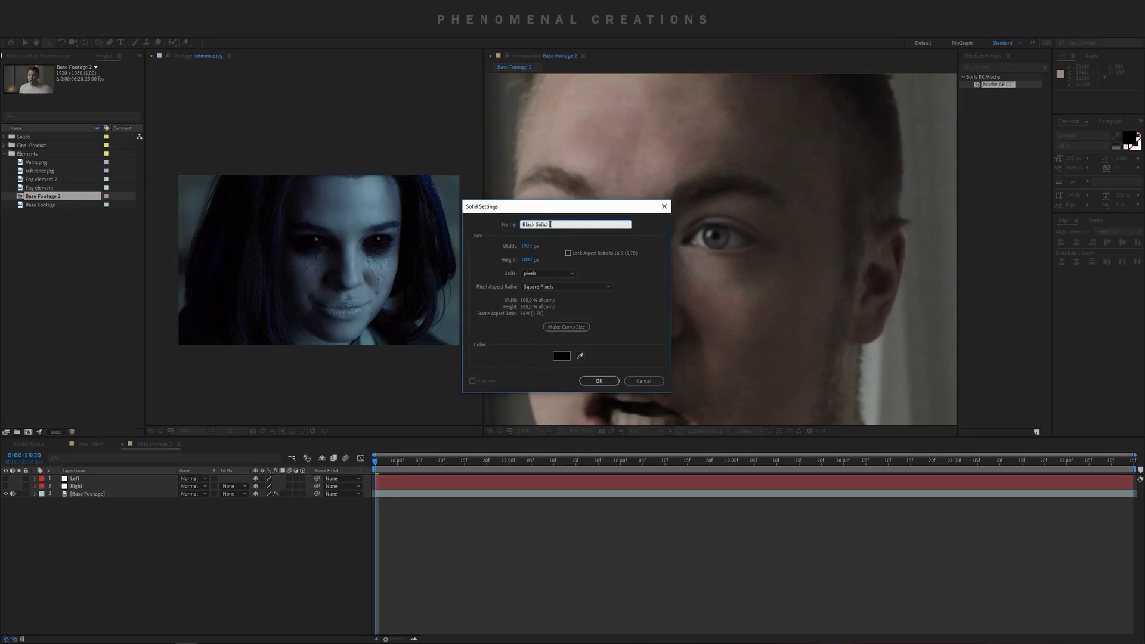
drag(550, 223, 547, 225)
key(BackSpace)
click(599, 381)
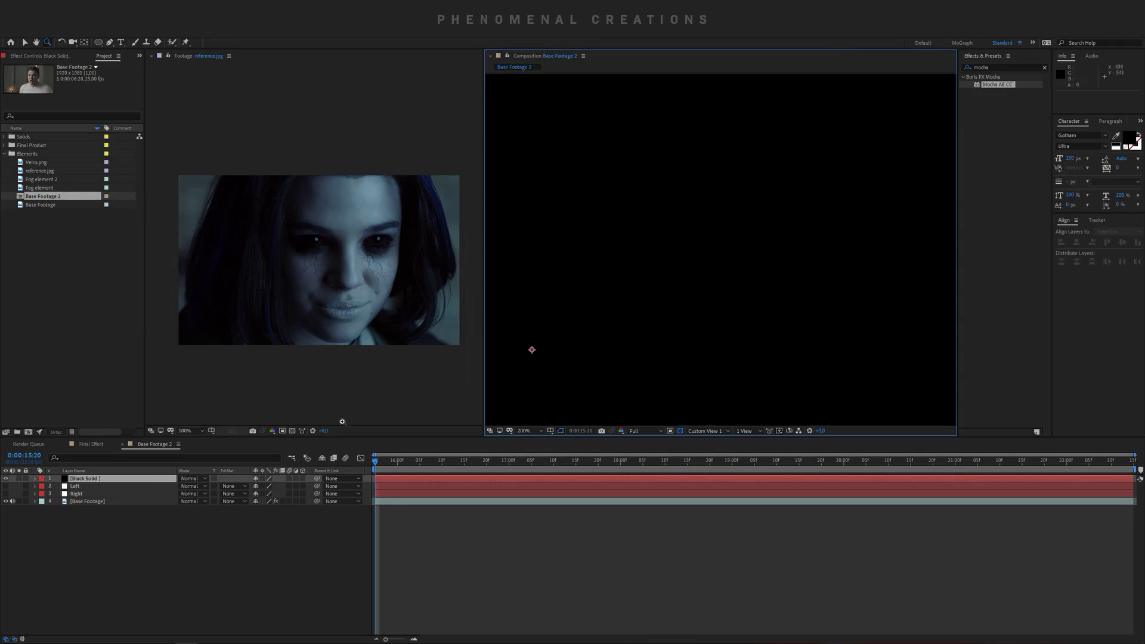
click(6, 478)
Step: Draw a closed mask around the right-side eye on the black solid
key(g)
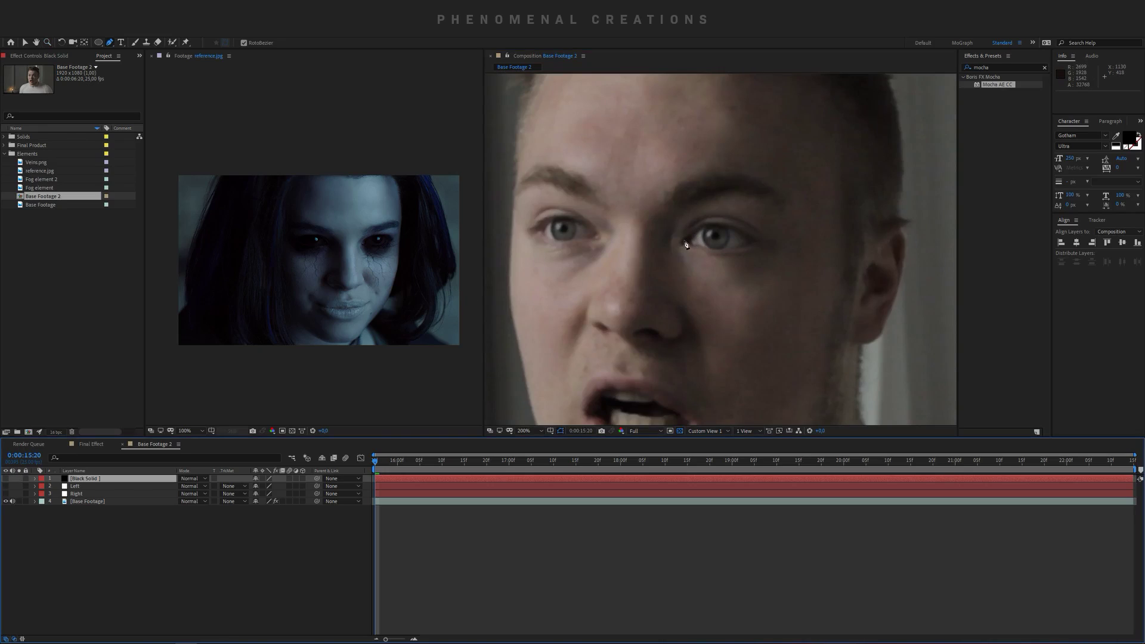
click(682, 240)
click(696, 222)
click(714, 217)
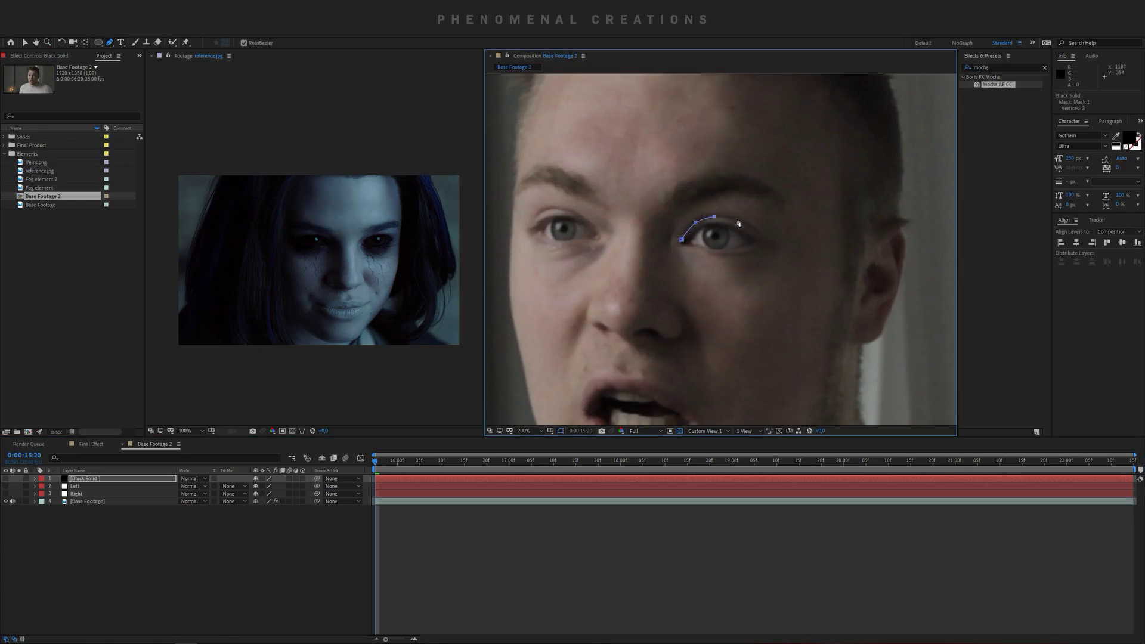
click(746, 219)
click(765, 233)
click(769, 246)
click(743, 254)
click(715, 255)
click(682, 239)
Step: Feather the eye mask to 21 px and spread its lower feather below the eye
click(6, 478)
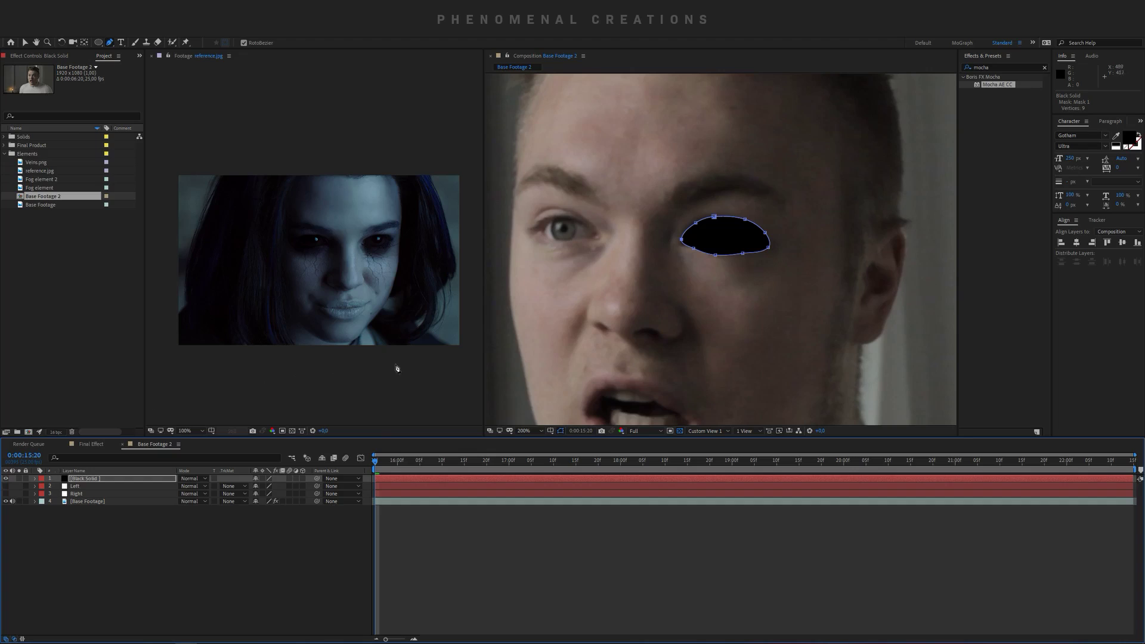
key(f)
drag(266, 494, 272, 497)
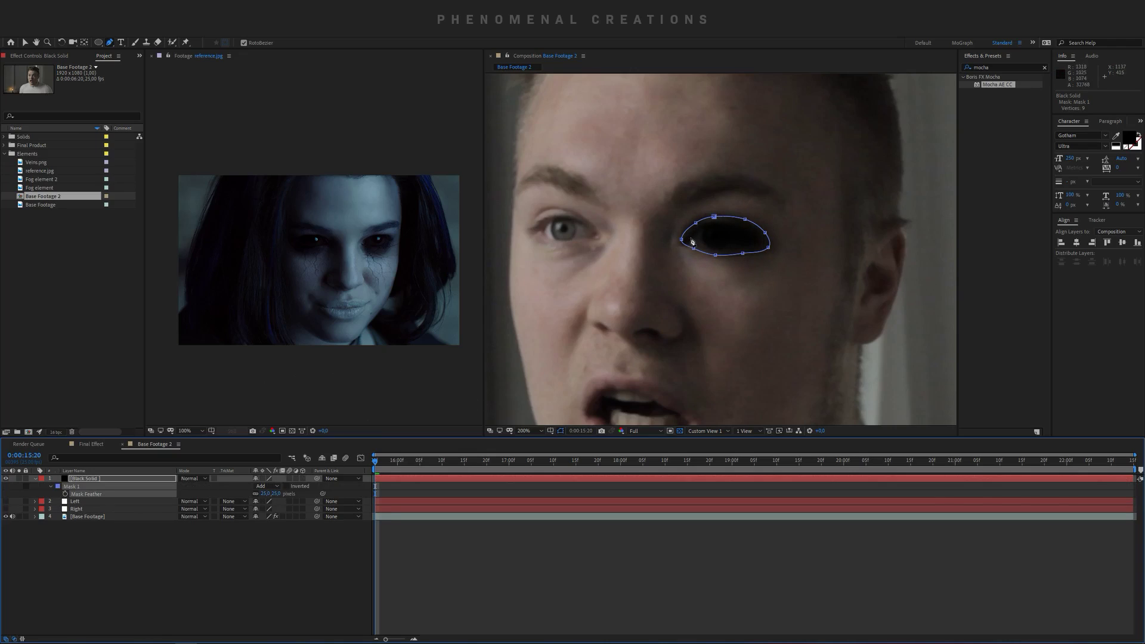
key(g)
click(685, 232)
click(770, 239)
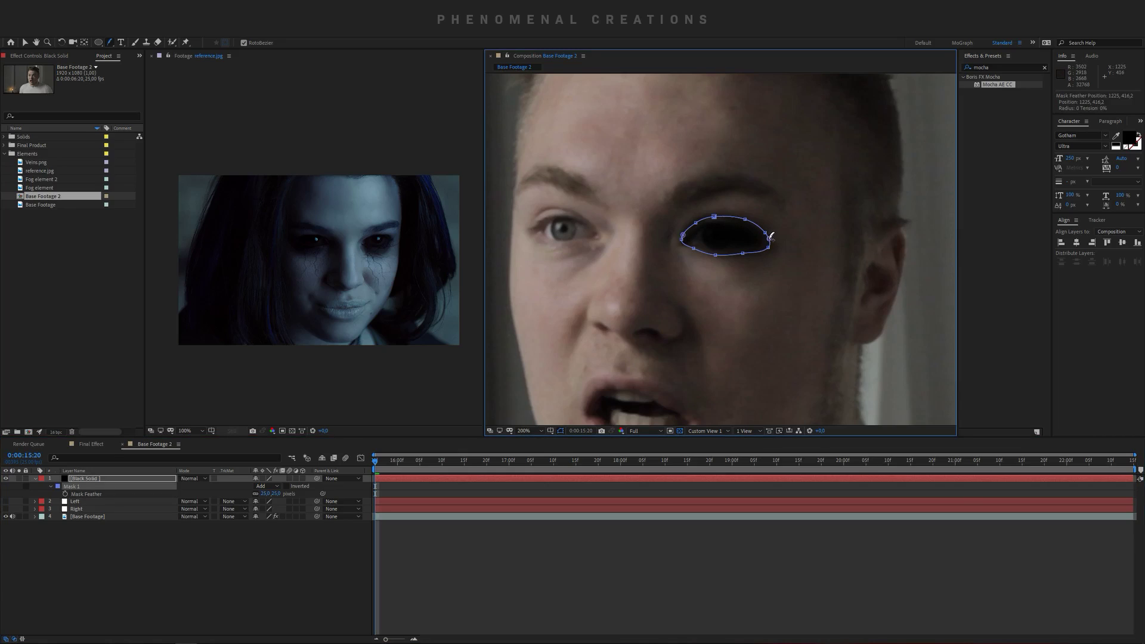
drag(727, 254, 720, 305)
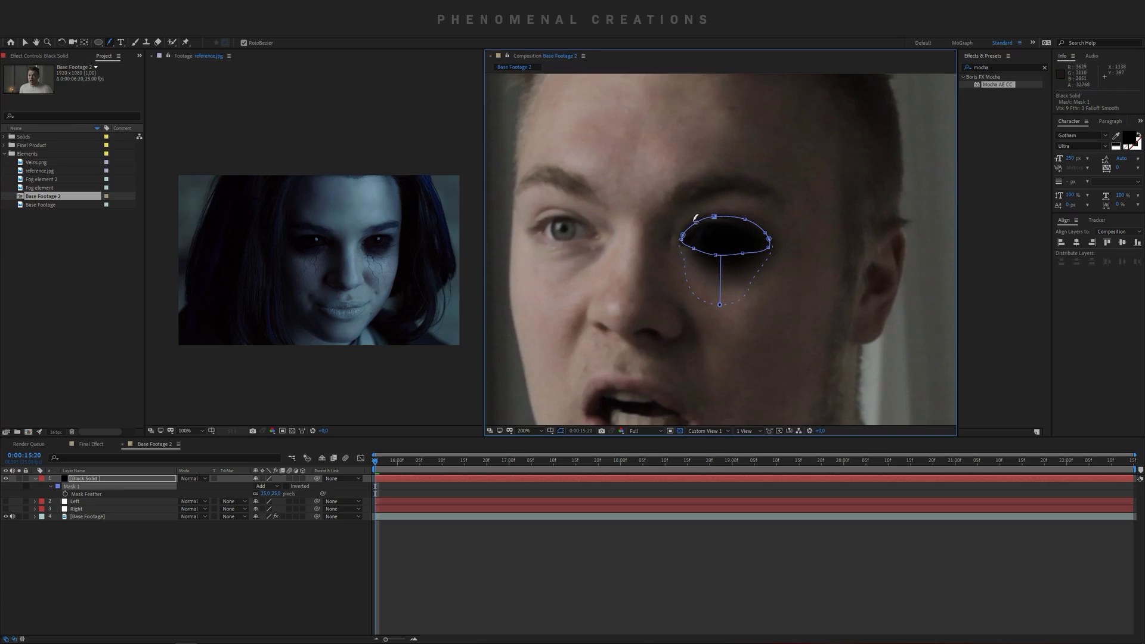
key(v)
click(318, 515)
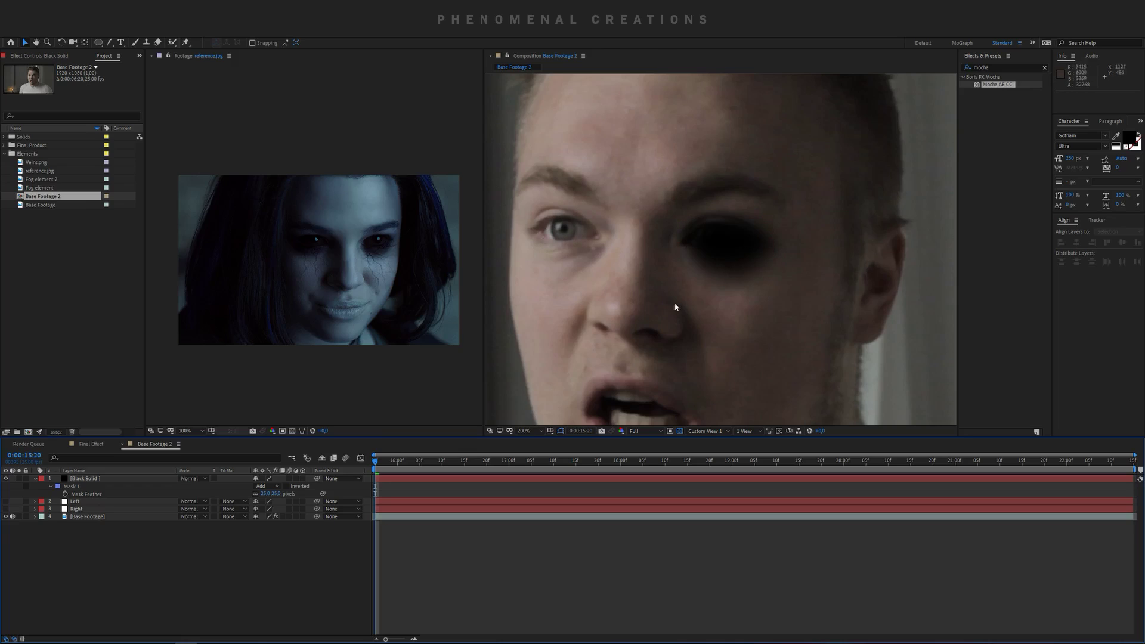
Step: Parent the Black Solid to the 2. Left null and hide both black eye solids
click(339, 480)
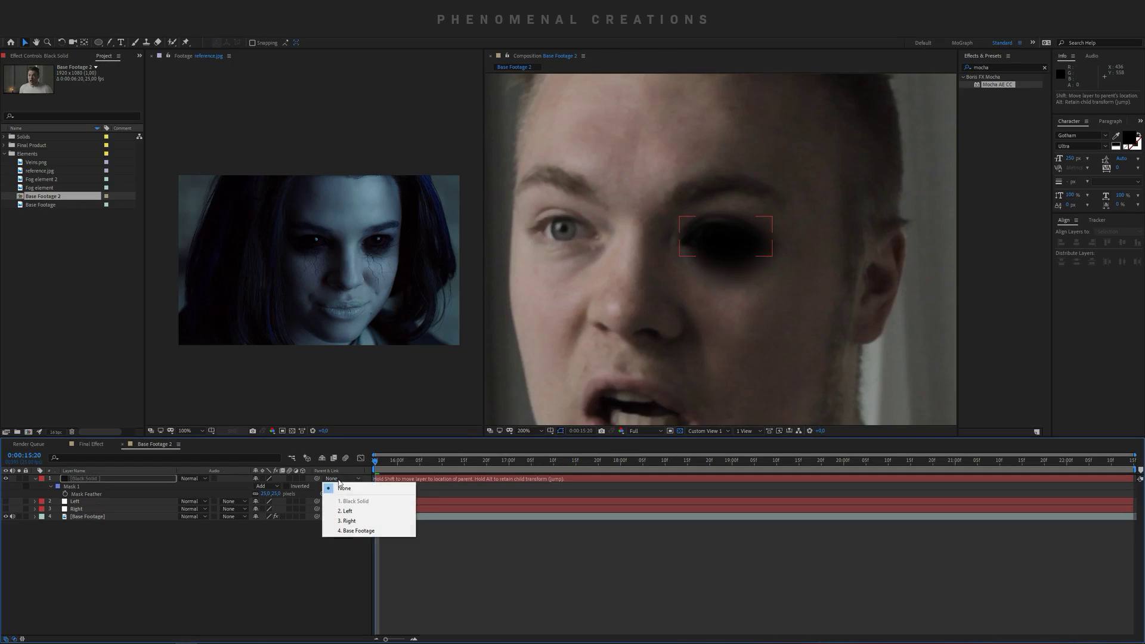
click(346, 511)
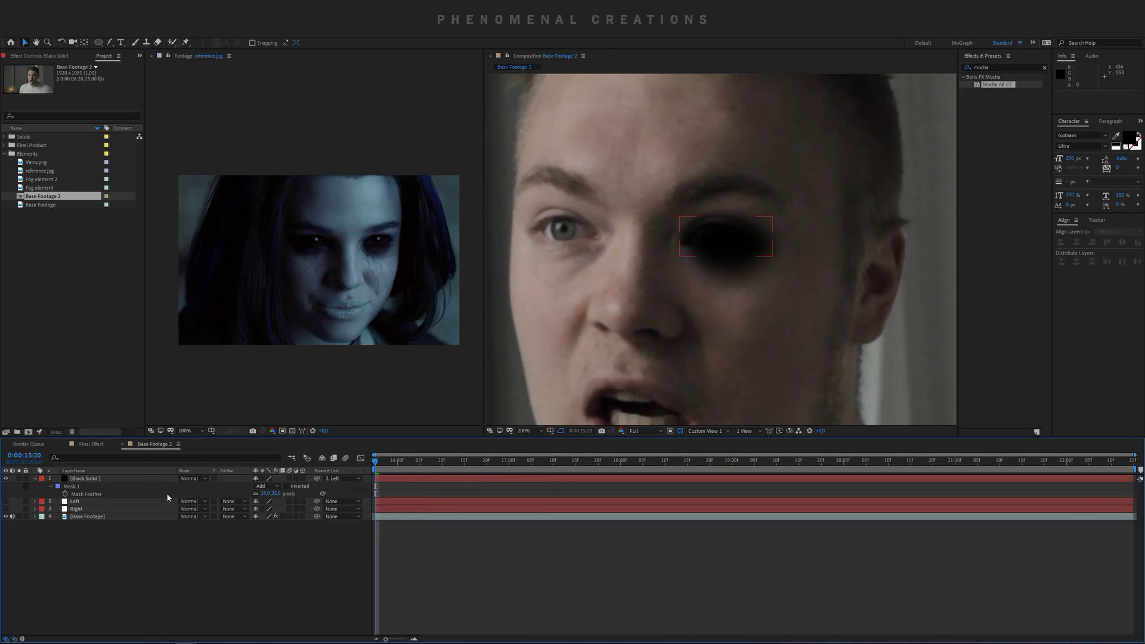
click(126, 479)
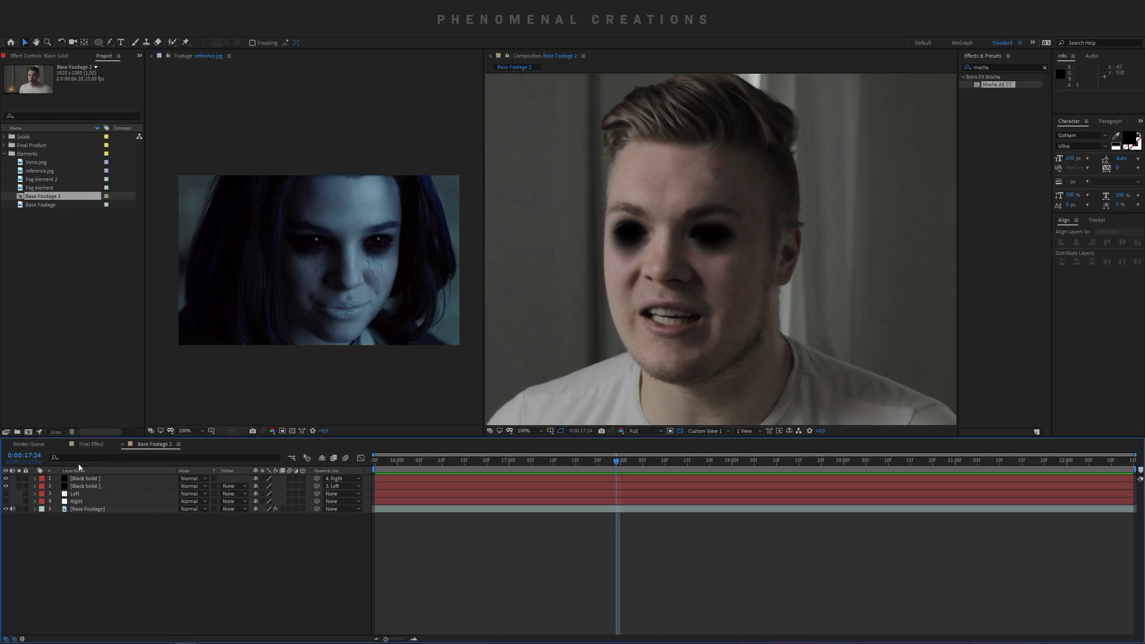
drag(6, 479, 6, 486)
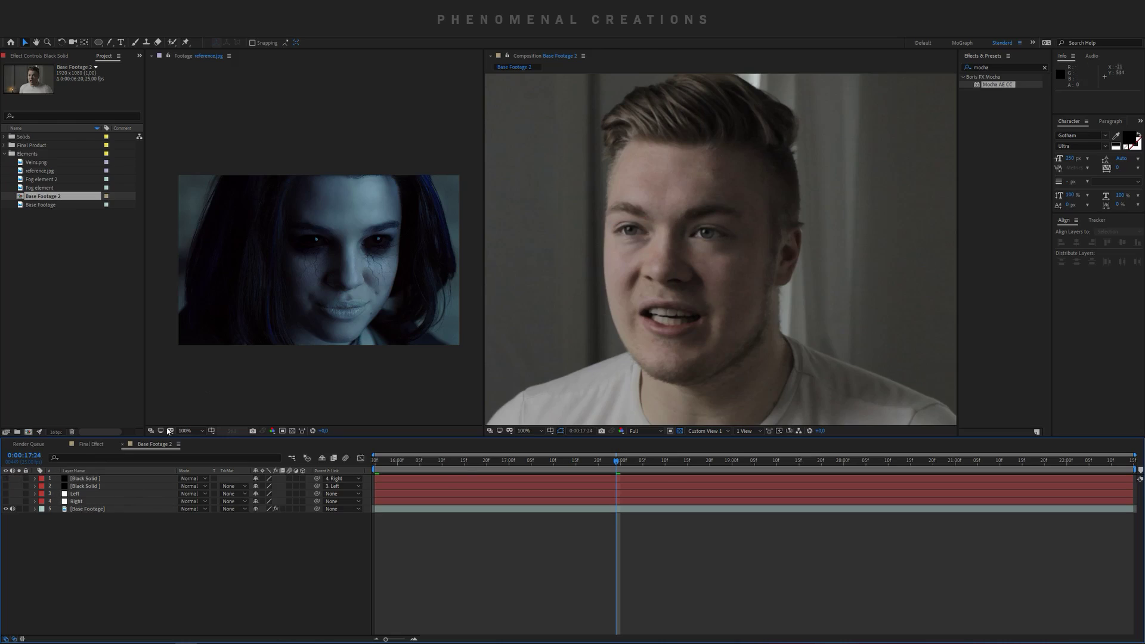
Step: Add a new adjustment layer to the composition
right_click(122, 521)
mouse_move(216, 532)
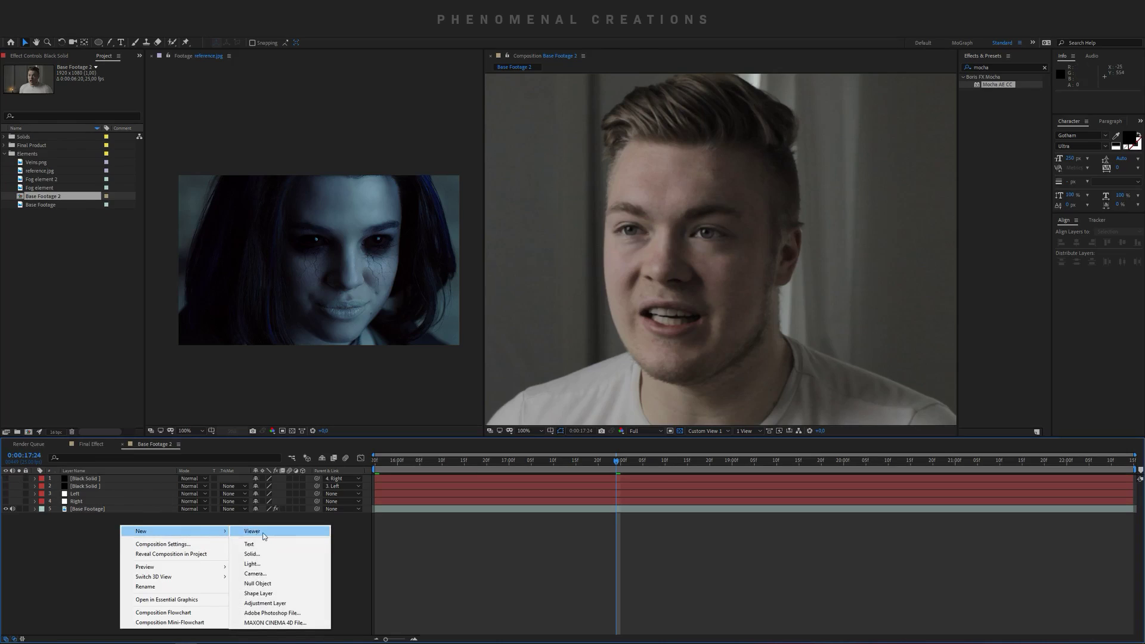
click(265, 604)
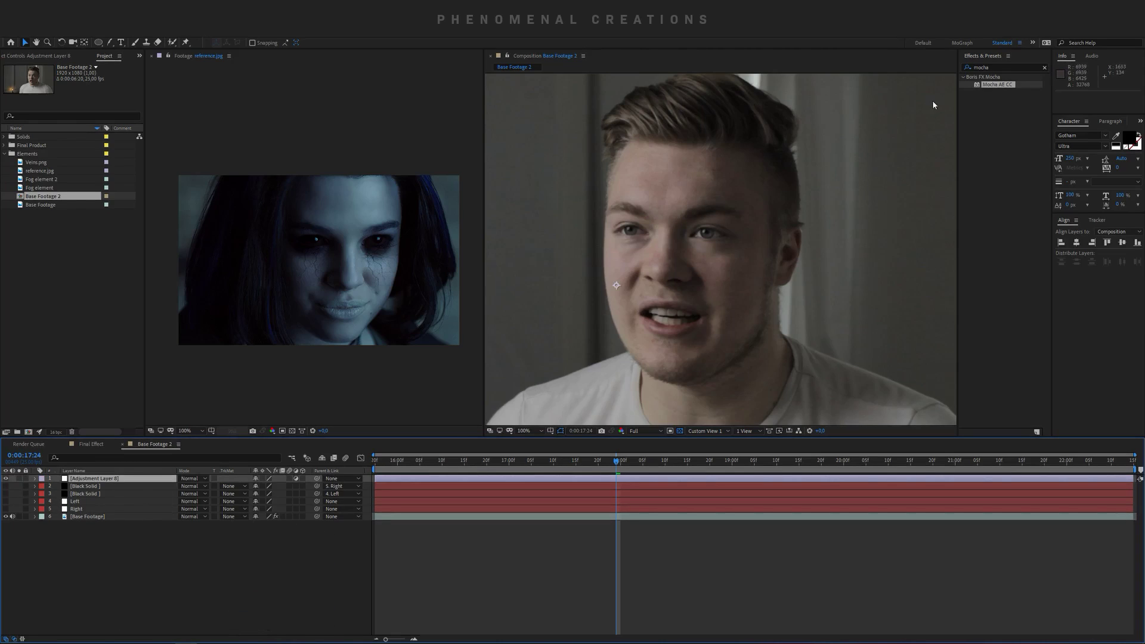
Step: Zoom in and draw a closed Pen mask around the right-side eye on the adjustment layer
key(g)
key(z)
click(707, 233)
key(g)
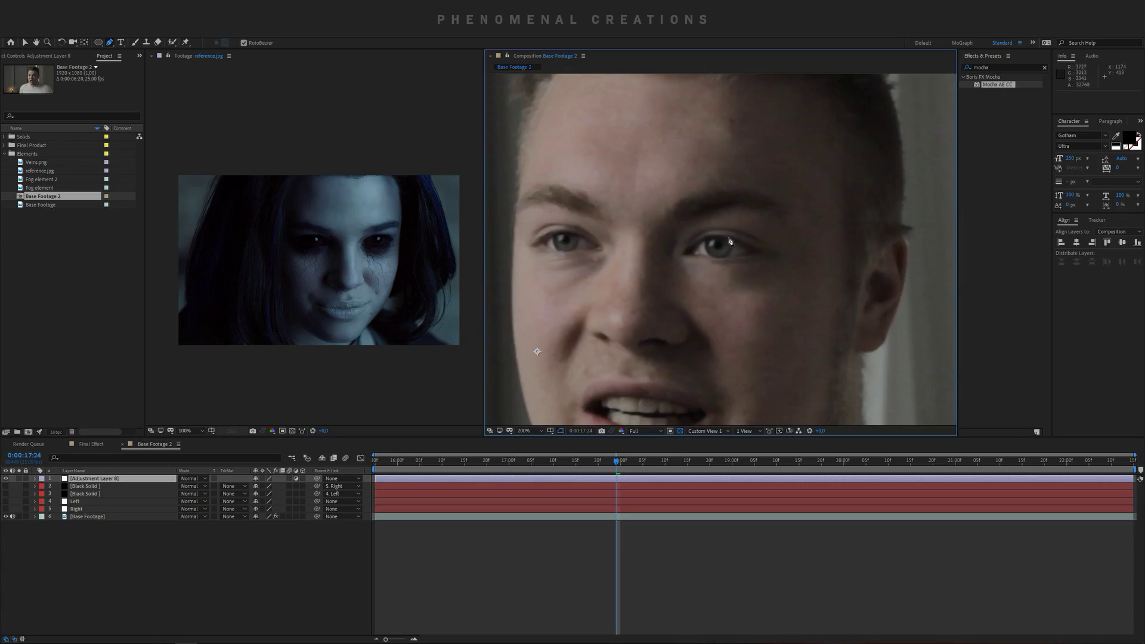
click(687, 252)
click(698, 245)
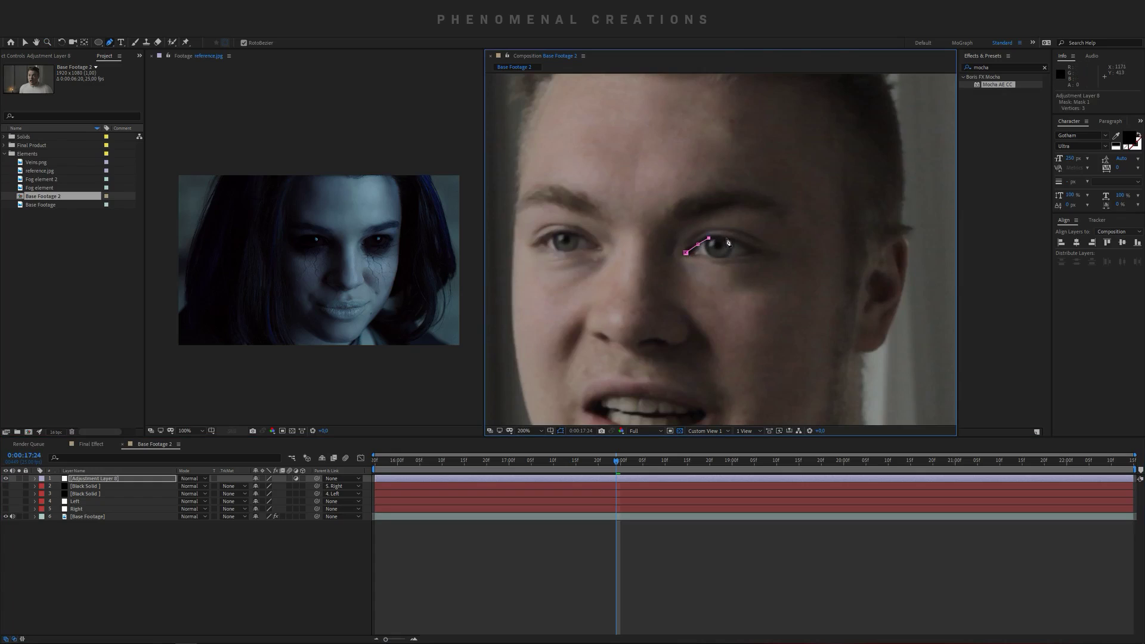
click(730, 238)
click(747, 243)
click(763, 252)
click(747, 256)
click(715, 256)
click(701, 253)
click(993, 67)
Step: Apply Curves to the adjustment layer, bending the RGB and Red curves down
text(curve)
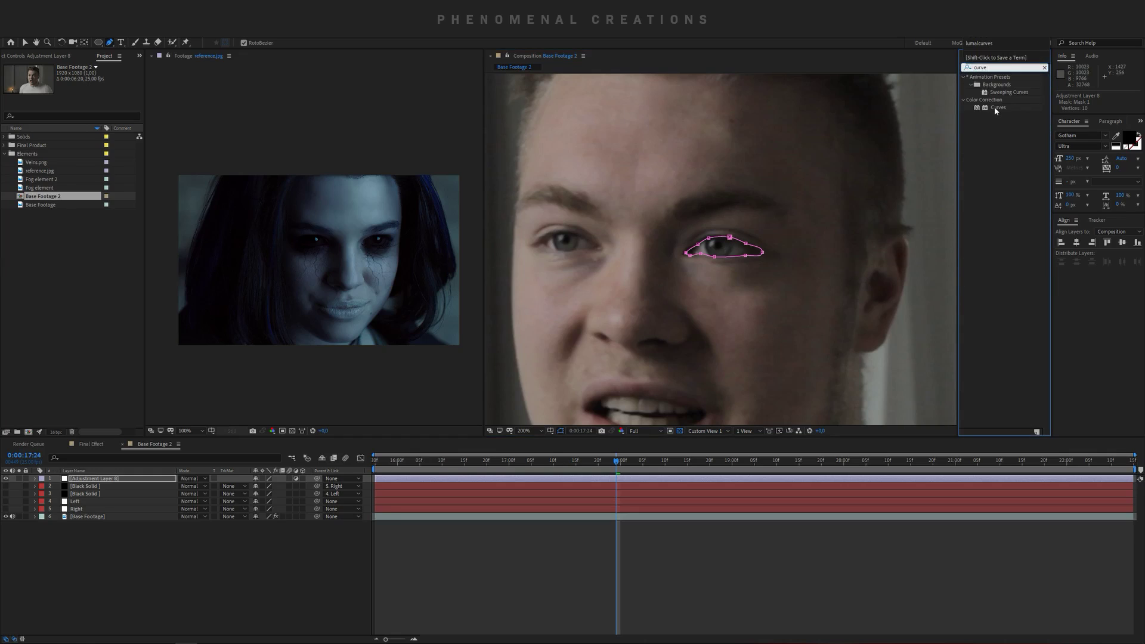
drag(995, 110, 732, 240)
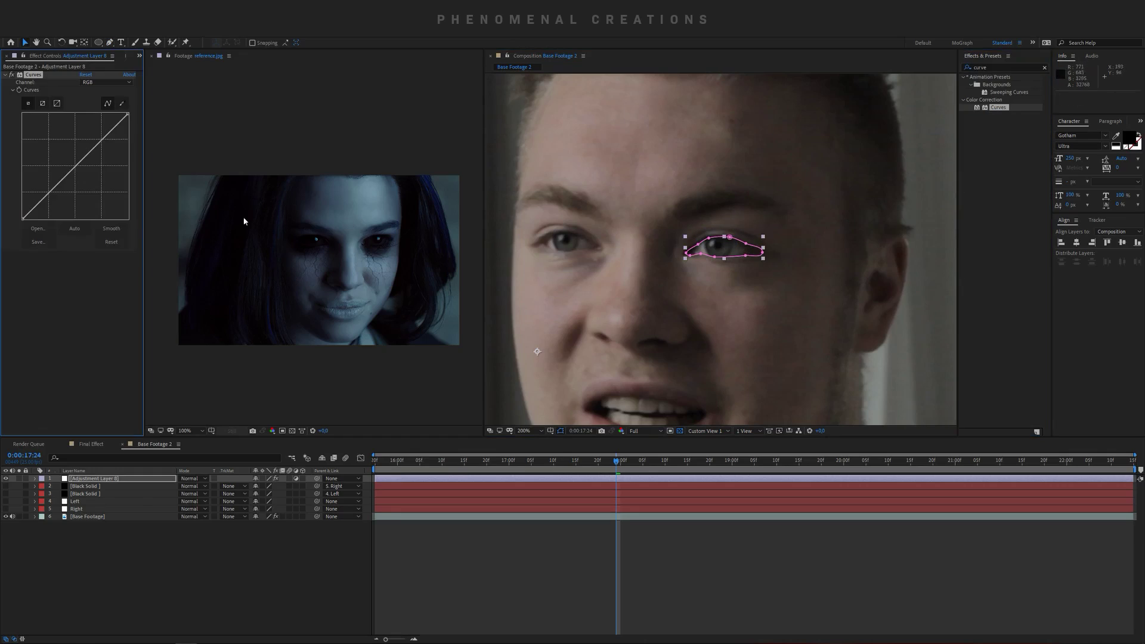
drag(72, 169, 81, 187)
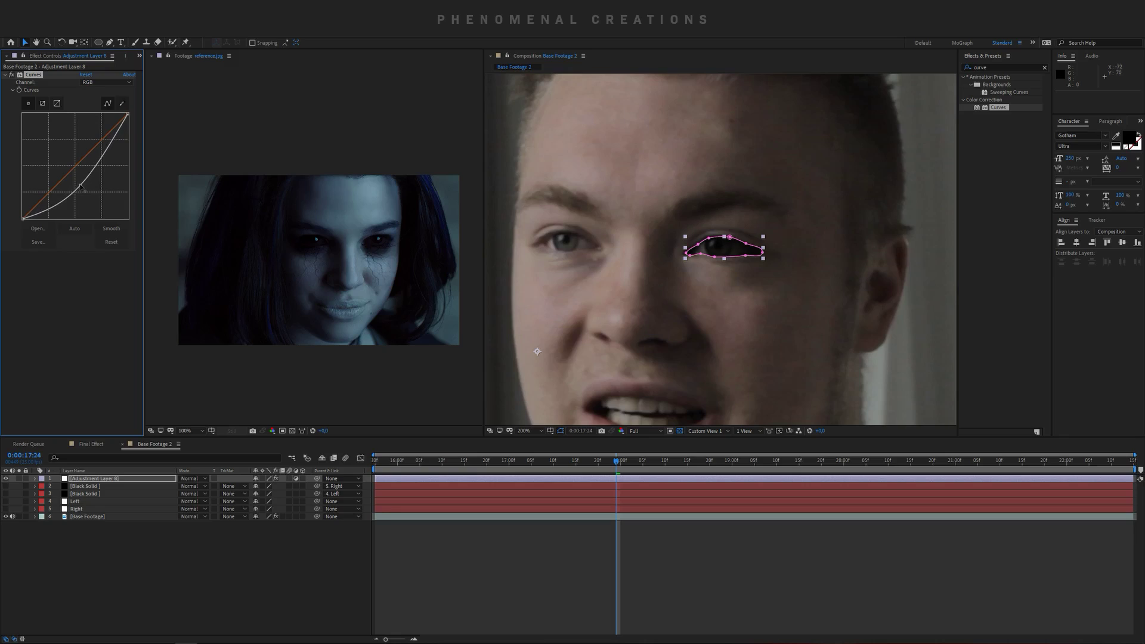
click(107, 83)
click(100, 102)
drag(38, 204, 35, 220)
Step: Set the eye mask feather to 6.5 px and deselect the layer
key(f)
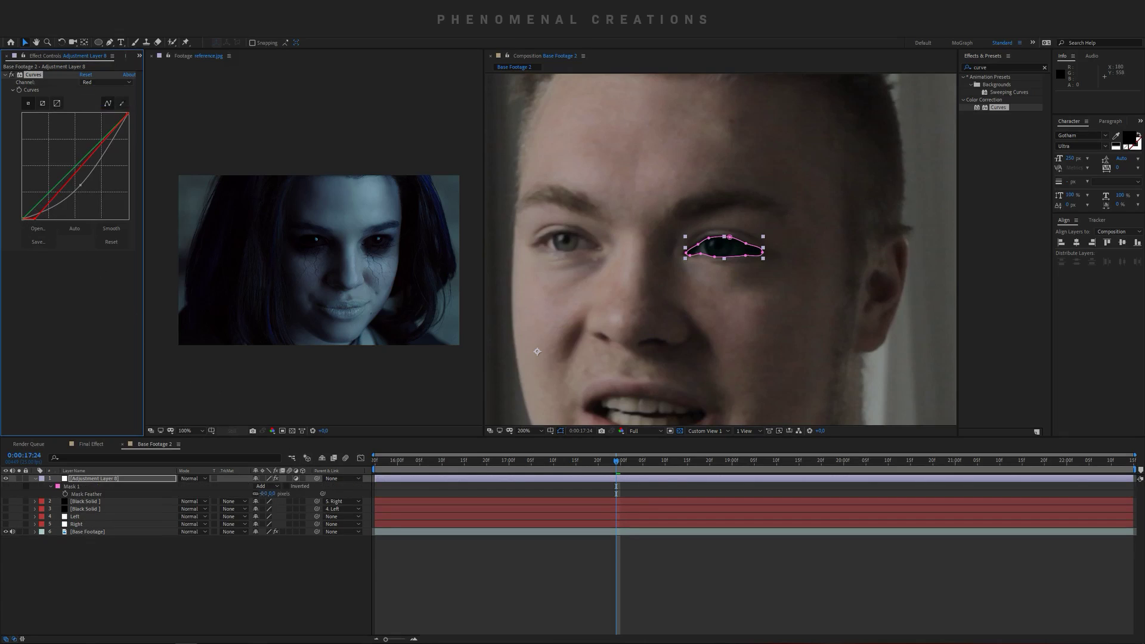
drag(267, 494, 280, 494)
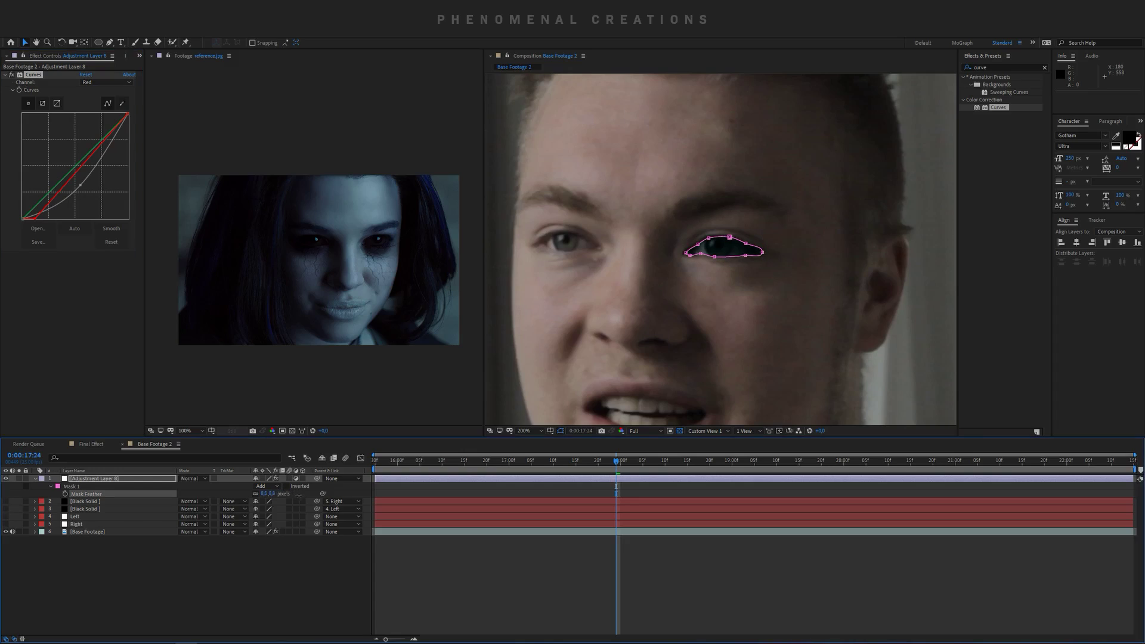
drag(293, 498, 296, 497)
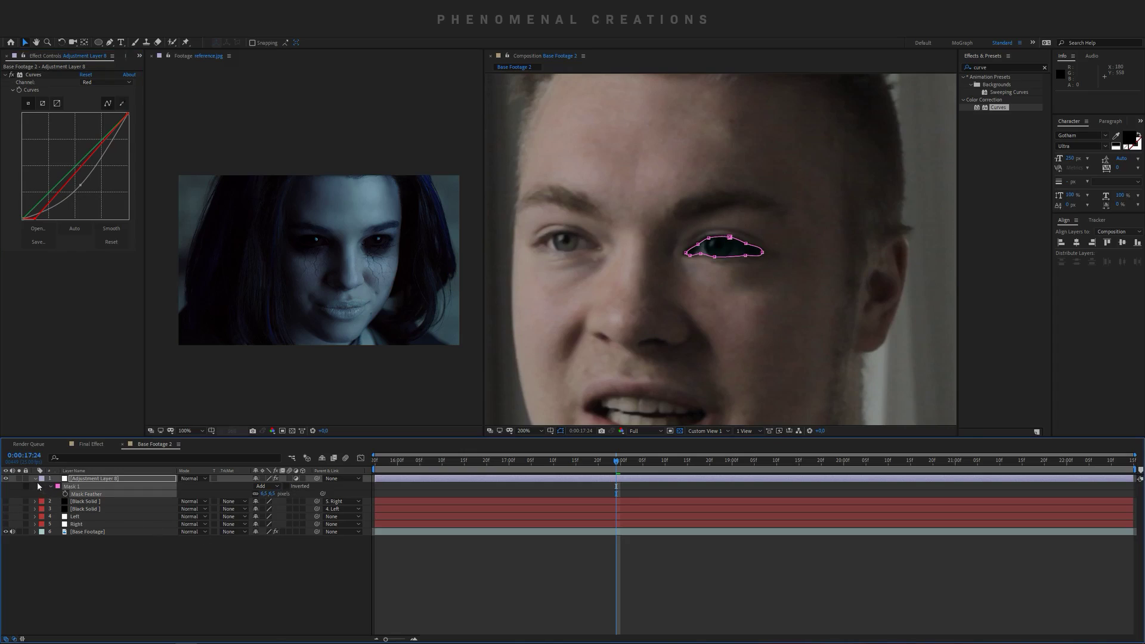
click(79, 556)
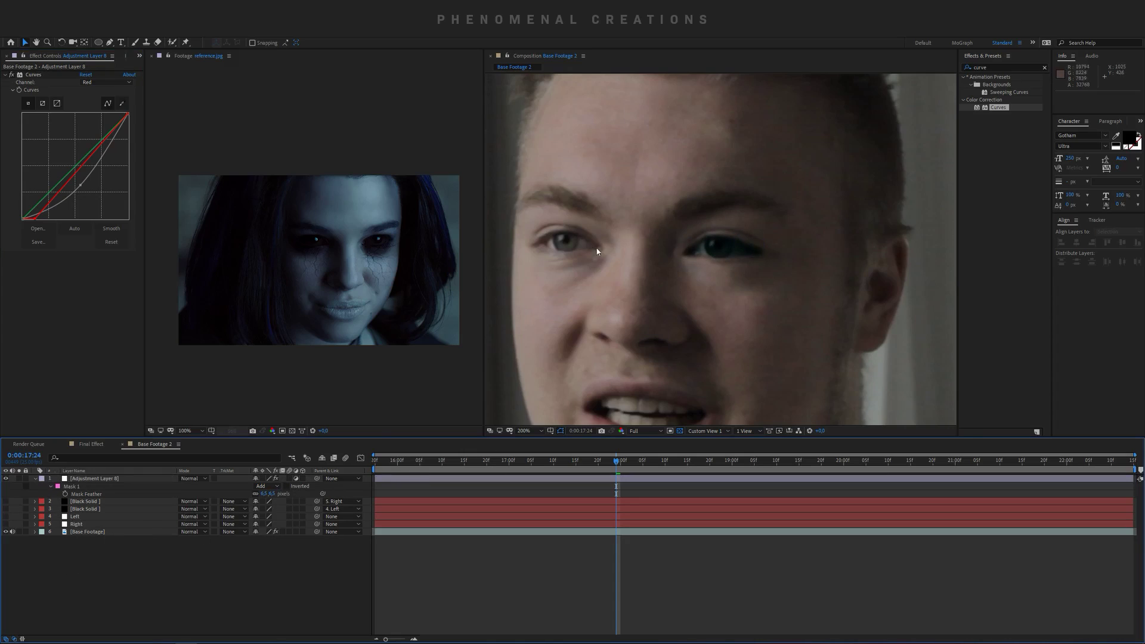
Step: Parent the eye-darkening adjustment layer to 4. Left and scrub to check the darkened eyes
click(343, 479)
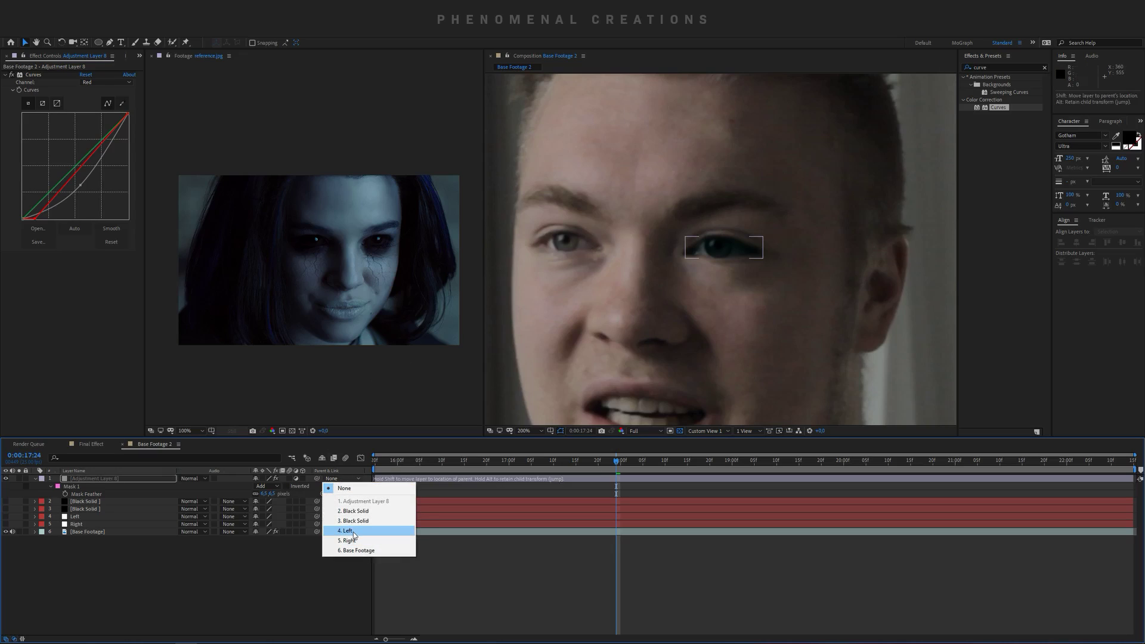
click(352, 531)
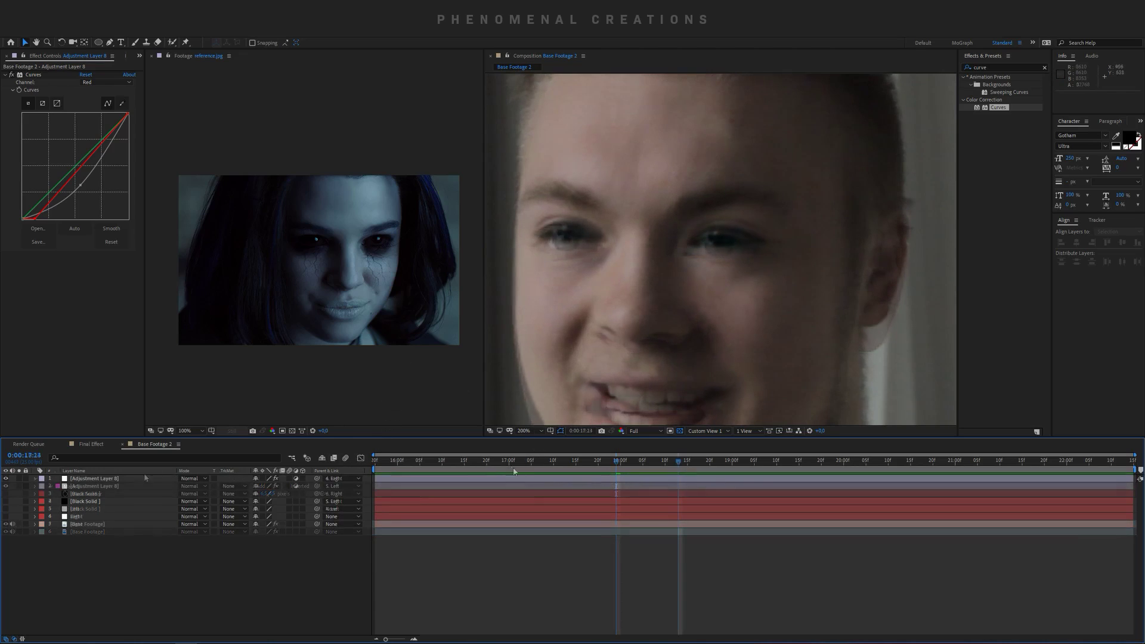
mouse_move(614, 461)
mouse_down()
mouse_move(493, 461)
mouse_move(632, 461)
mouse_move(614, 462)
mouse_up()
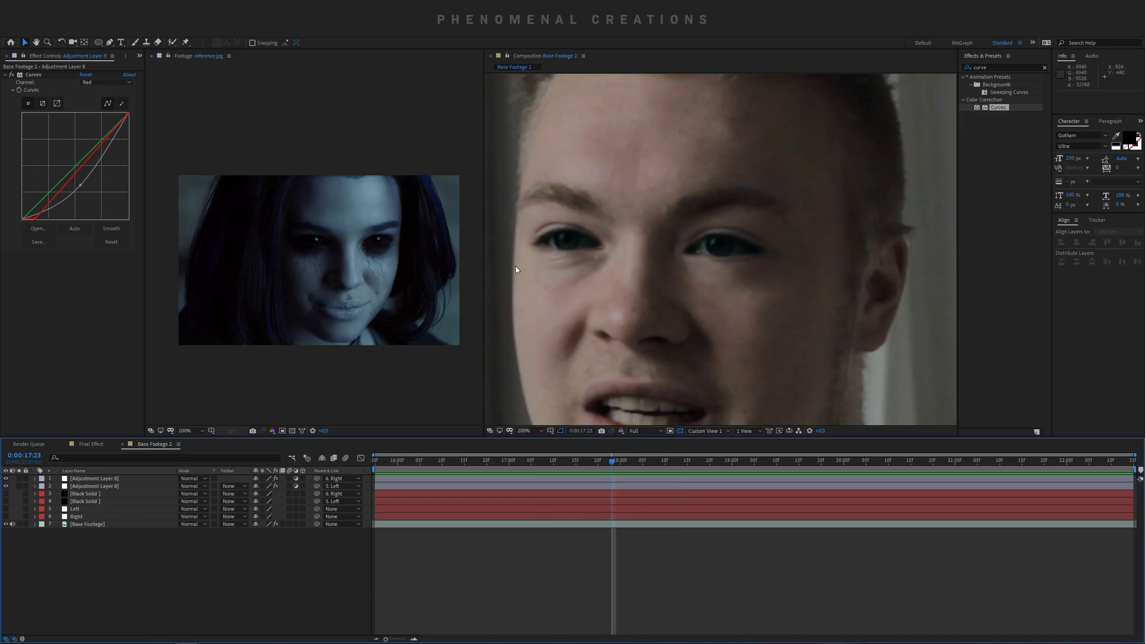
Step: Create a full-frame Pale Royal Blue Solid 1 layer, then hide it
right_click(137, 536)
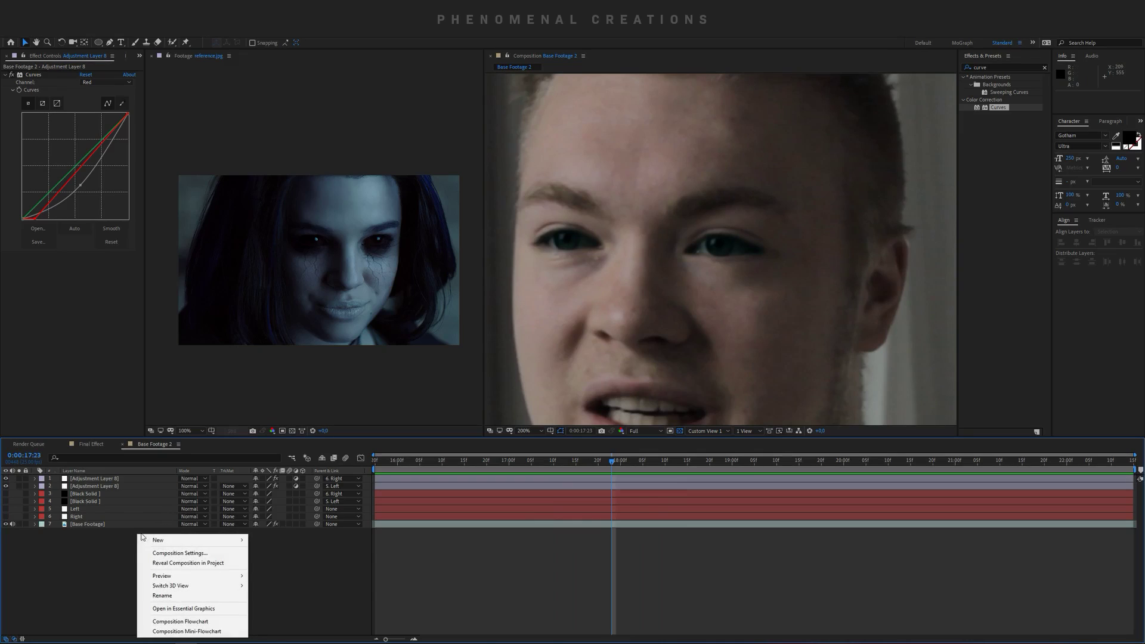
mouse_move(185, 541)
click(269, 563)
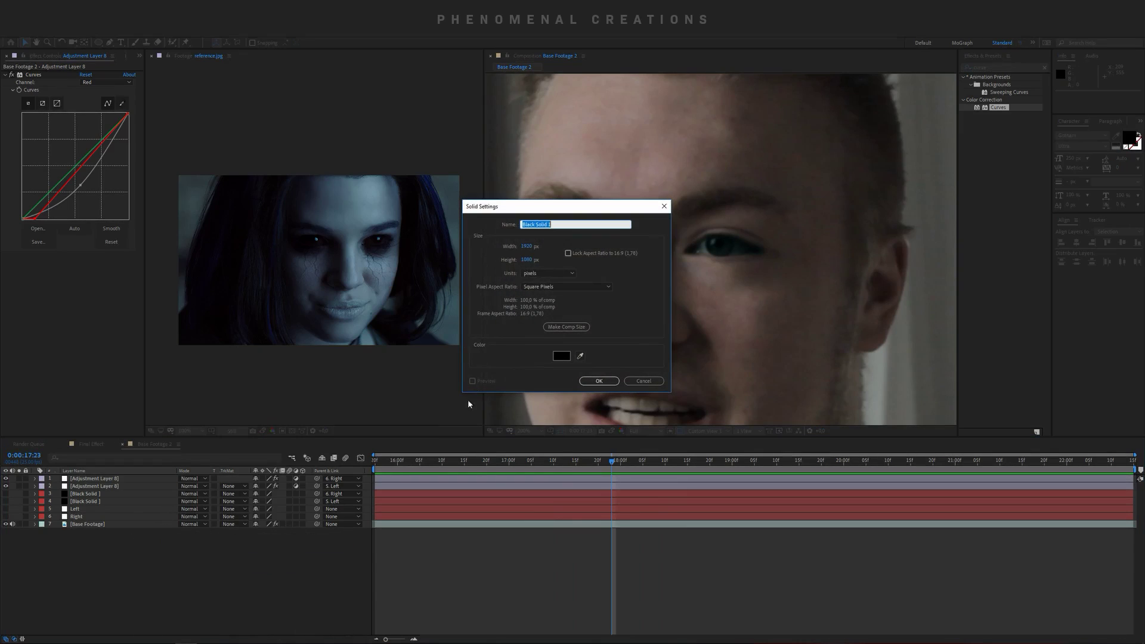
click(561, 356)
click(59, 229)
drag(42, 227, 43, 206)
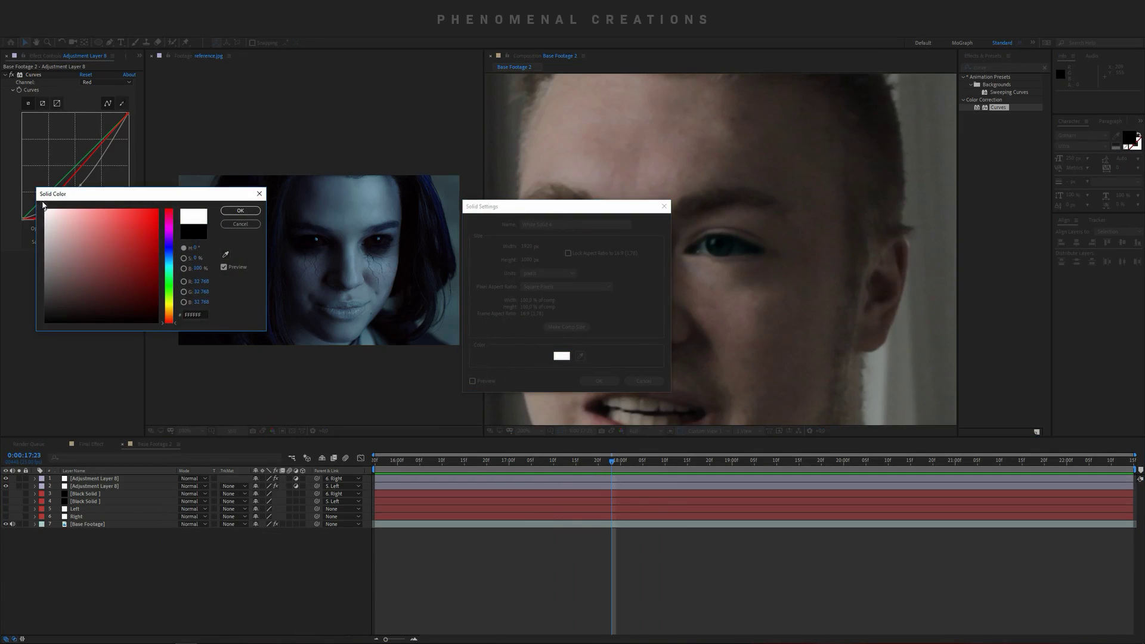
drag(172, 264, 172, 262)
click(59, 218)
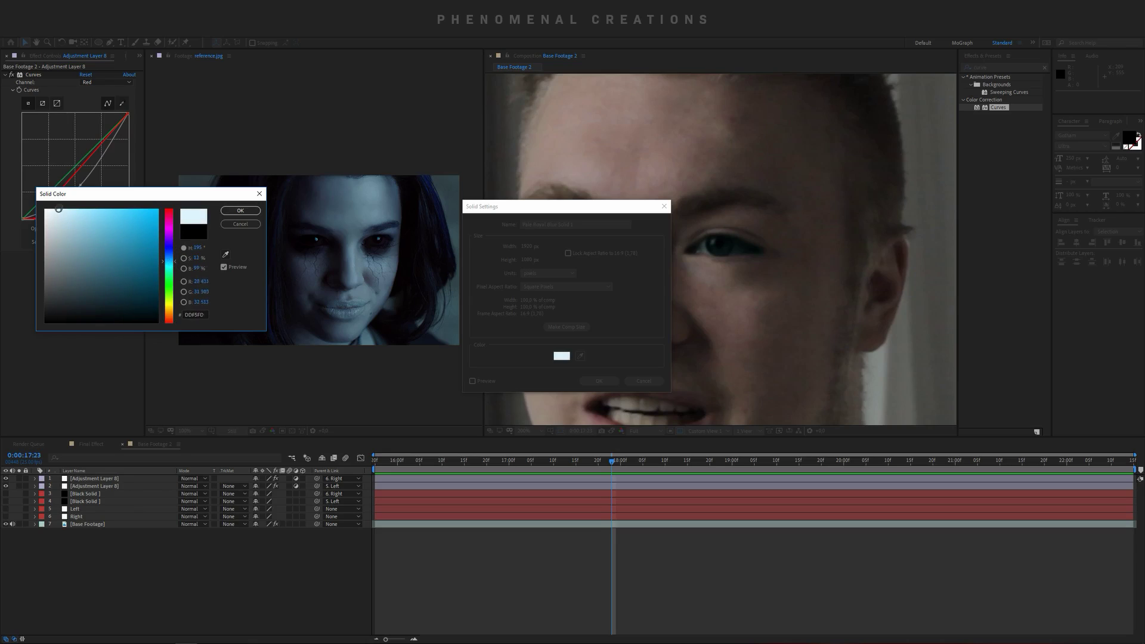
click(240, 210)
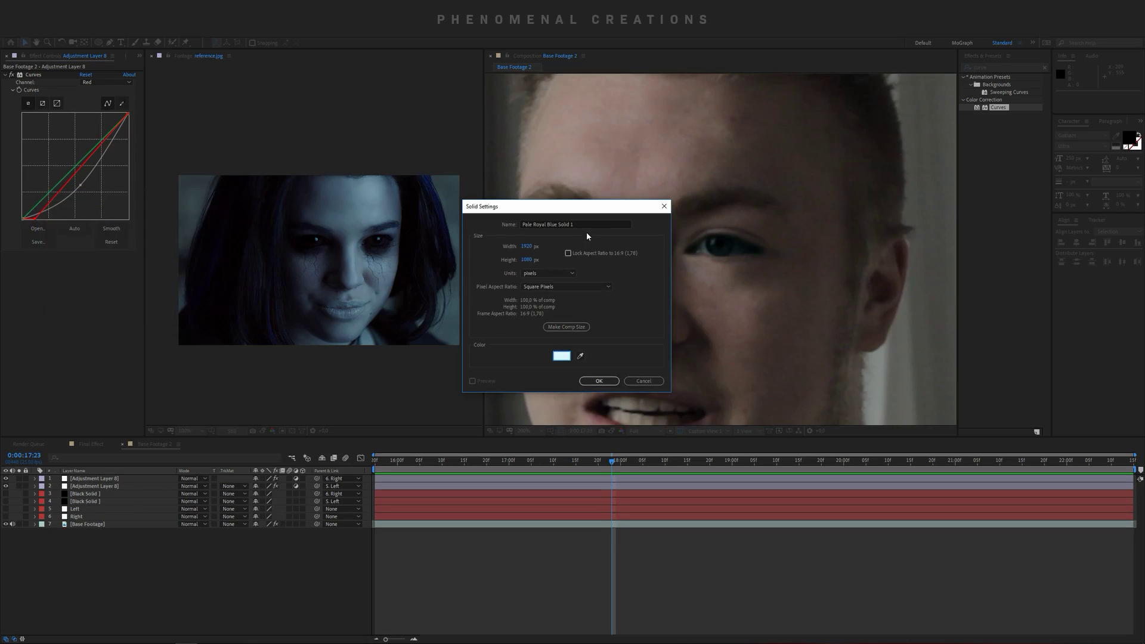
click(598, 381)
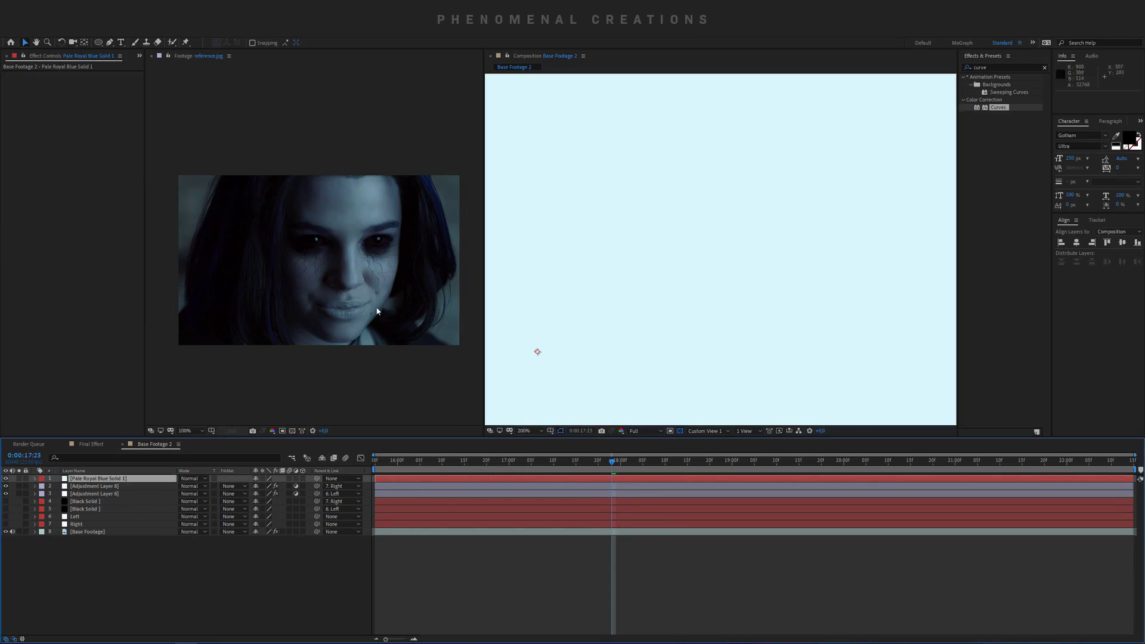
click(6, 479)
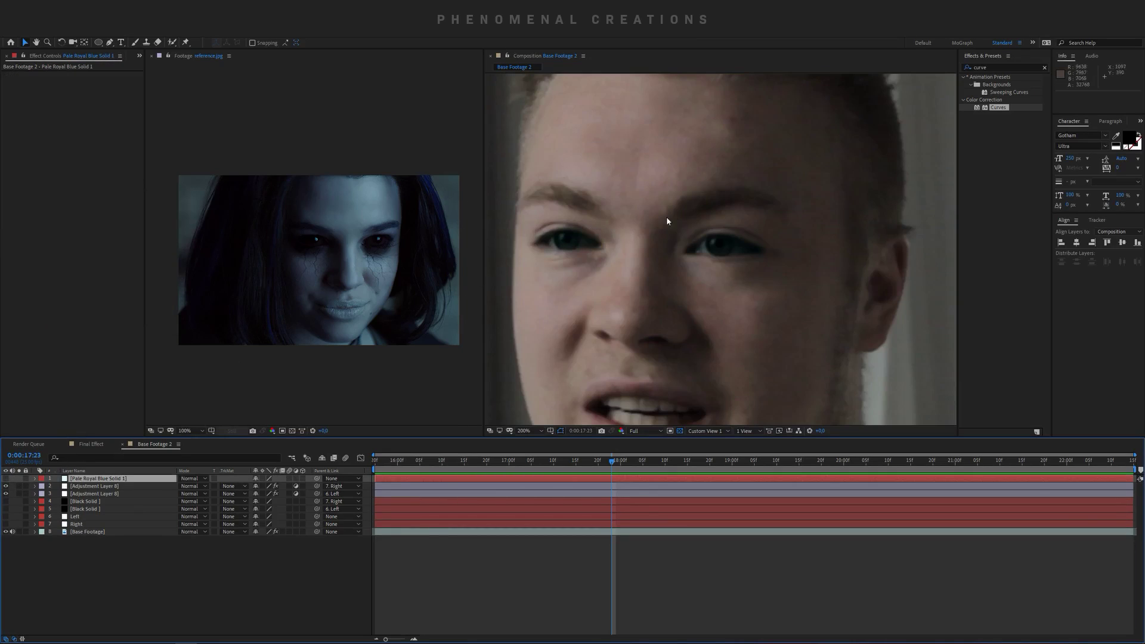
Step: Draw a closed Pen mask on the blue solid around the right-hand eye's highlight
scroll(729, 254, up, 3)
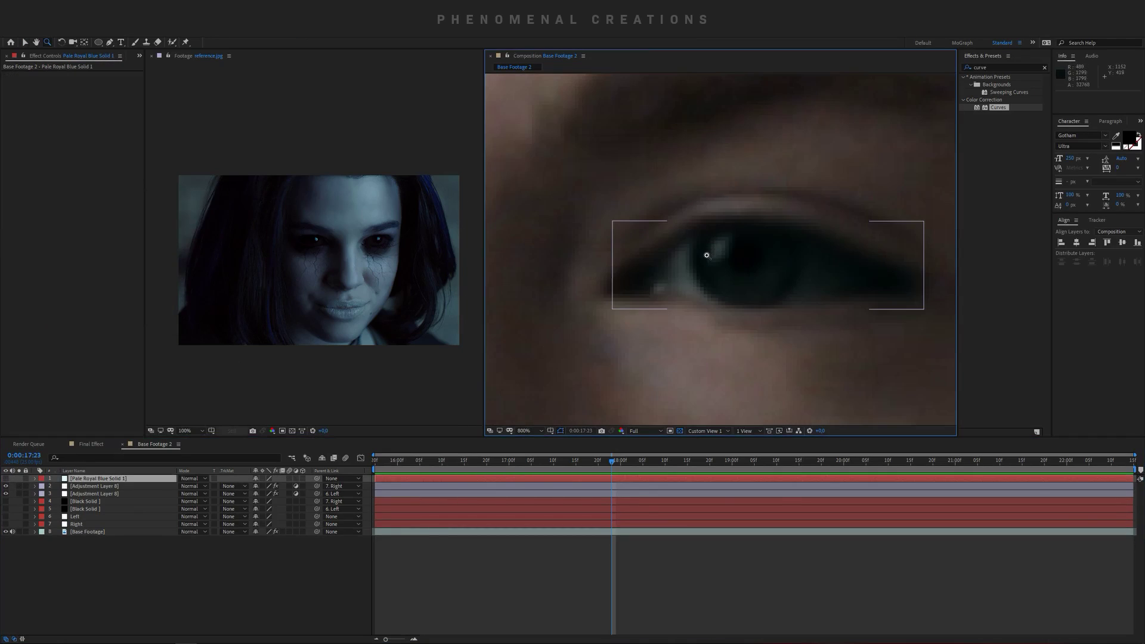
key(g)
click(713, 239)
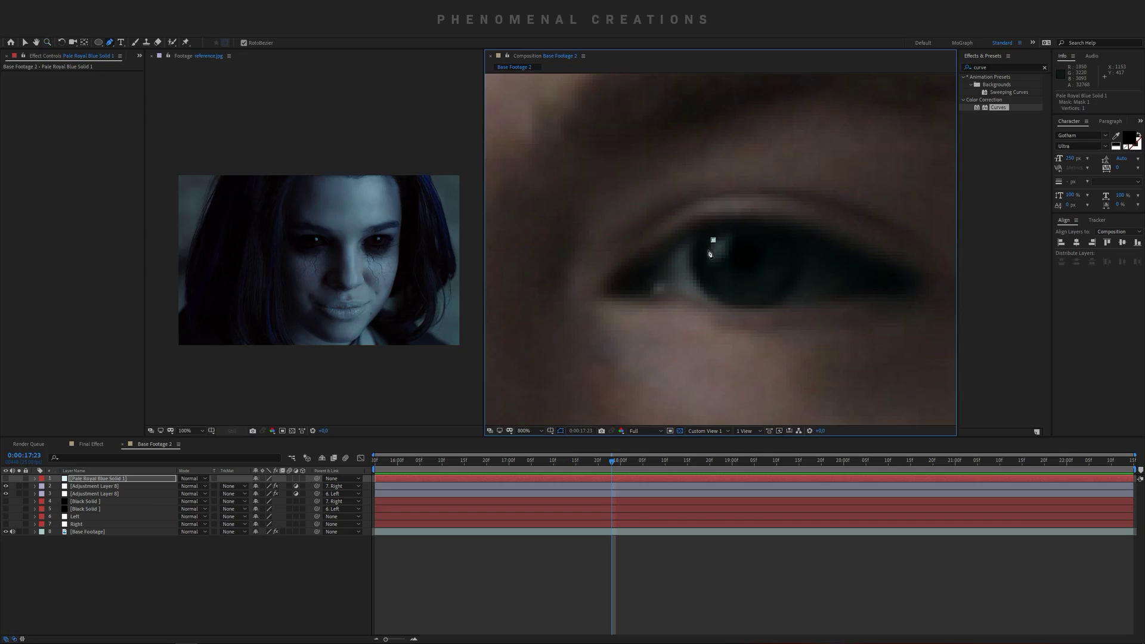
click(708, 251)
click(711, 259)
click(721, 260)
click(731, 249)
click(736, 235)
click(727, 233)
click(714, 239)
Step: Show the glint layer and feather its mask to about 3 px
click(7, 479)
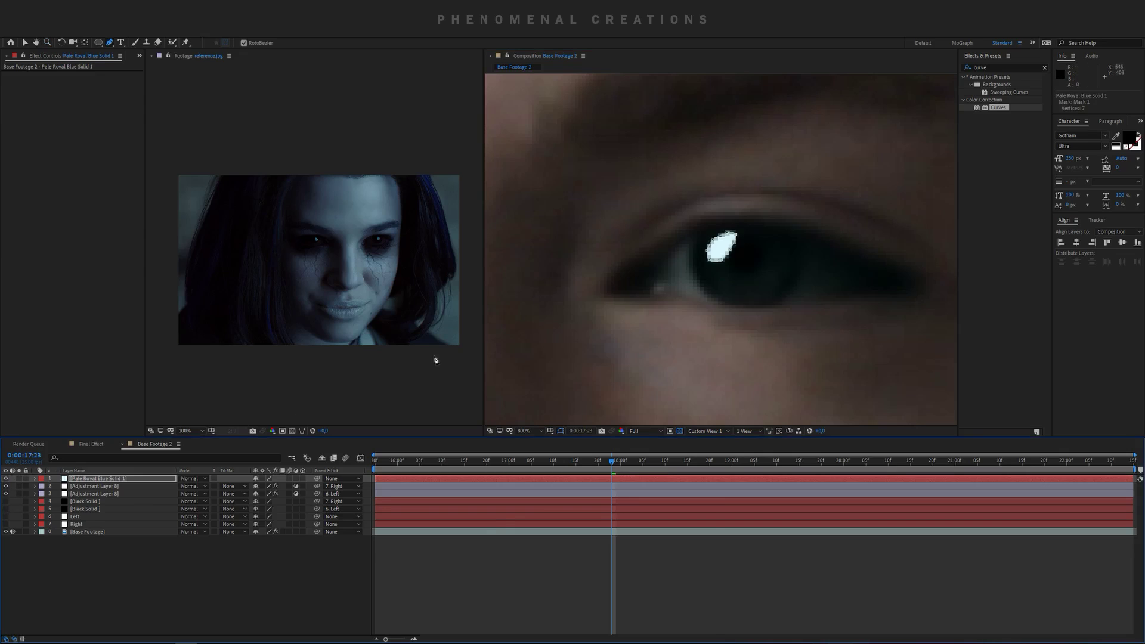
key(f)
drag(264, 493, 278, 494)
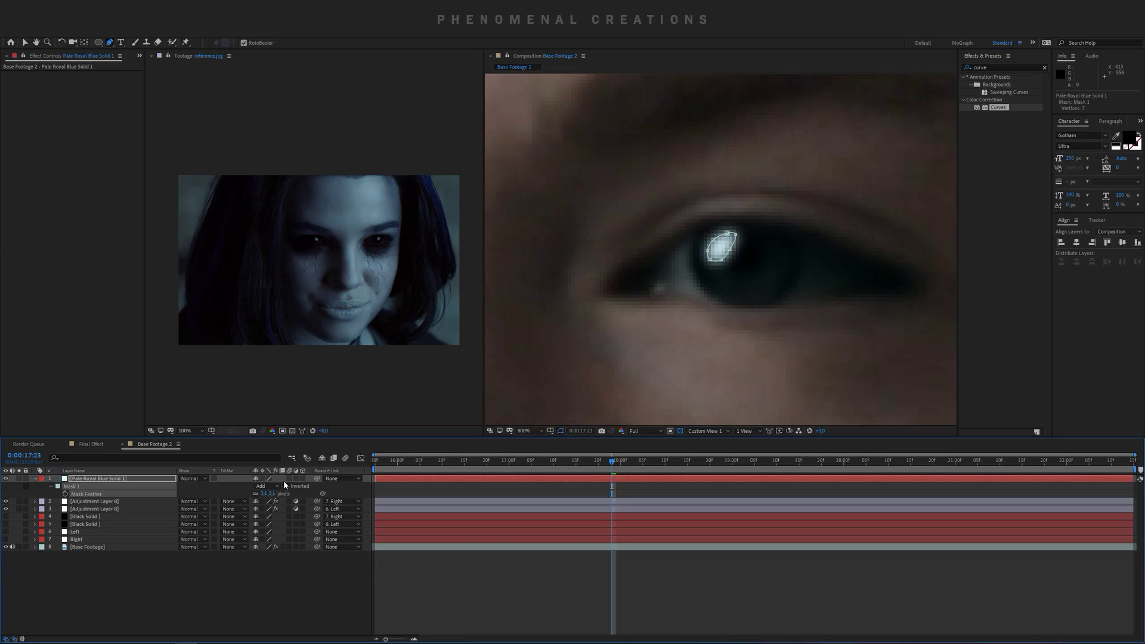
key(f)
key(m)
key(m)
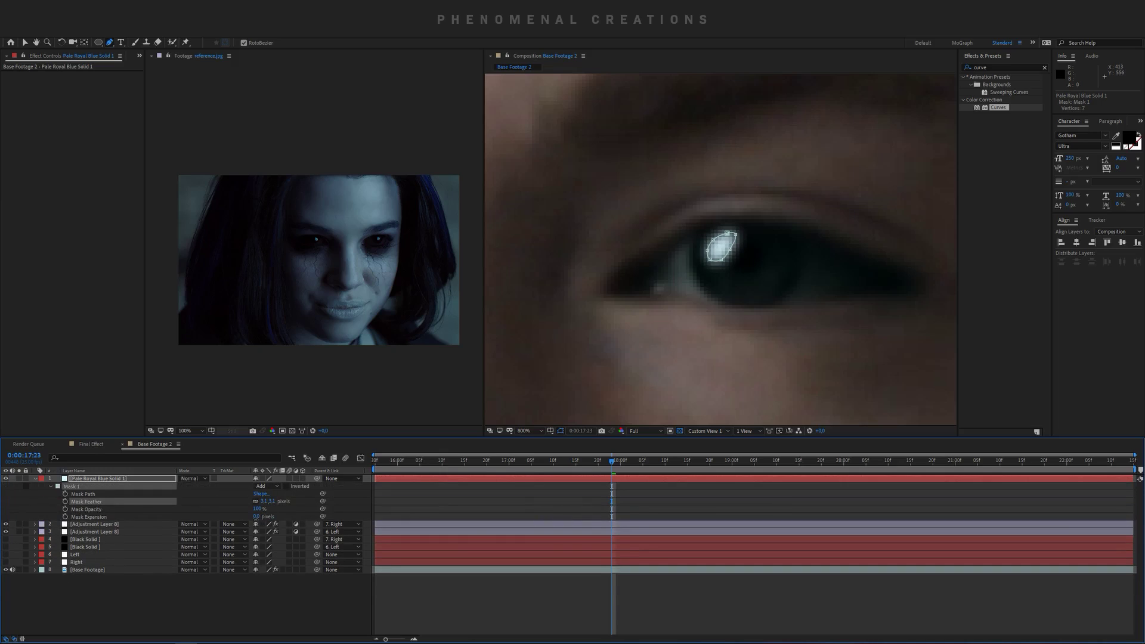
click(259, 517)
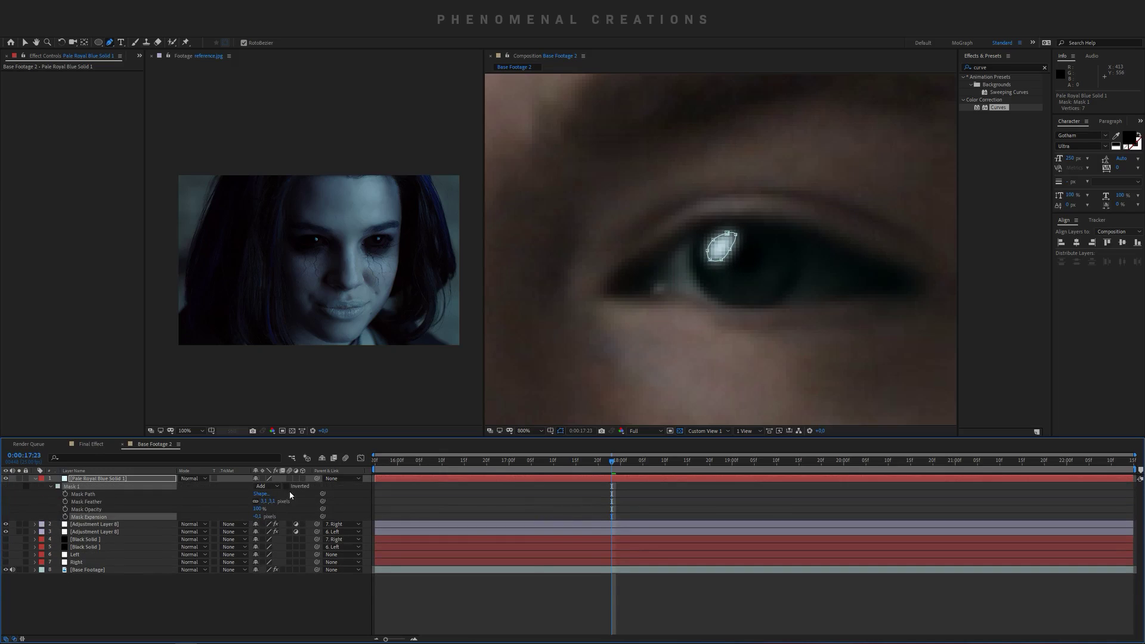
click(34, 479)
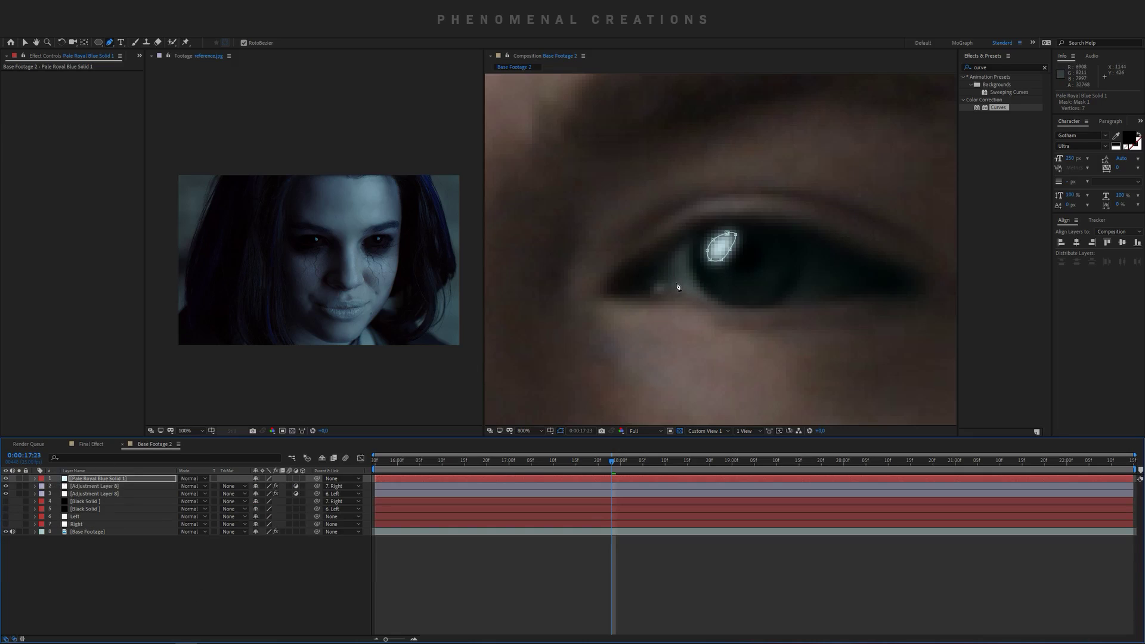
scroll(678, 287, down, 3)
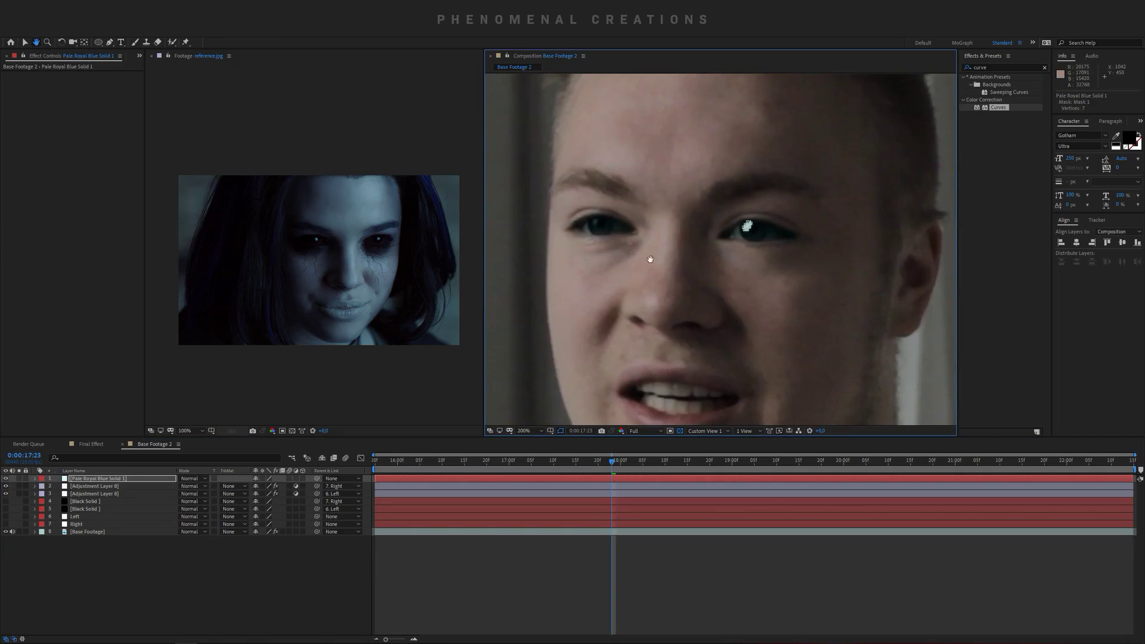
Step: Turn on both Black Solid eye layers
key(z)
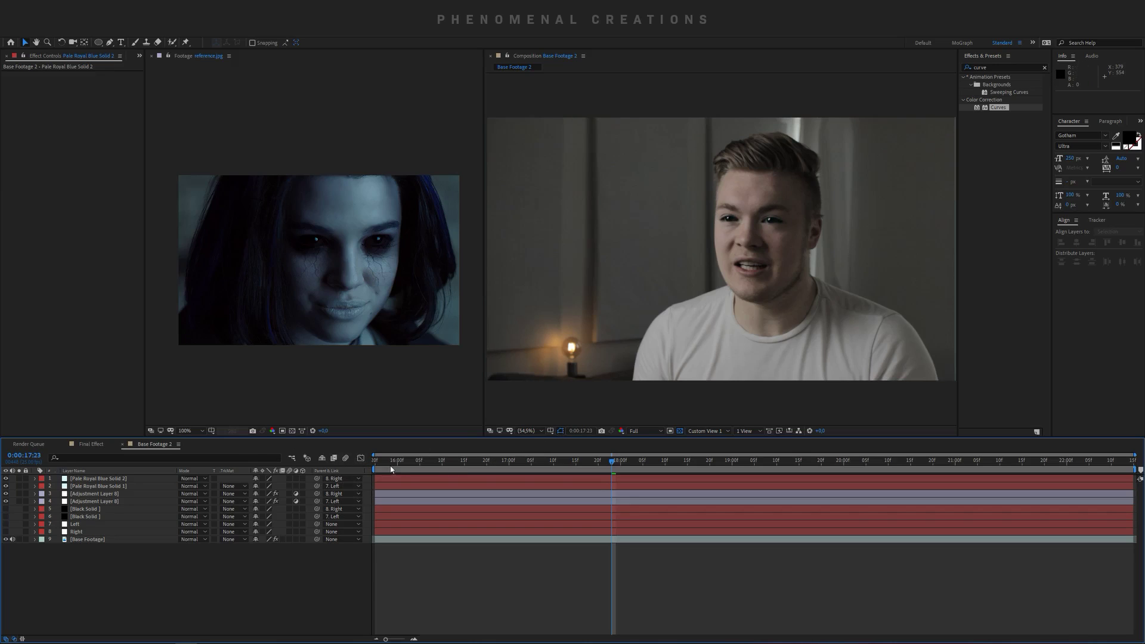
click(6, 509)
click(6, 517)
Step: RAM preview the tracked black eyes, replaying from 16:17
key(space)
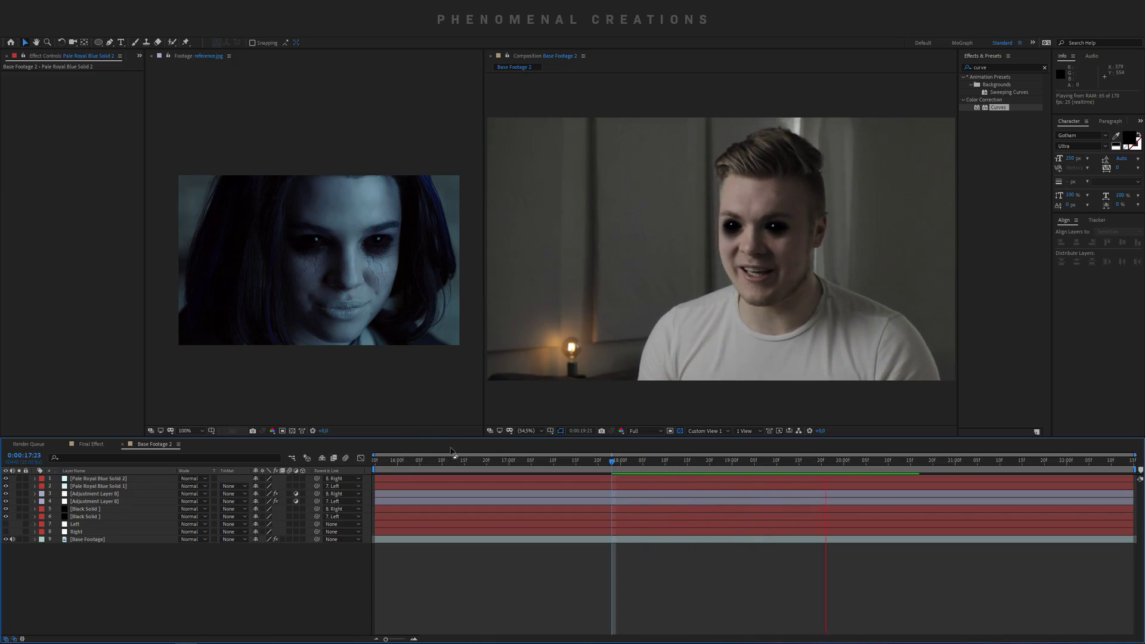
key(space)
drag(431, 465, 473, 461)
key(space)
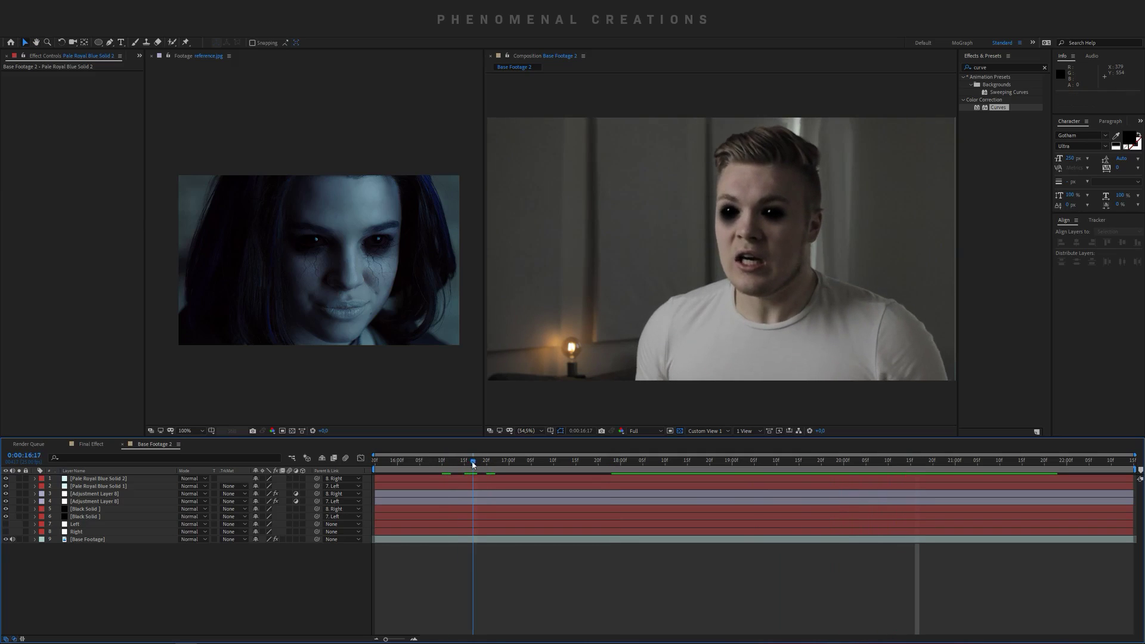
key(space)
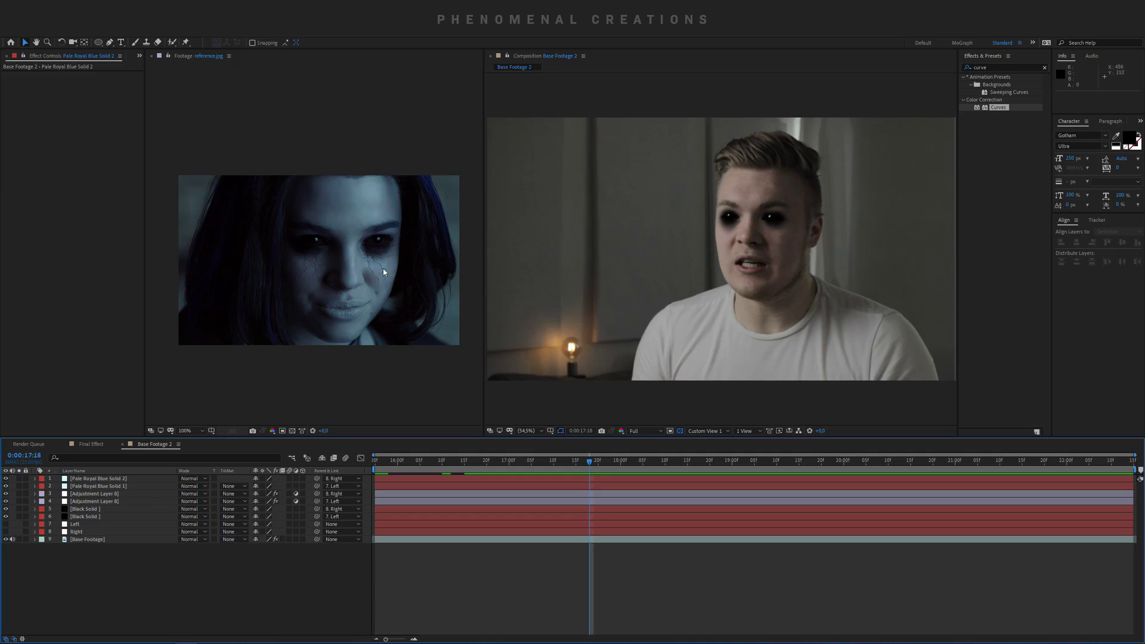
key(ctrl+0)
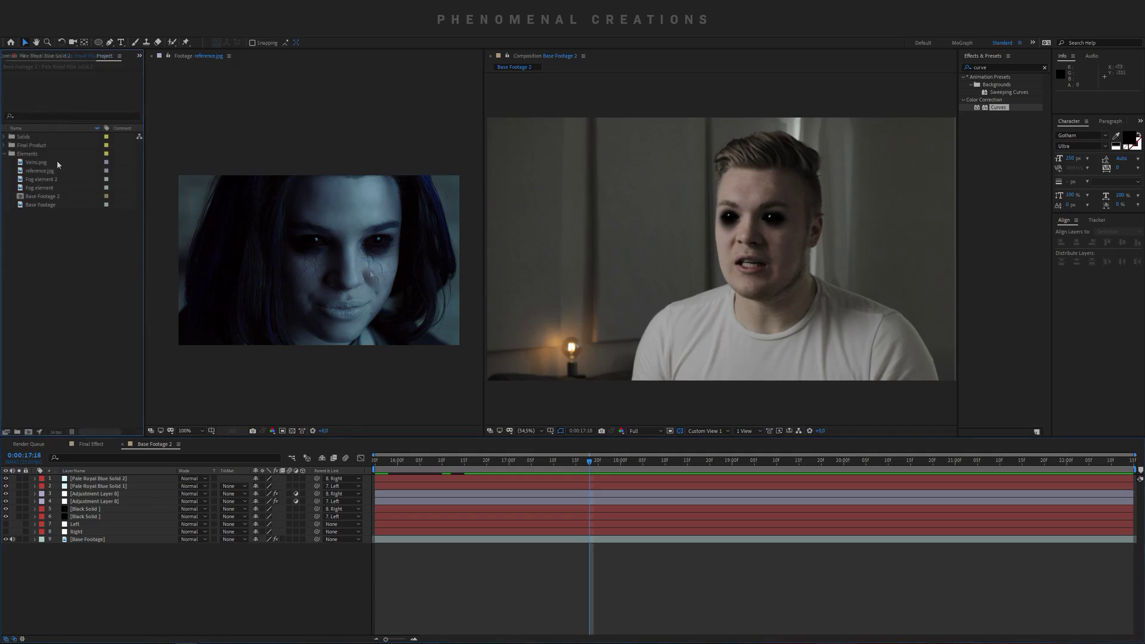
Step: Add Veins.png to the comp, rotated about 87.7° and placed left of the face
drag(48, 159, 109, 476)
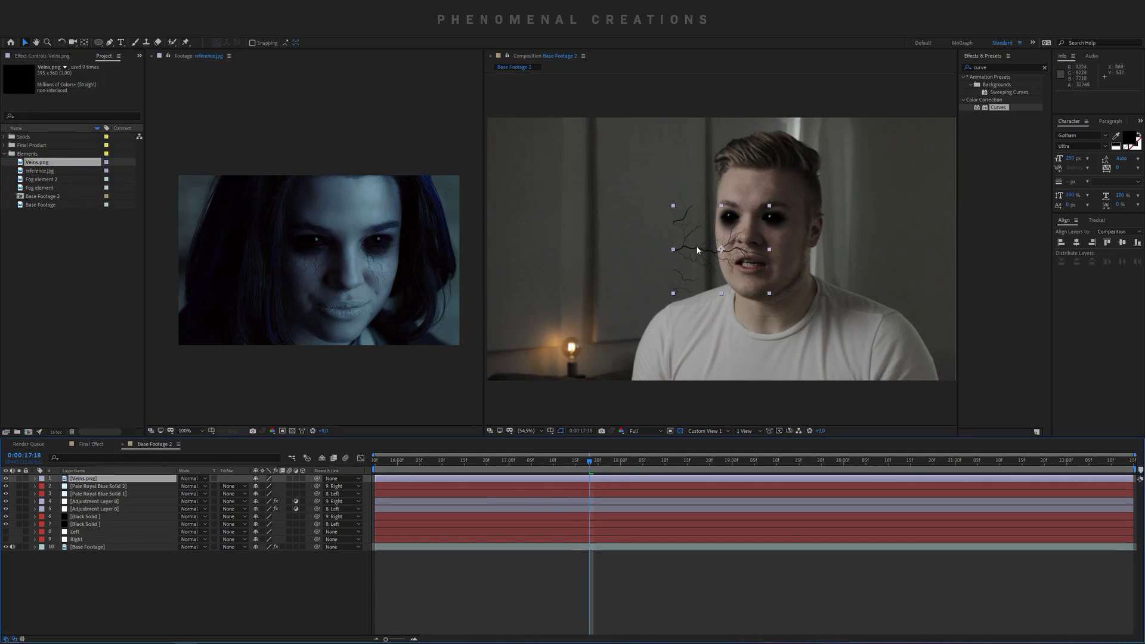
drag(722, 264, 649, 243)
key(w)
key(v)
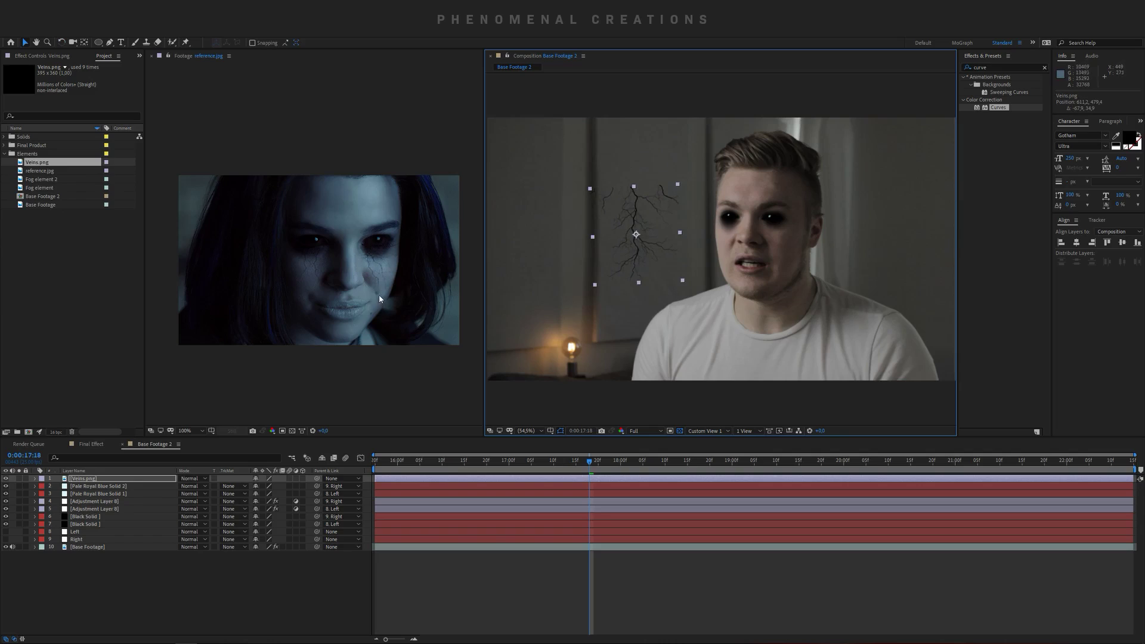
click(376, 274)
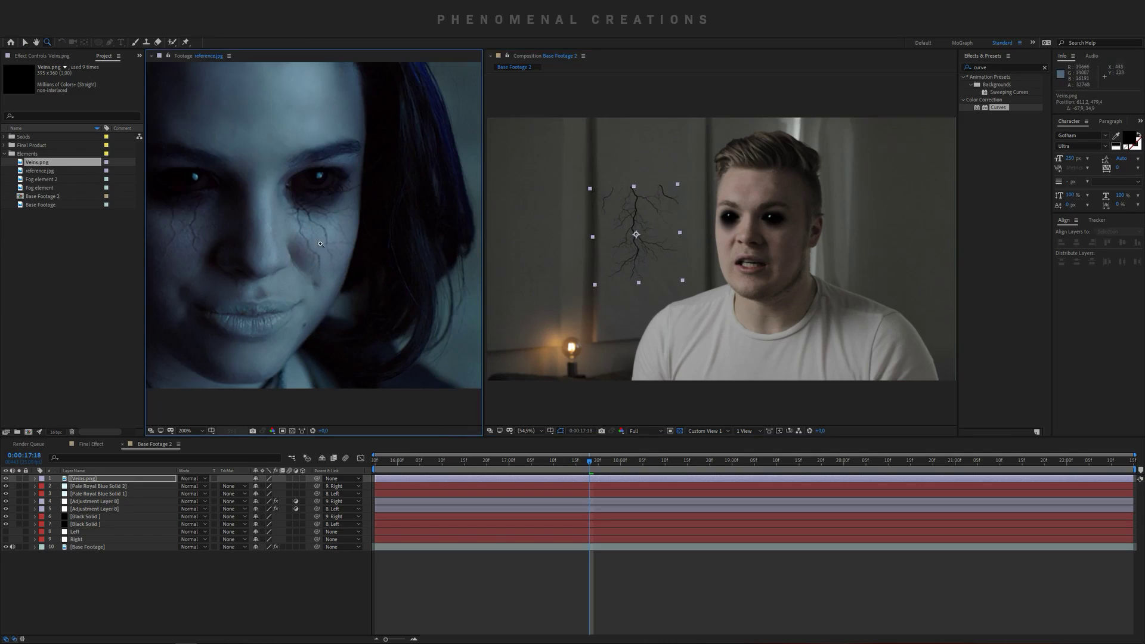
alt+click(285, 242)
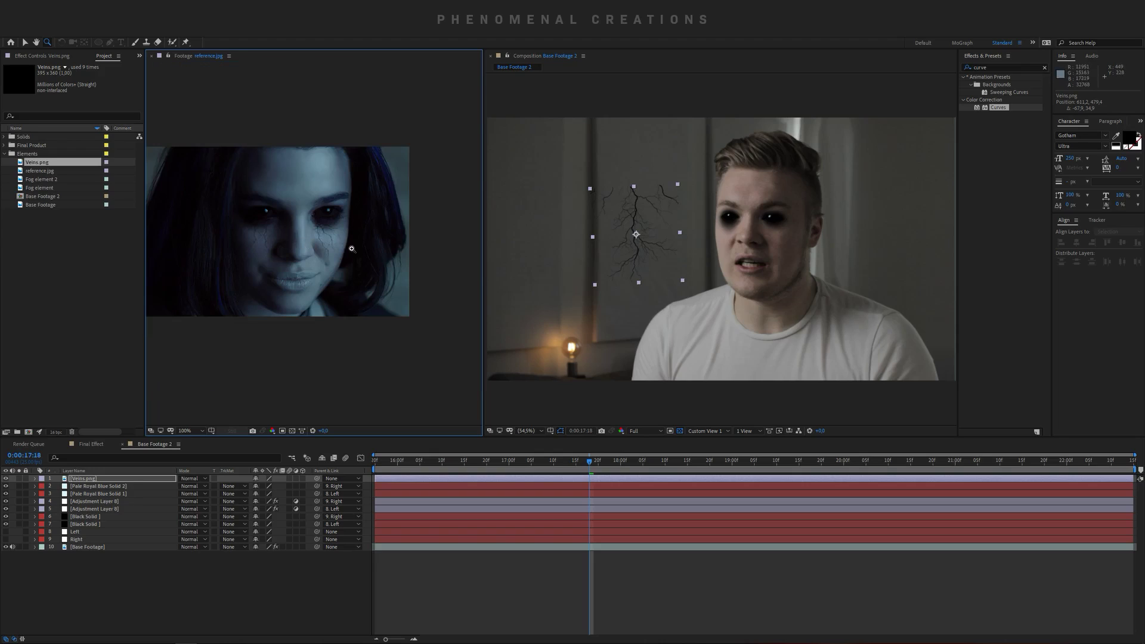
Step: Draw a closed Pen mask around the veins in Veins.png
key(v)
drag(633, 220, 640, 221)
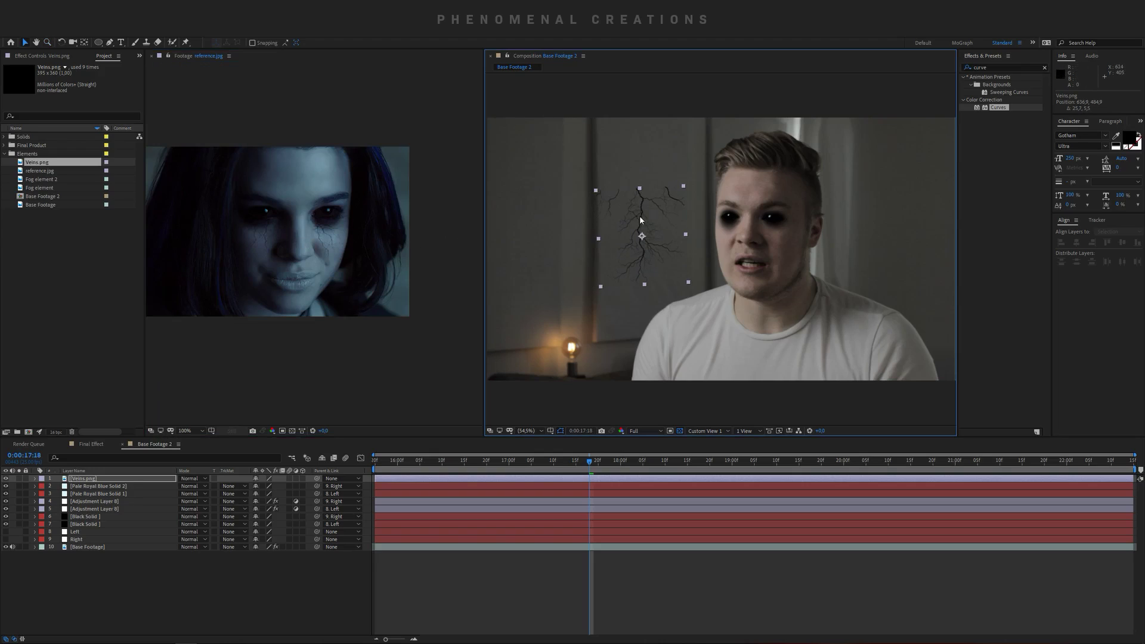
key(g)
click(630, 175)
click(606, 235)
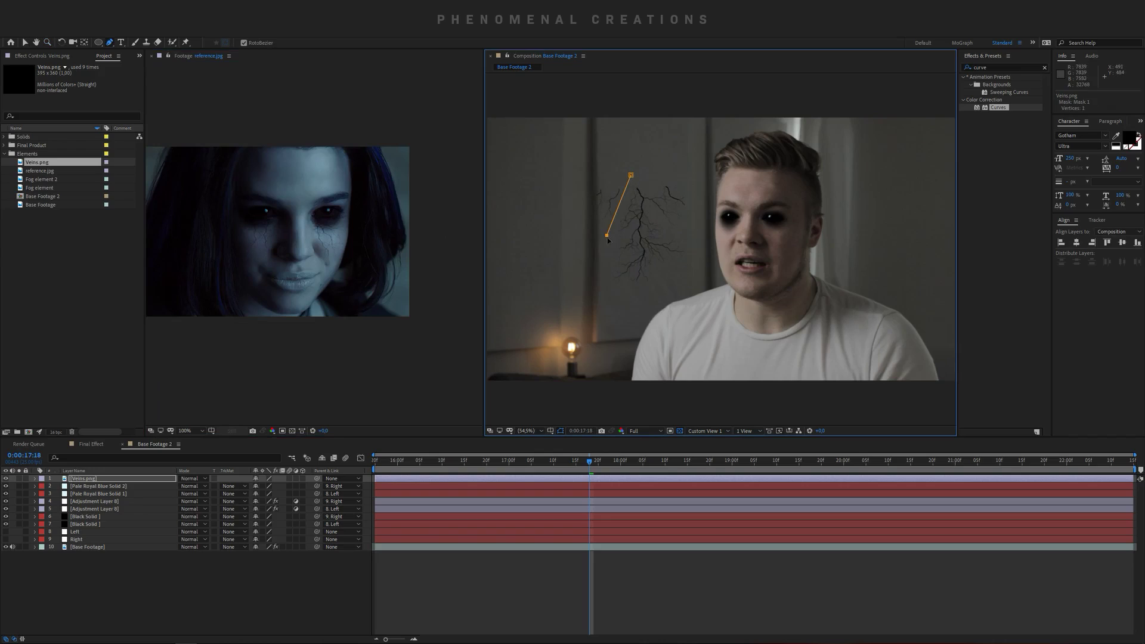
click(602, 283)
click(643, 293)
click(691, 256)
click(683, 220)
click(665, 190)
click(650, 170)
click(630, 175)
Step: Move the masked veins onto the man's face and scale them to 45%
key(v)
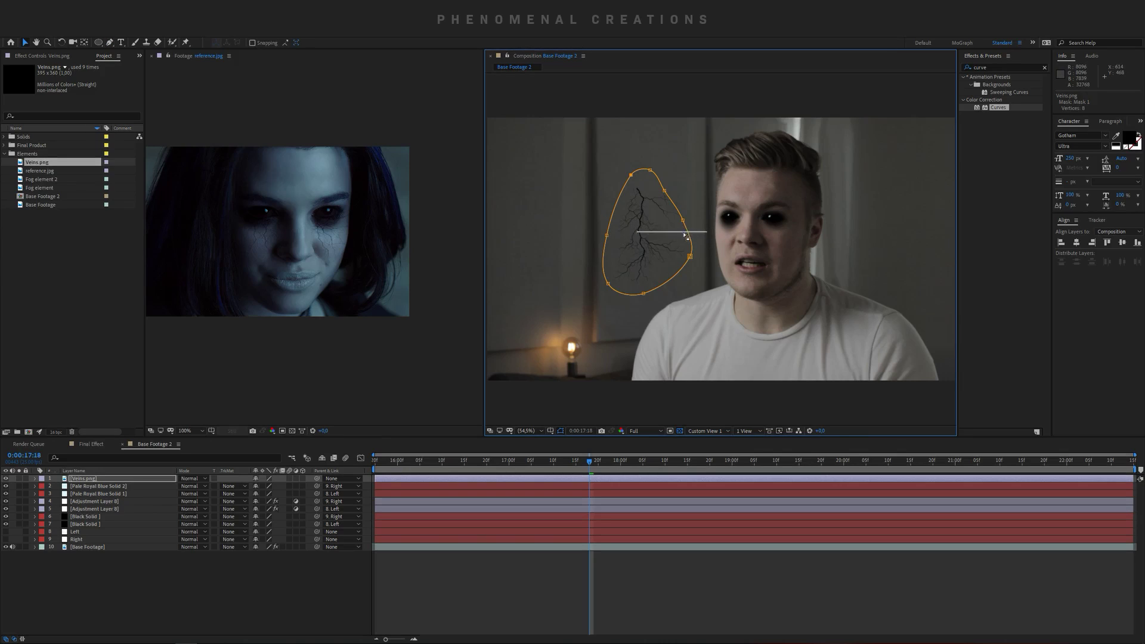
click(643, 235)
drag(643, 235, 776, 231)
key(s)
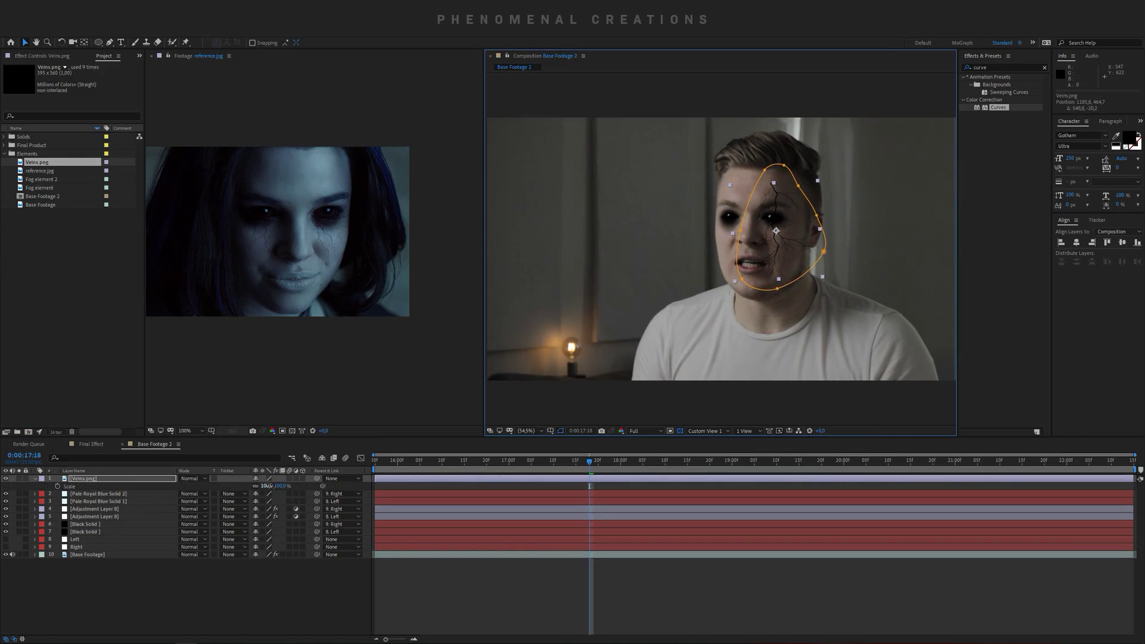
drag(267, 486, 254, 489)
Step: Zoom in on the face veins, undo an accidental footage move, and reselect the veins layer
key(z)
click(635, 271)
click(636, 271)
drag(635, 271, 677, 263)
key(v)
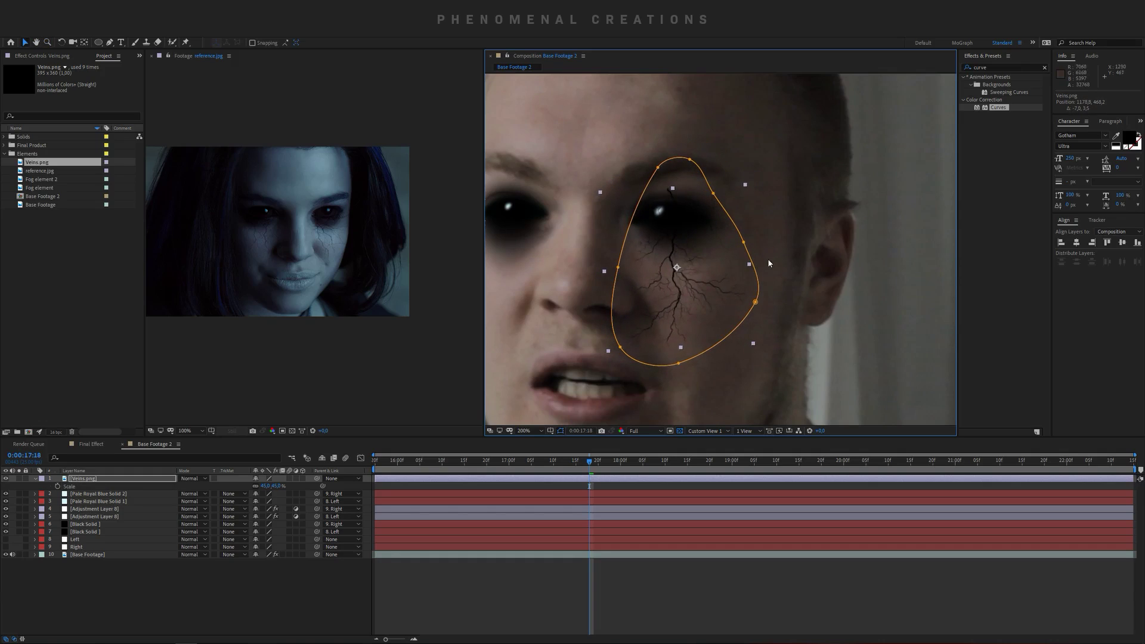
drag(768, 259, 764, 246)
key(ctrl+z)
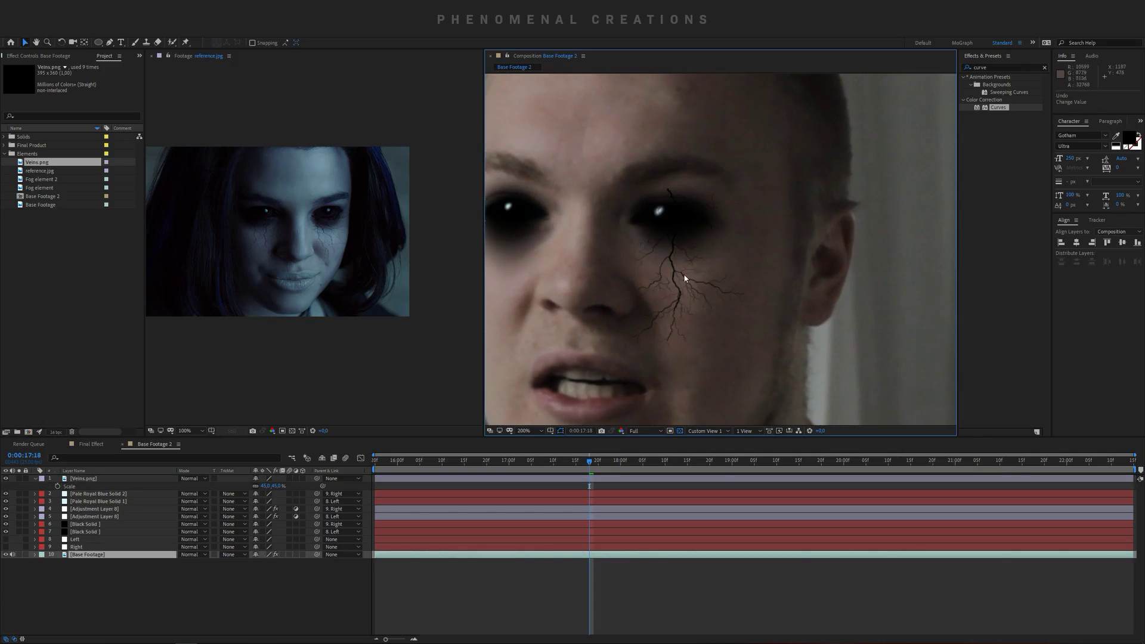
scroll(766, 239, left, 2)
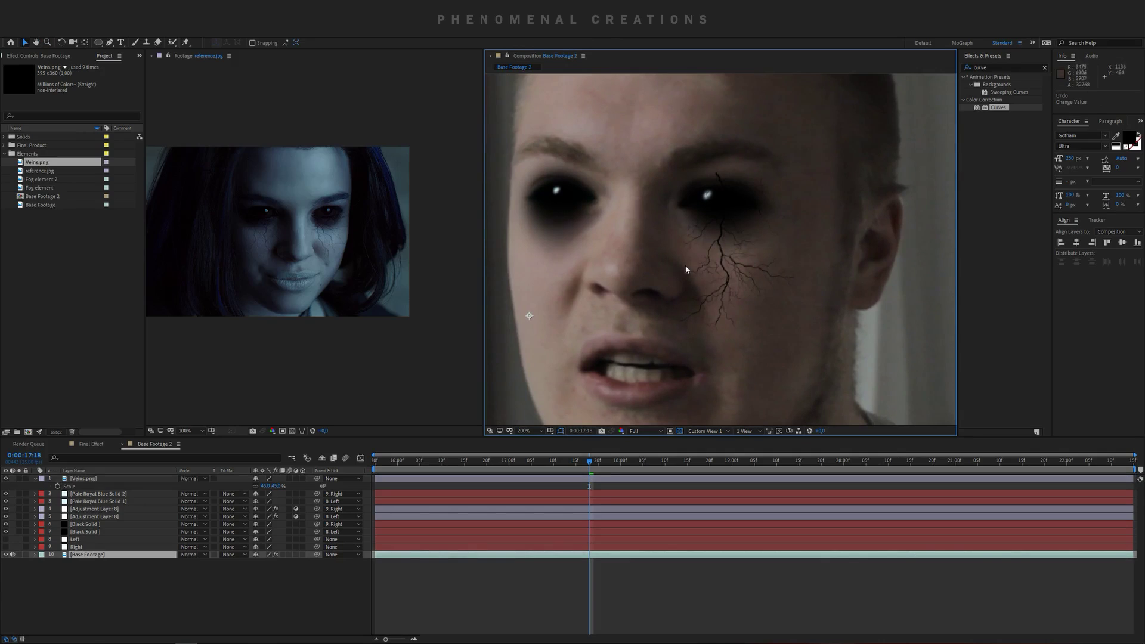
click(100, 478)
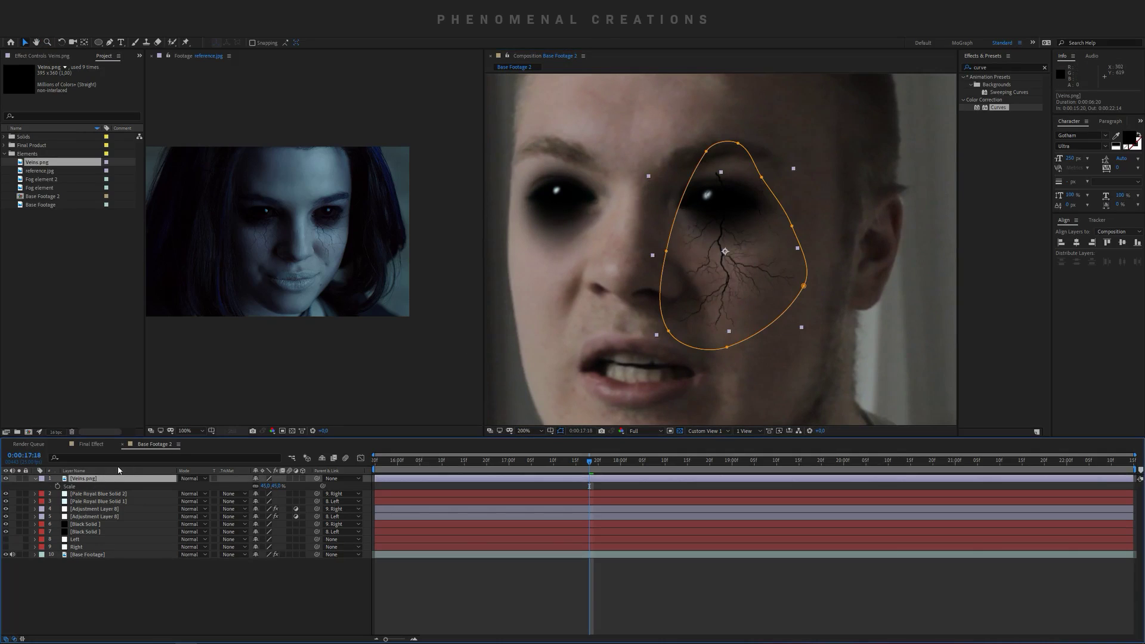
key(ctrl+shift+c)
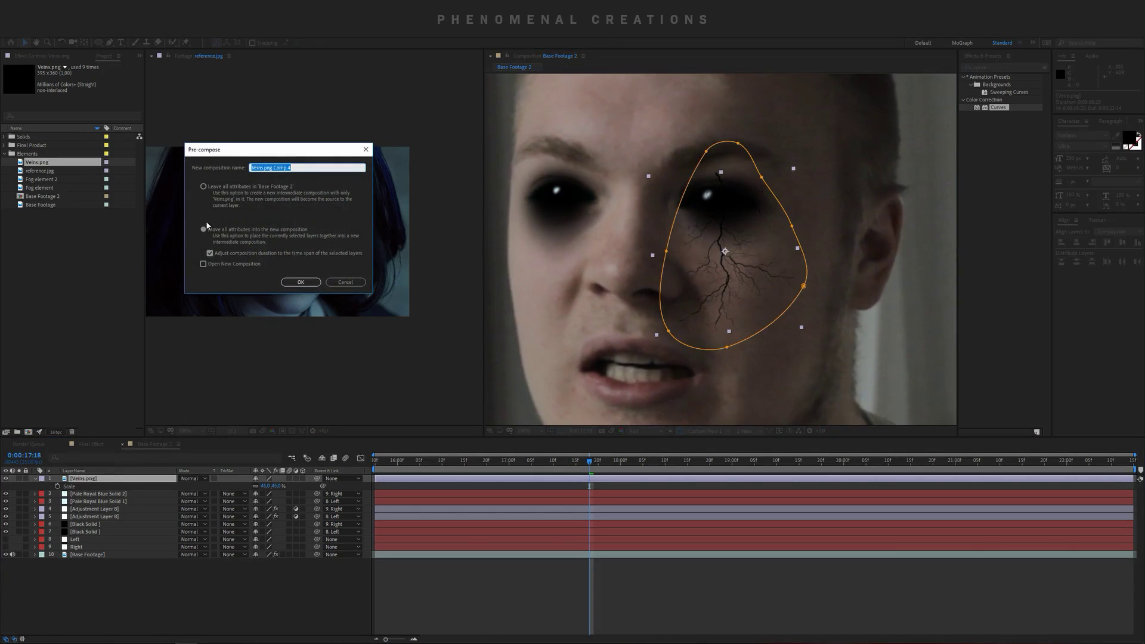
Step: Pre-compose the veins into Veins.png Comp 4, open it, and search effects for 'gradient'
click(301, 283)
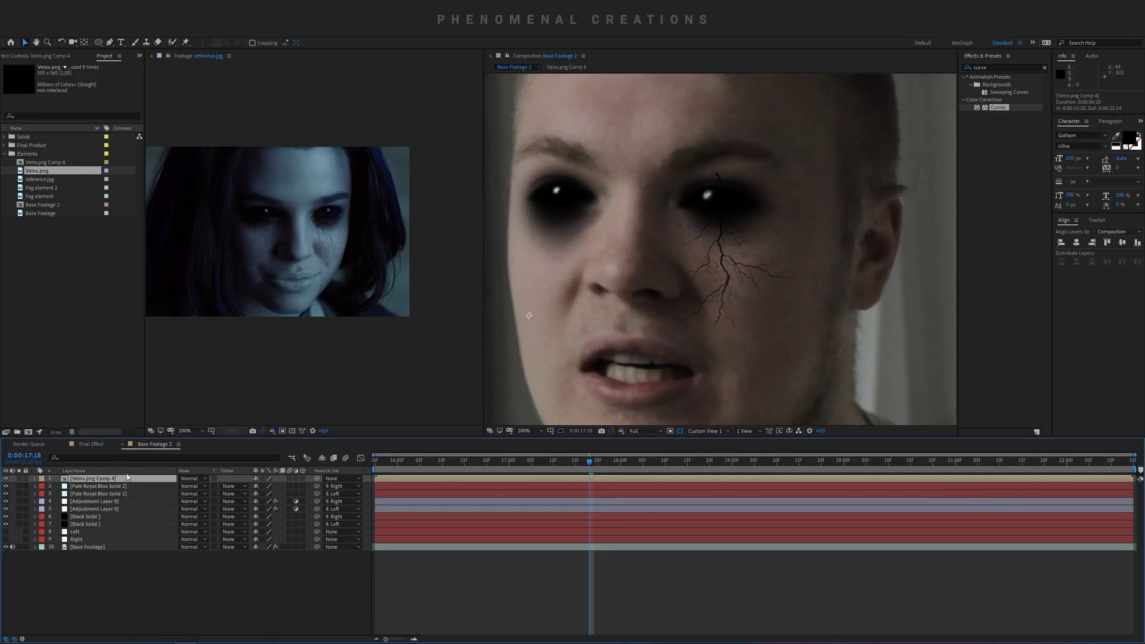
double_click(125, 479)
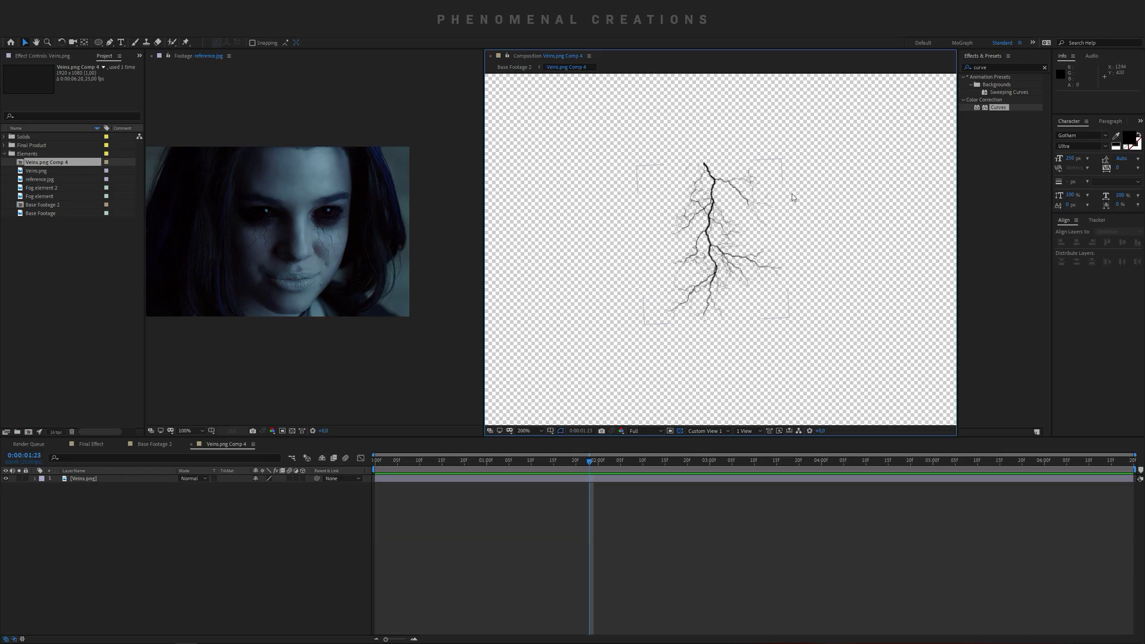
click(995, 67)
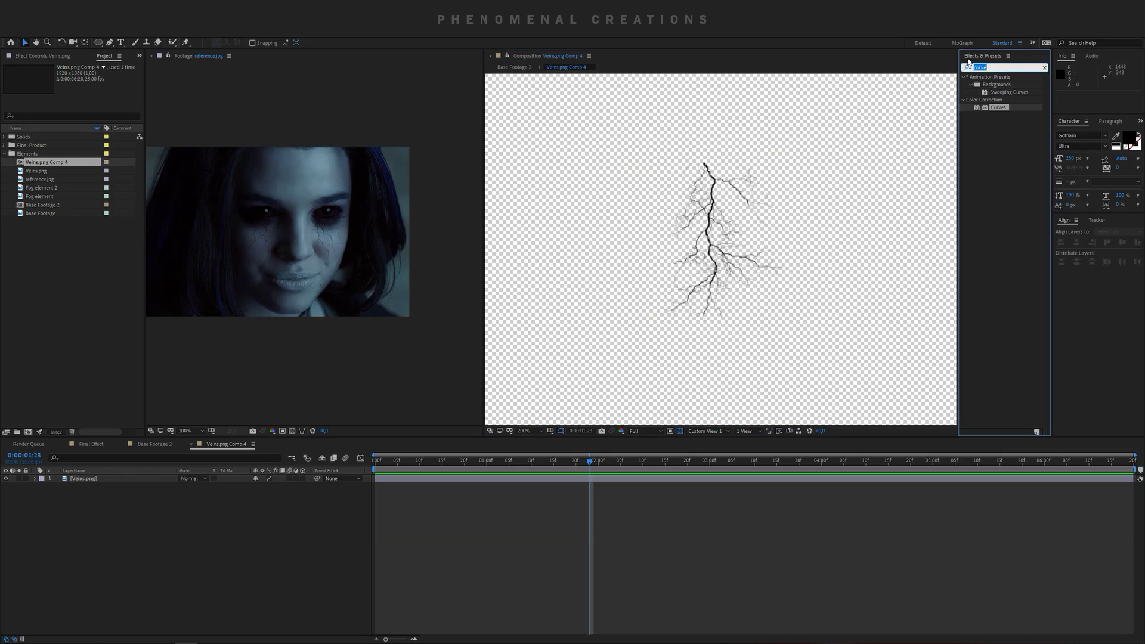
text(gradient)
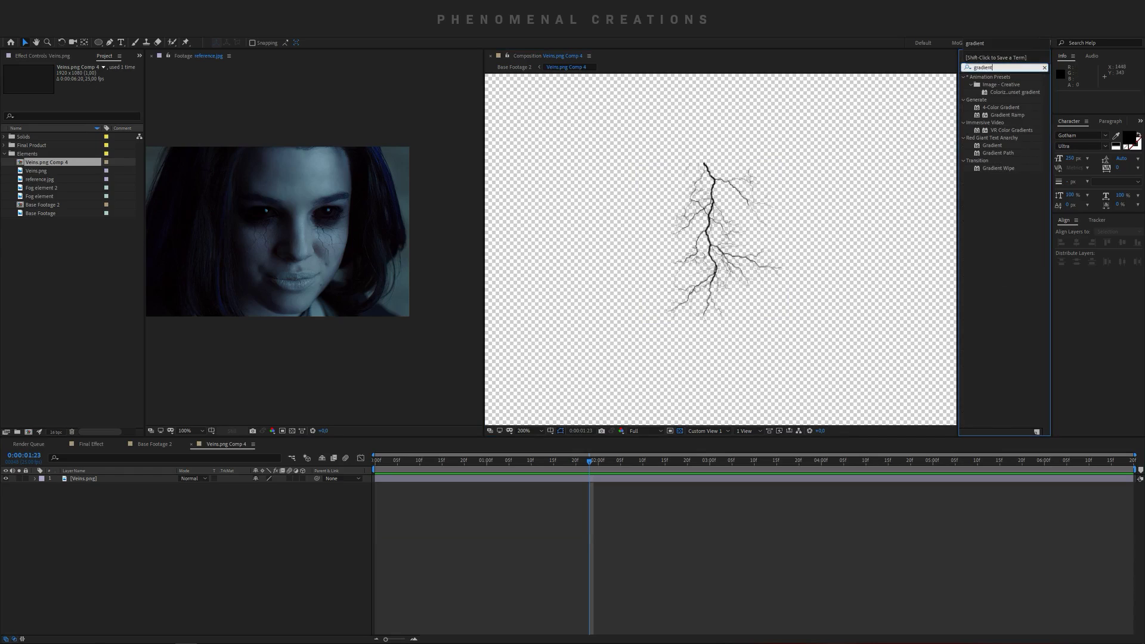
Step: Apply Gradient Ramp to the veins, starting near their top and ending lower down
drag(1014, 119, 698, 236)
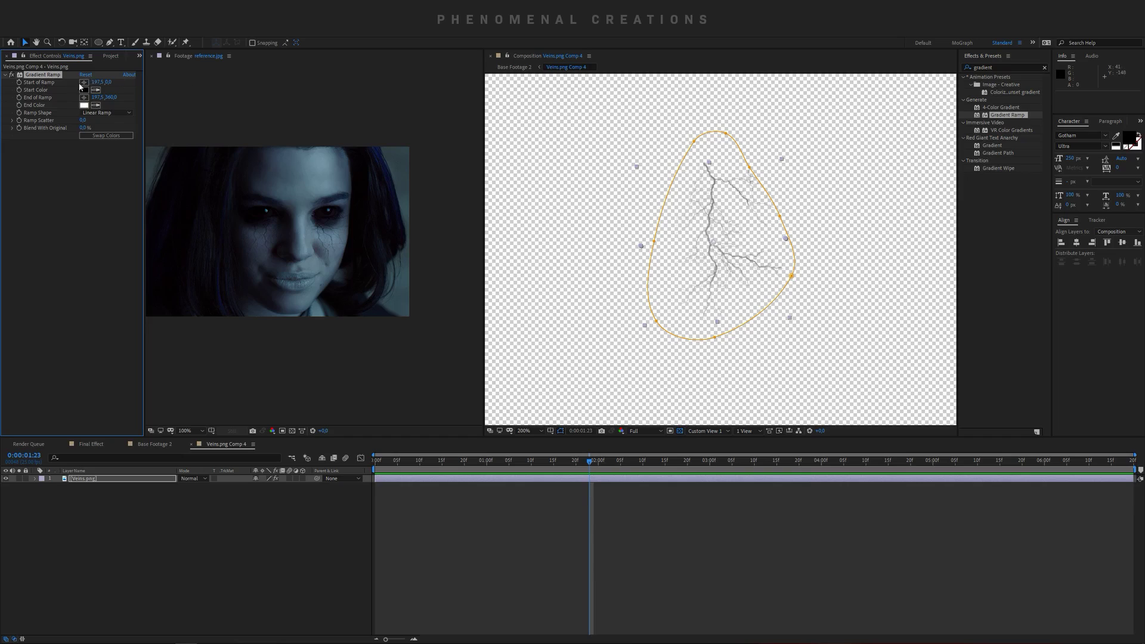
click(84, 83)
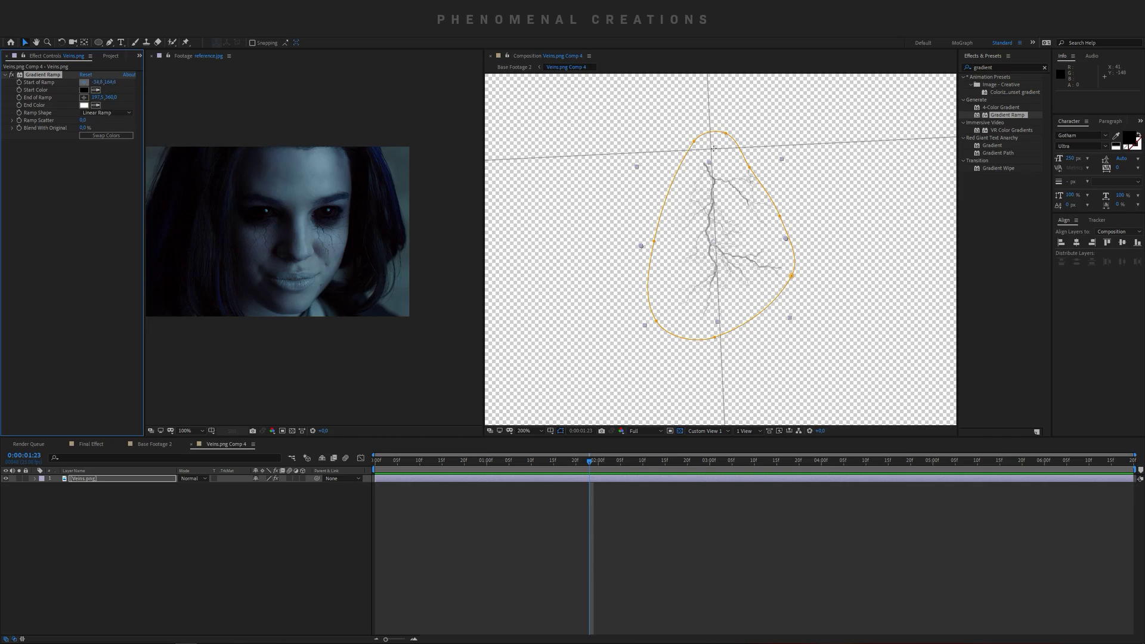
click(709, 159)
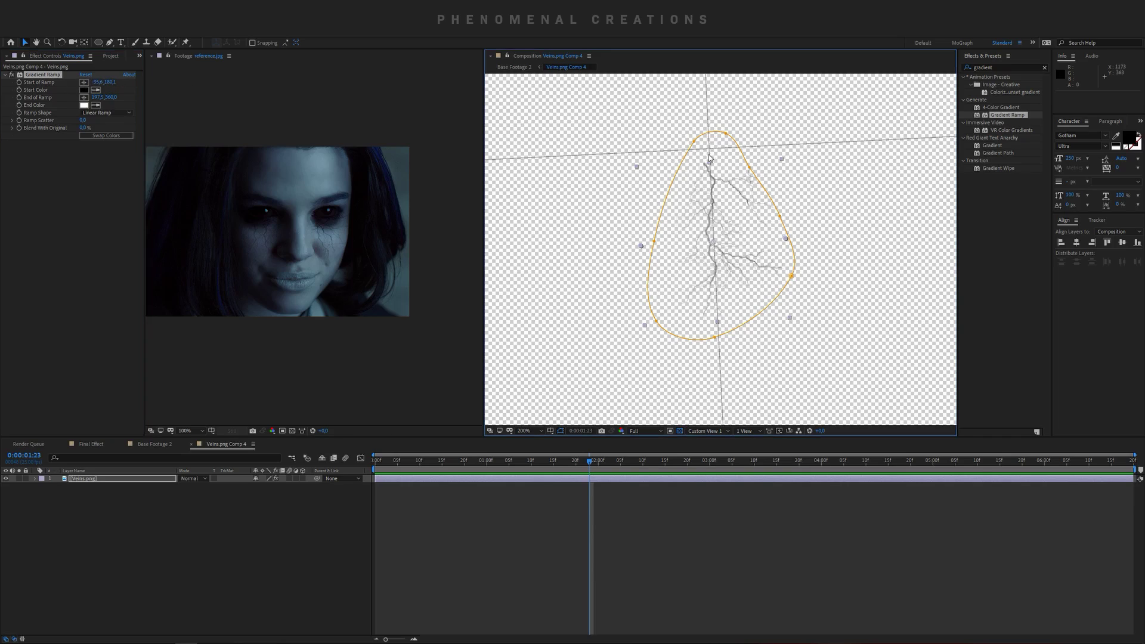
click(83, 97)
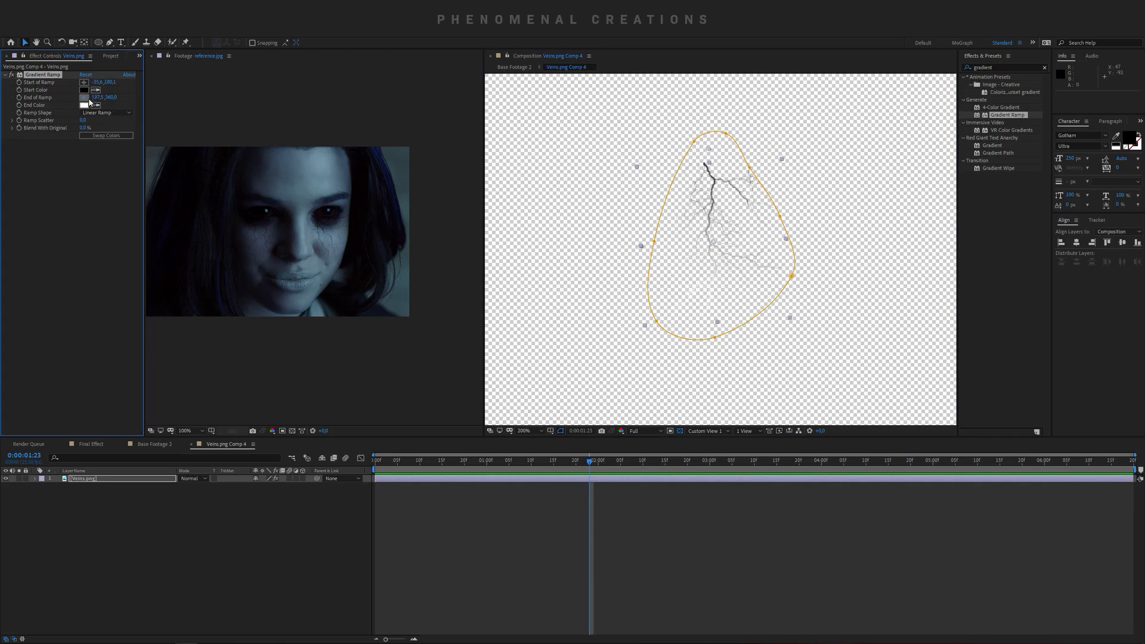
click(705, 290)
Step: Set the ramp's End Color to light grey D9D9D9
click(84, 106)
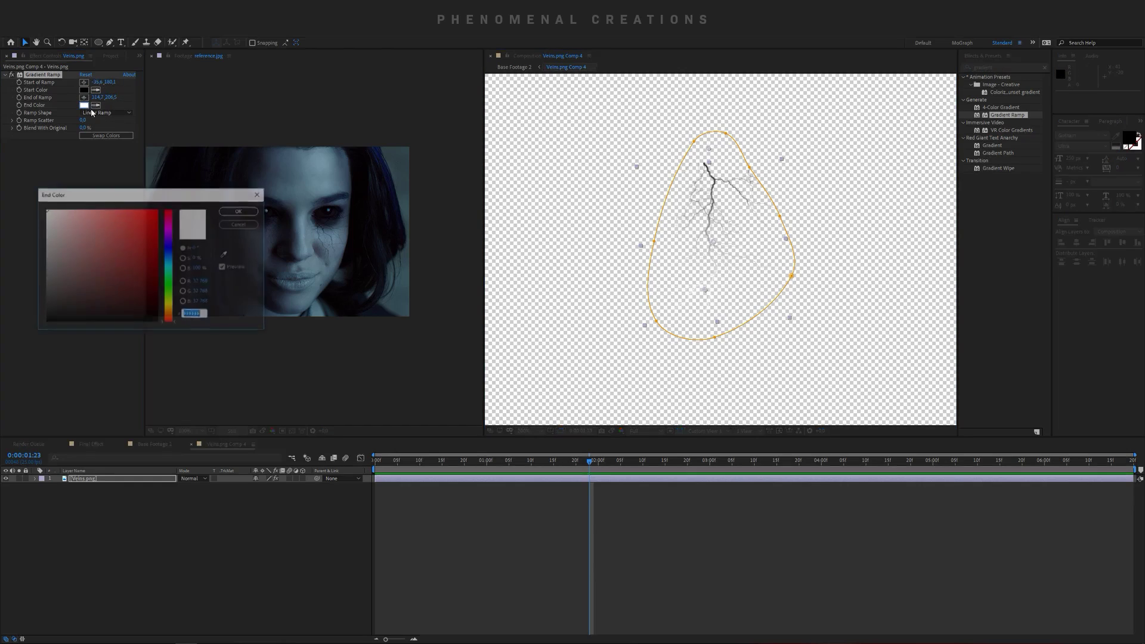
mouse_move(74, 240)
mouse_down()
mouse_move(41, 274)
mouse_move(28, 245)
mouse_up()
click(241, 211)
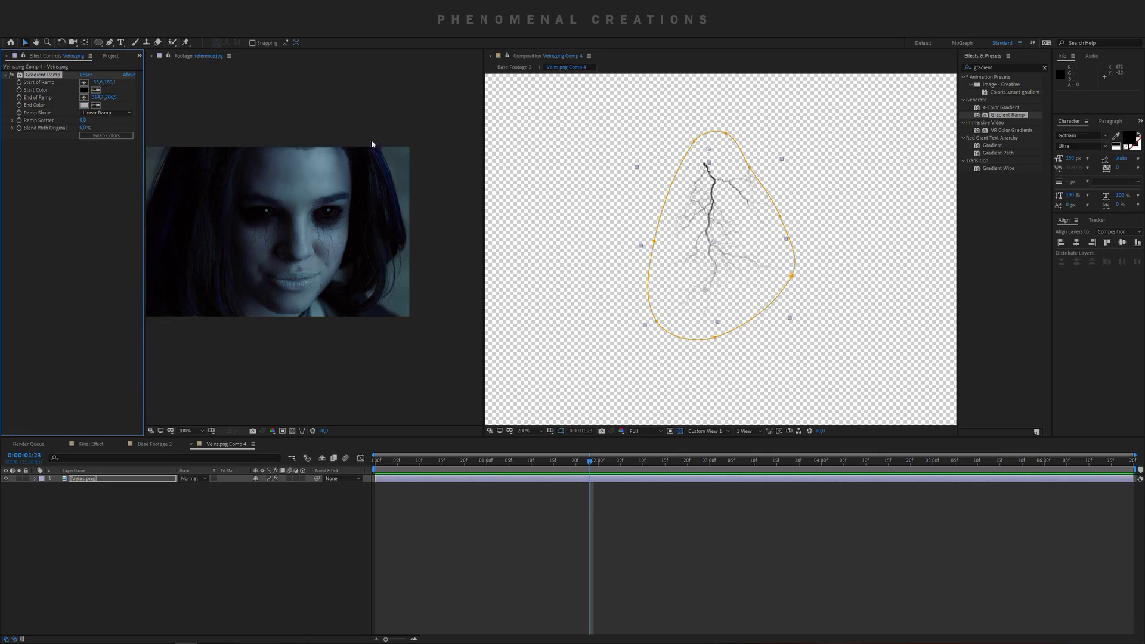
click(83, 106)
drag(60, 227, 36, 224)
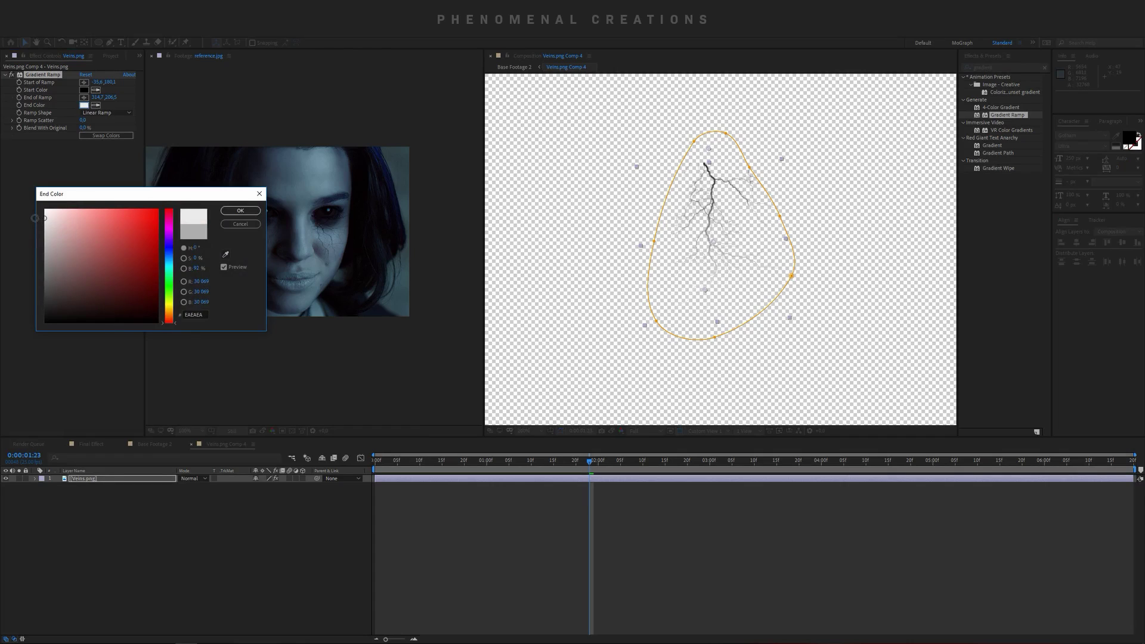
click(240, 211)
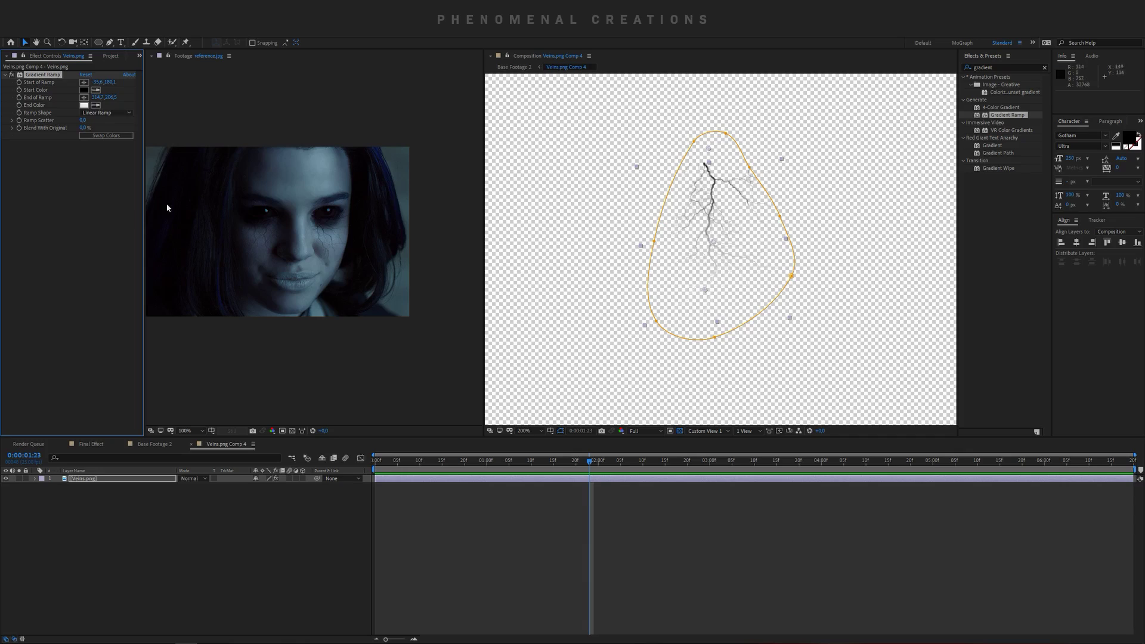
click(100, 478)
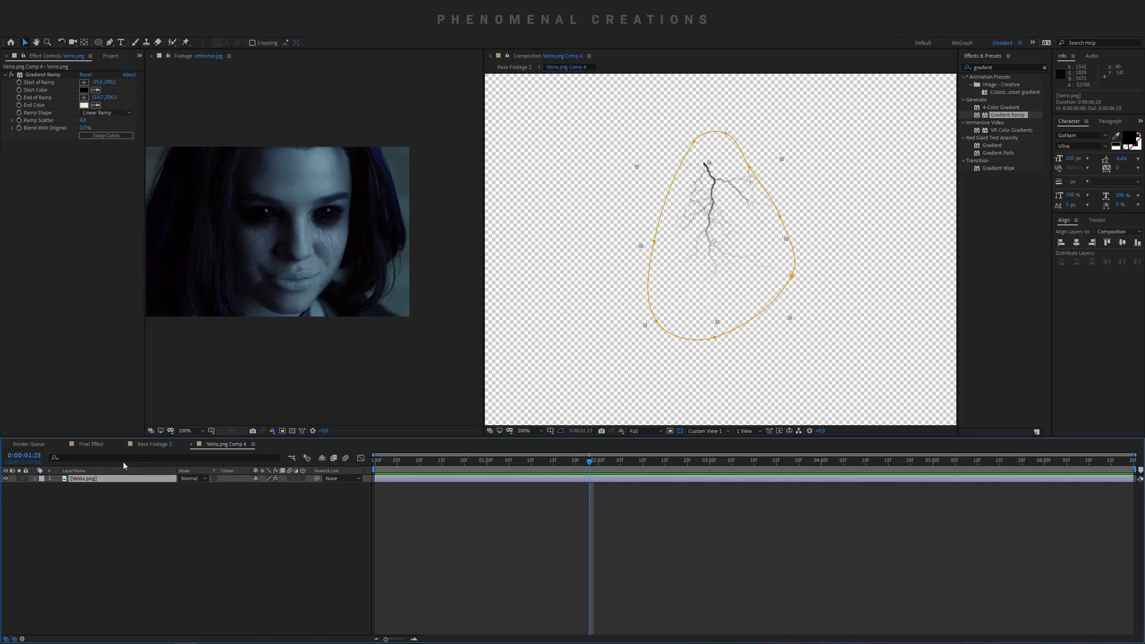
Step: Duplicate the veins layer, rotate the copy about 49.5° and scale it to 67%
key(ctrl+d)
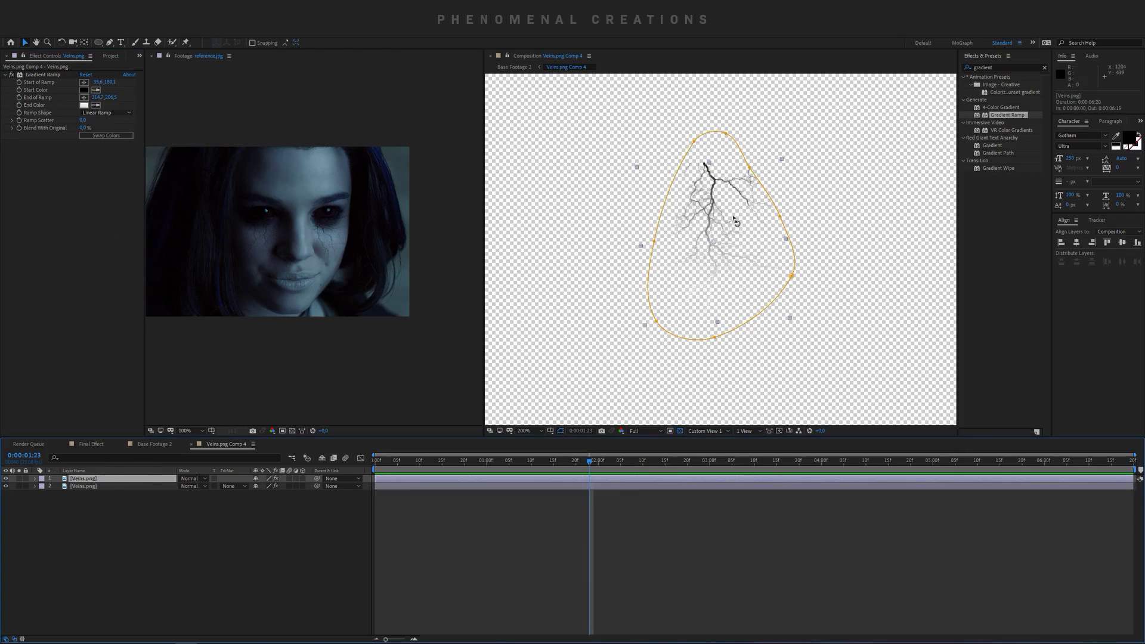
key(w)
drag(736, 222, 715, 233)
key(v)
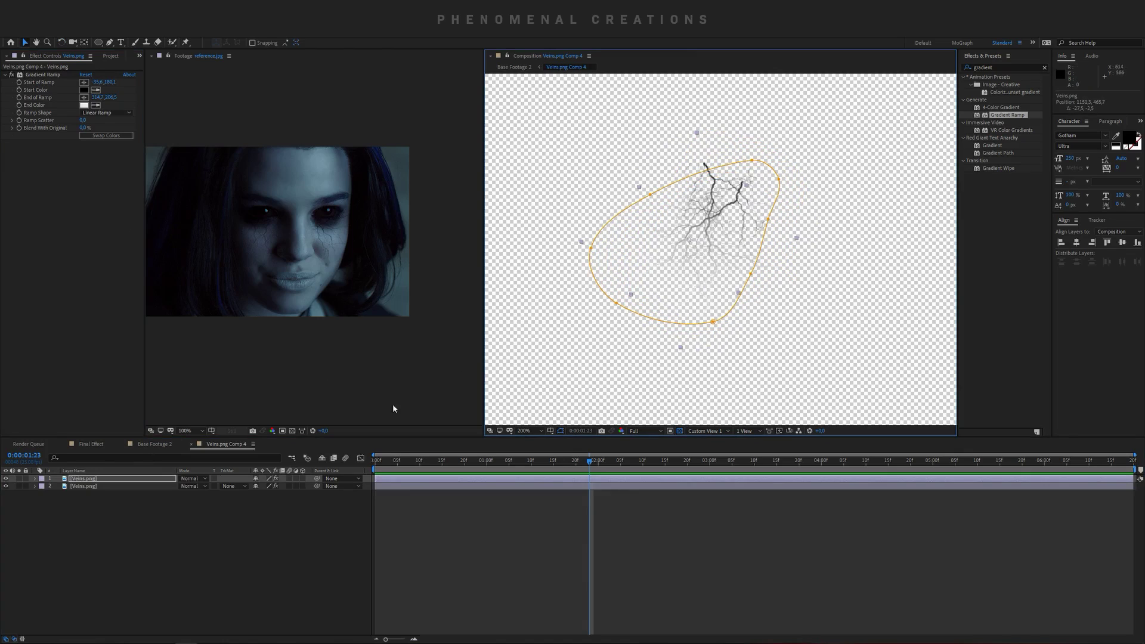
key(s)
drag(263, 486, 283, 486)
drag(730, 218, 720, 224)
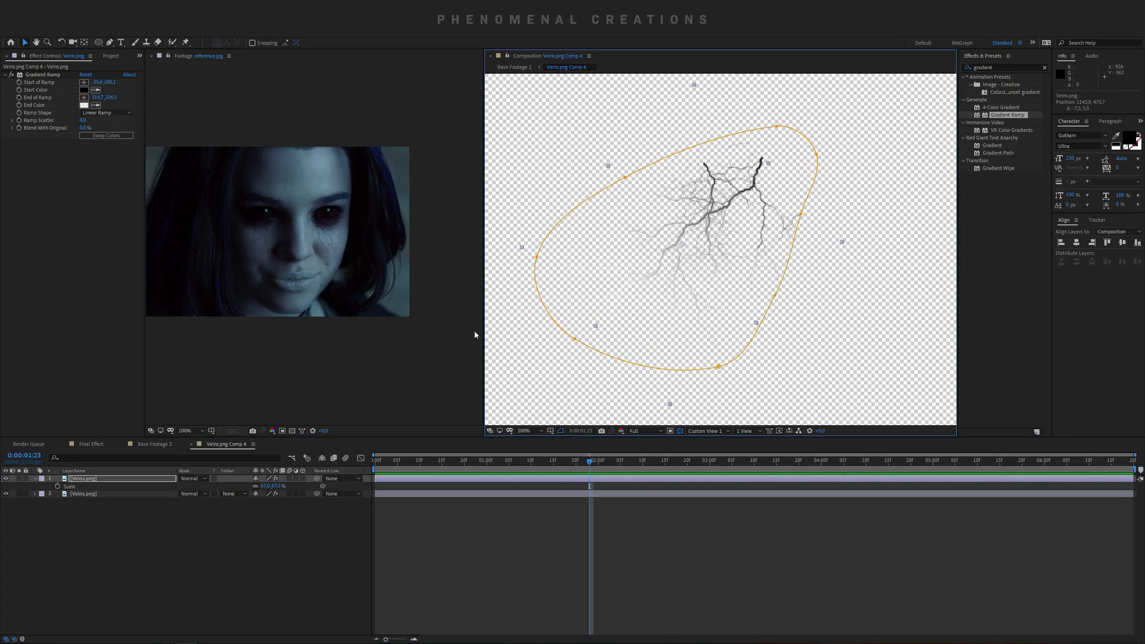
Step: Set the veins copy's opacity to 20% and return to Base Footage 2
key(t)
click(258, 486)
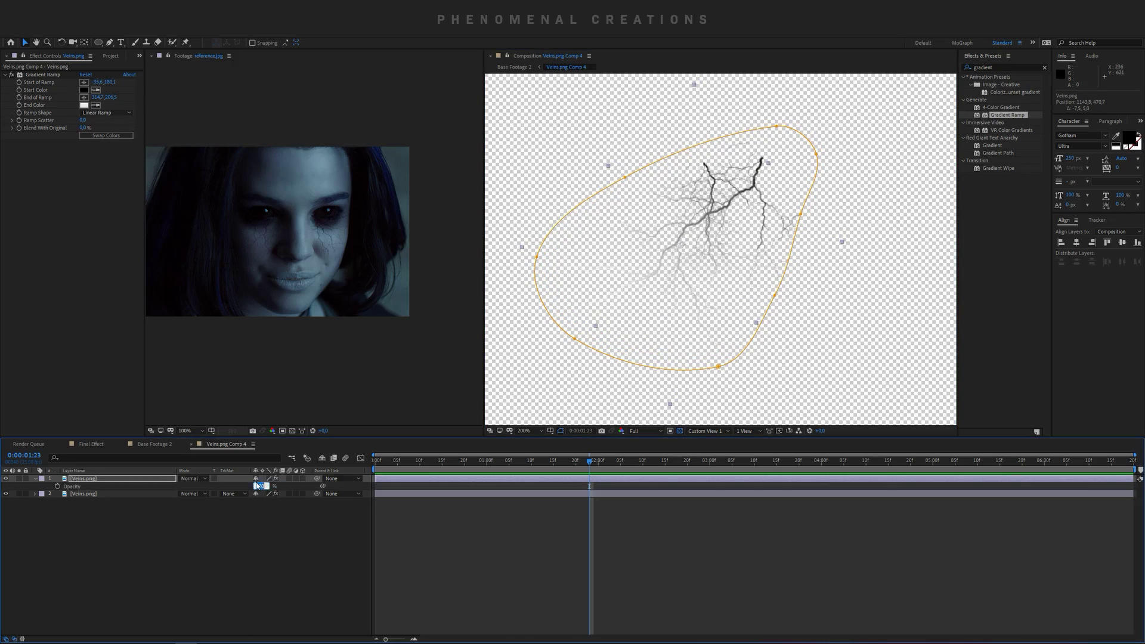
key(Return)
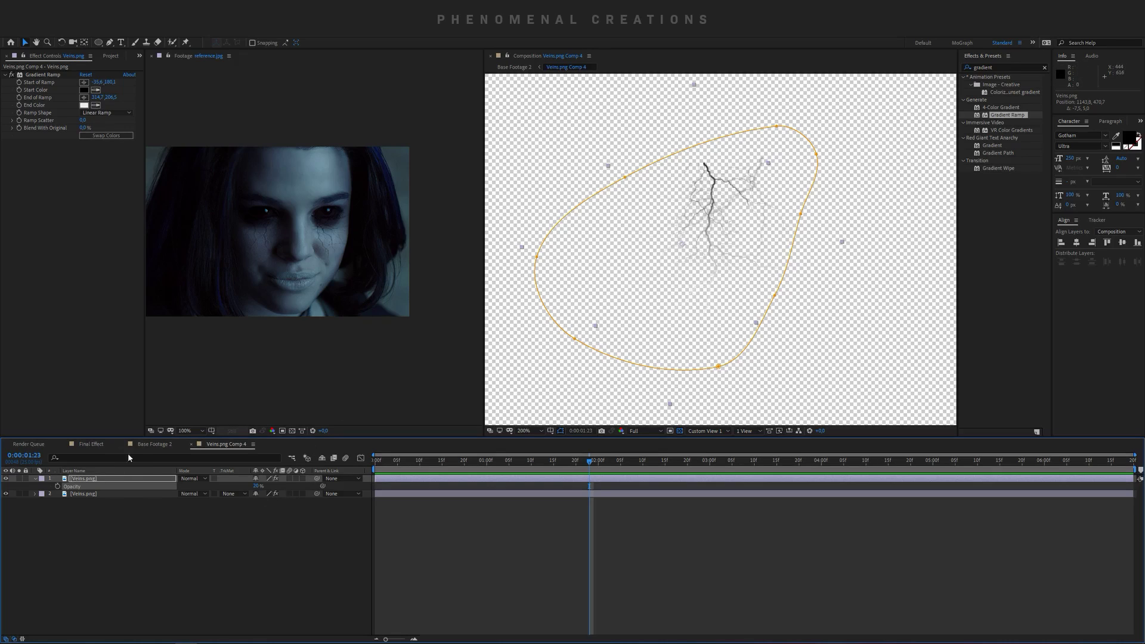
click(154, 444)
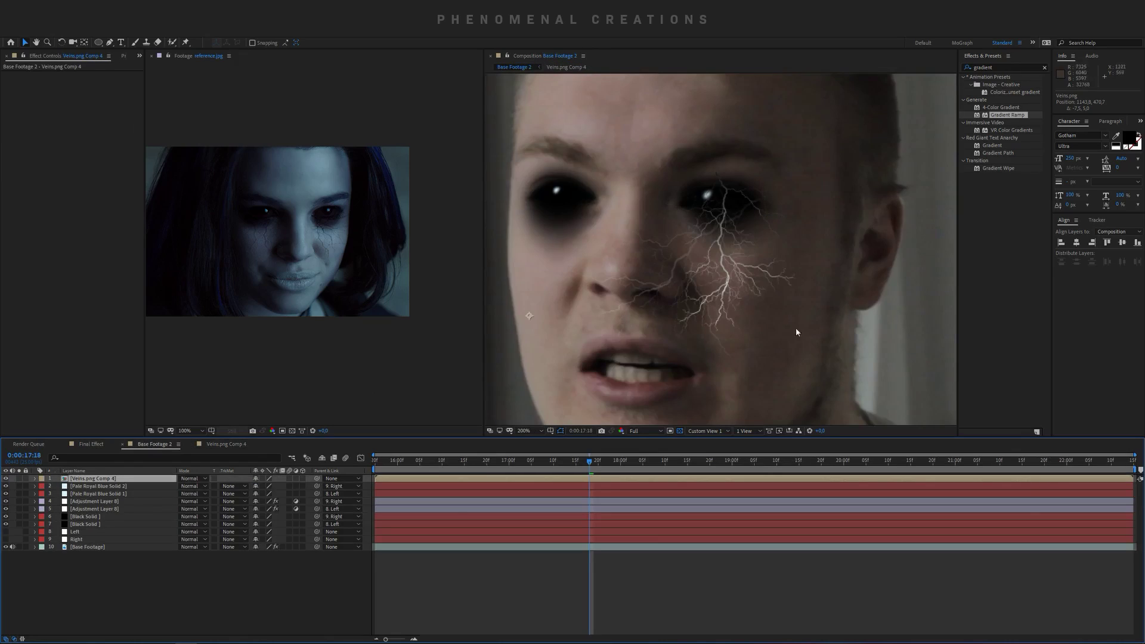
Step: In Veins.png Comp 4, add a white solid beneath the veins layer
click(226, 445)
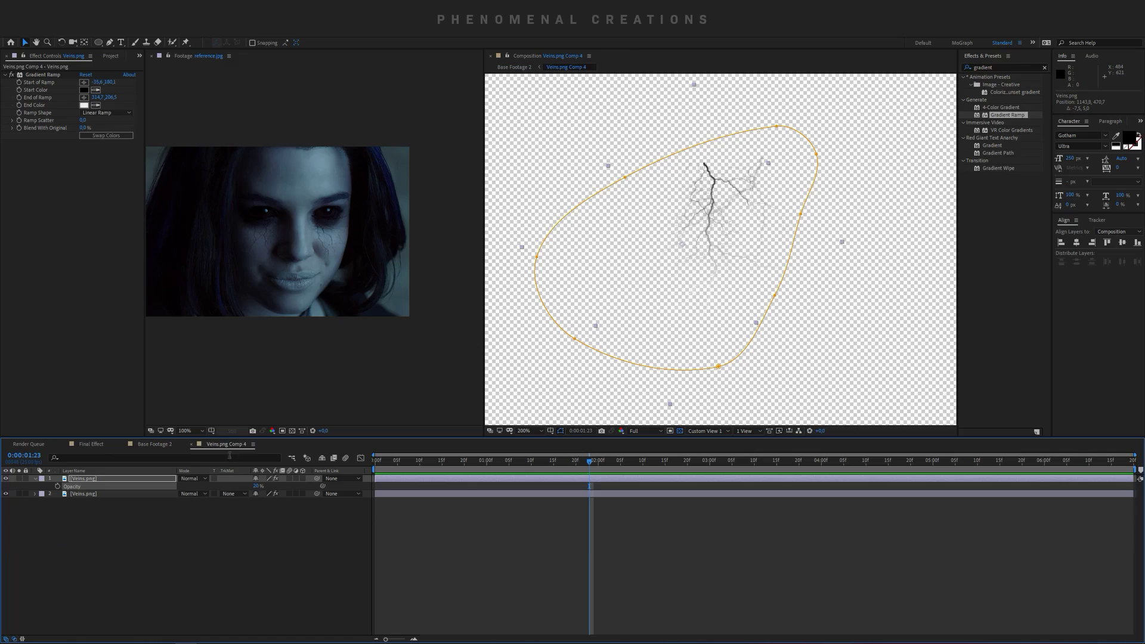
right_click(131, 528)
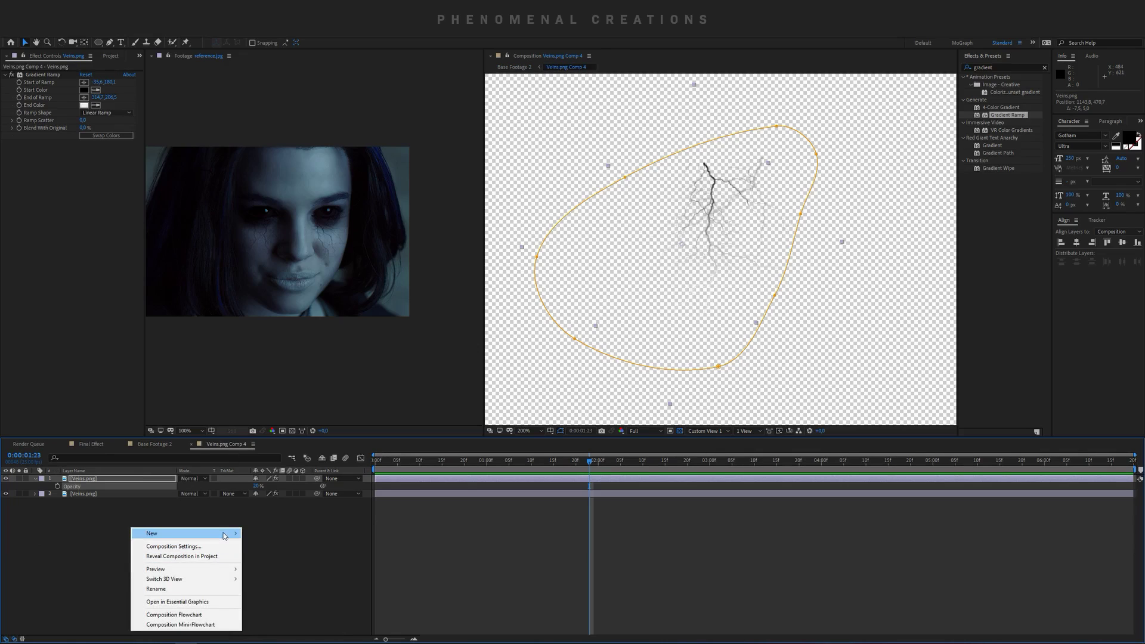
mouse_move(226, 534)
click(275, 557)
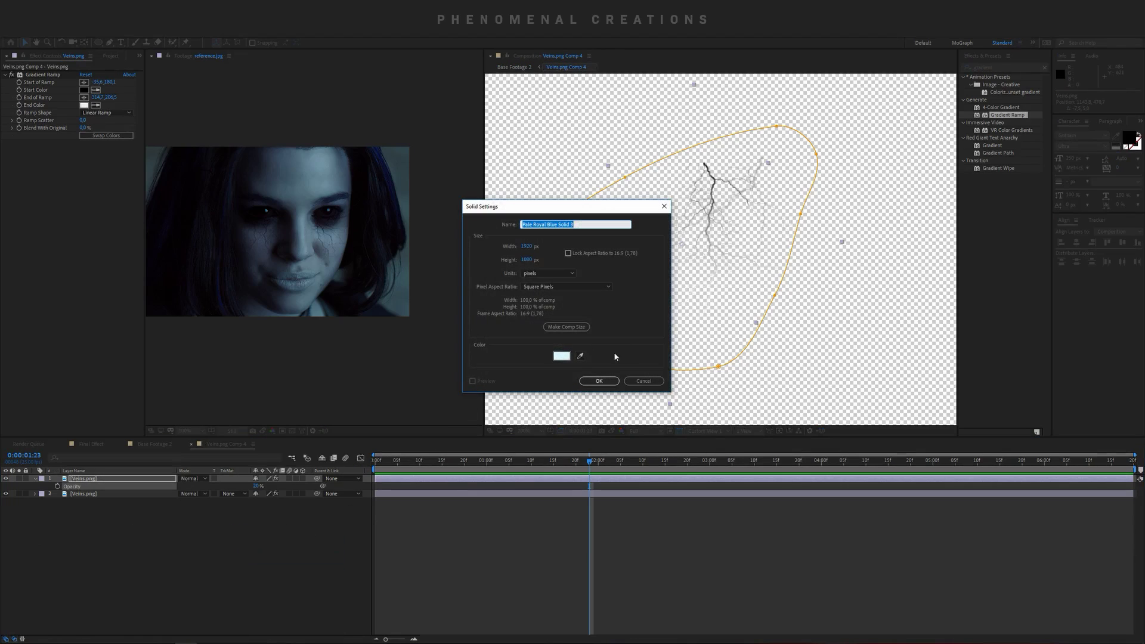
click(562, 356)
drag(63, 210, 32, 210)
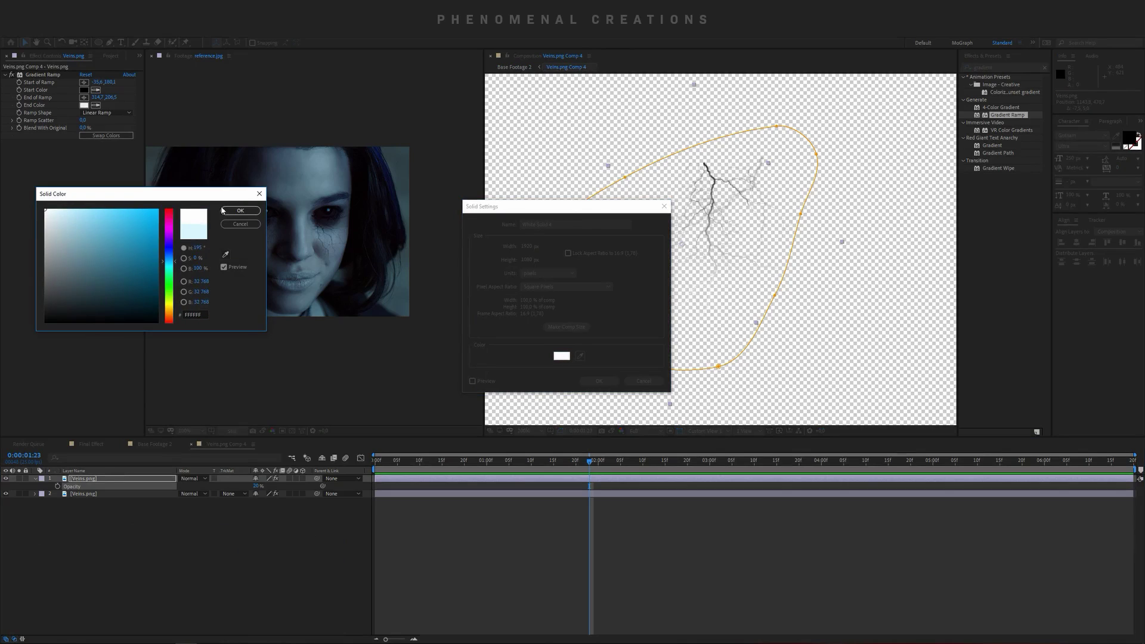
click(240, 211)
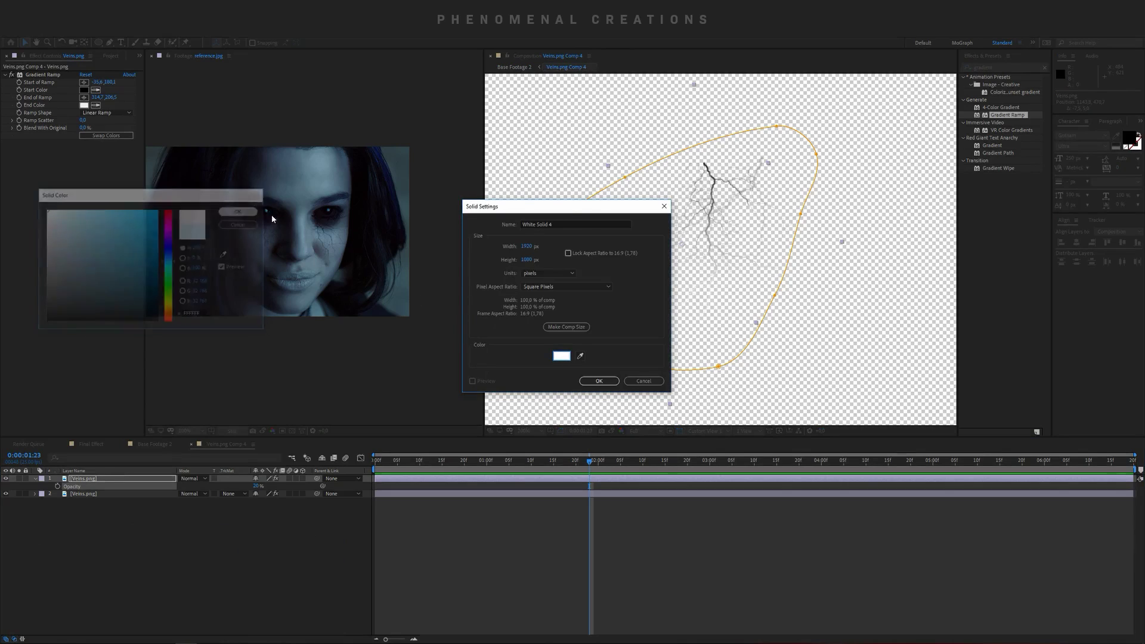
click(599, 380)
drag(167, 479, 161, 519)
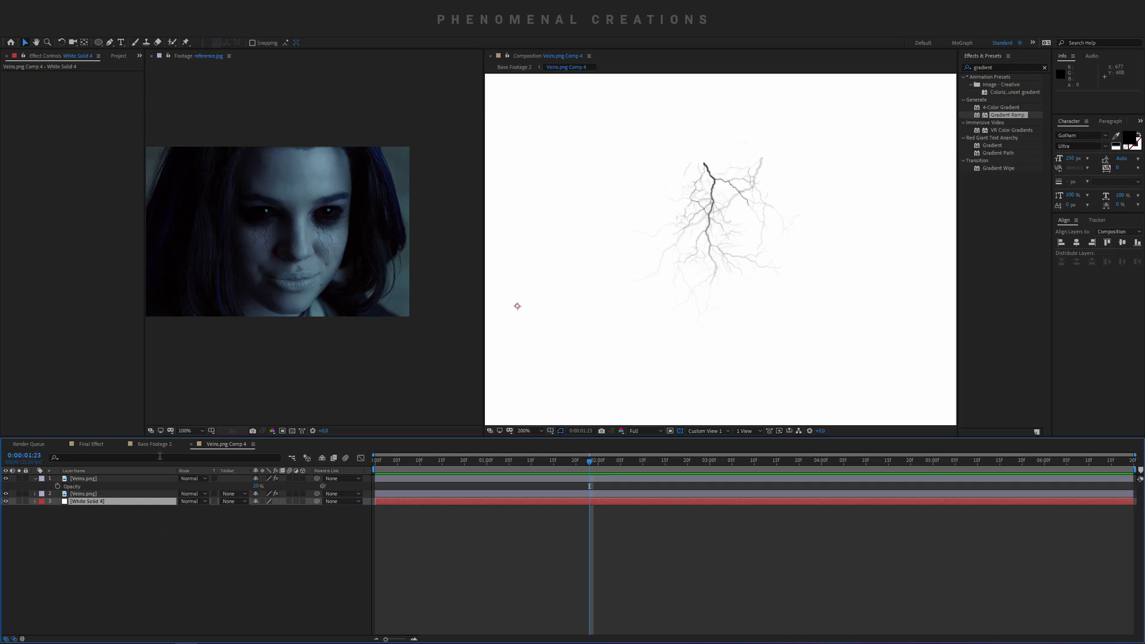
Step: In Base Footage 2, set the veins comp to Multiply, scale it to 129% and position it on the cheek
click(162, 444)
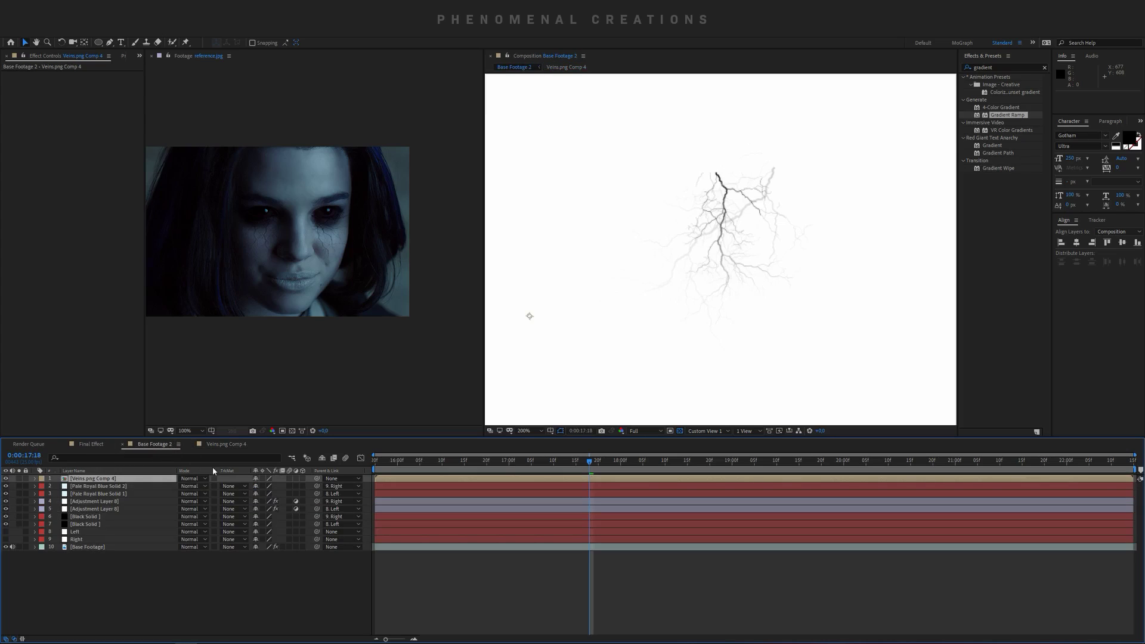
click(199, 479)
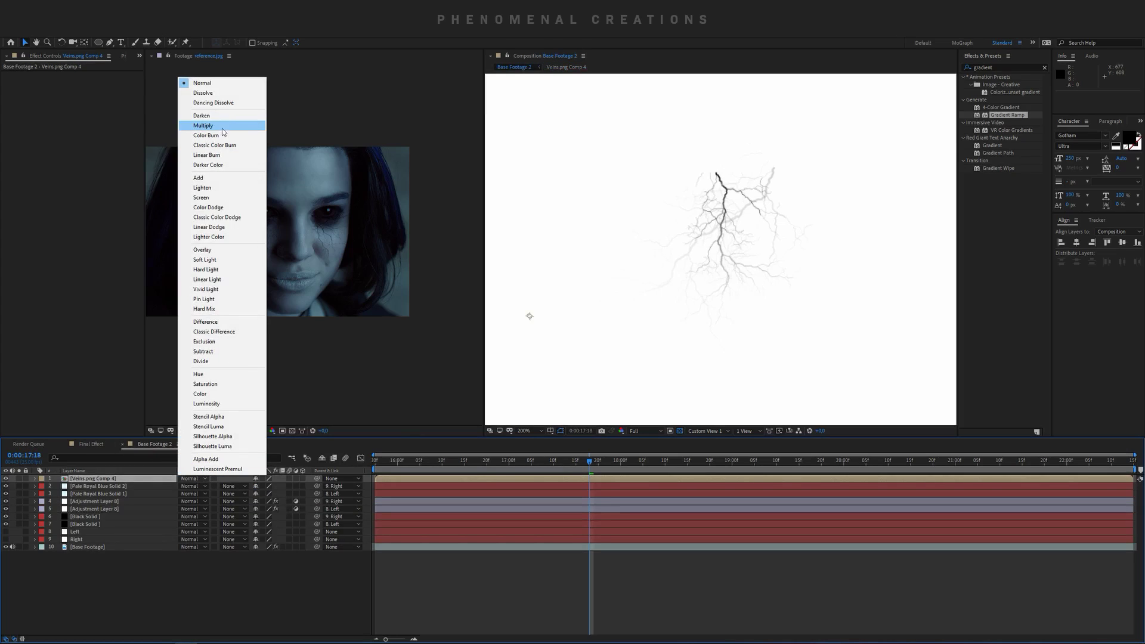
click(204, 125)
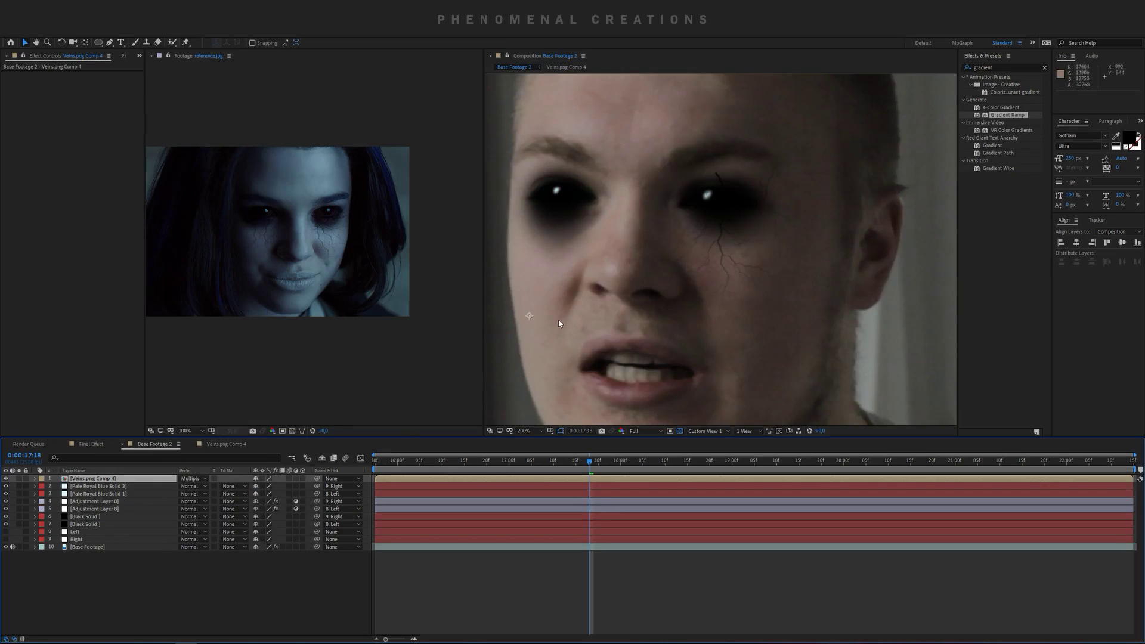
key(y)
drag(531, 317, 702, 268)
key(v)
key(s)
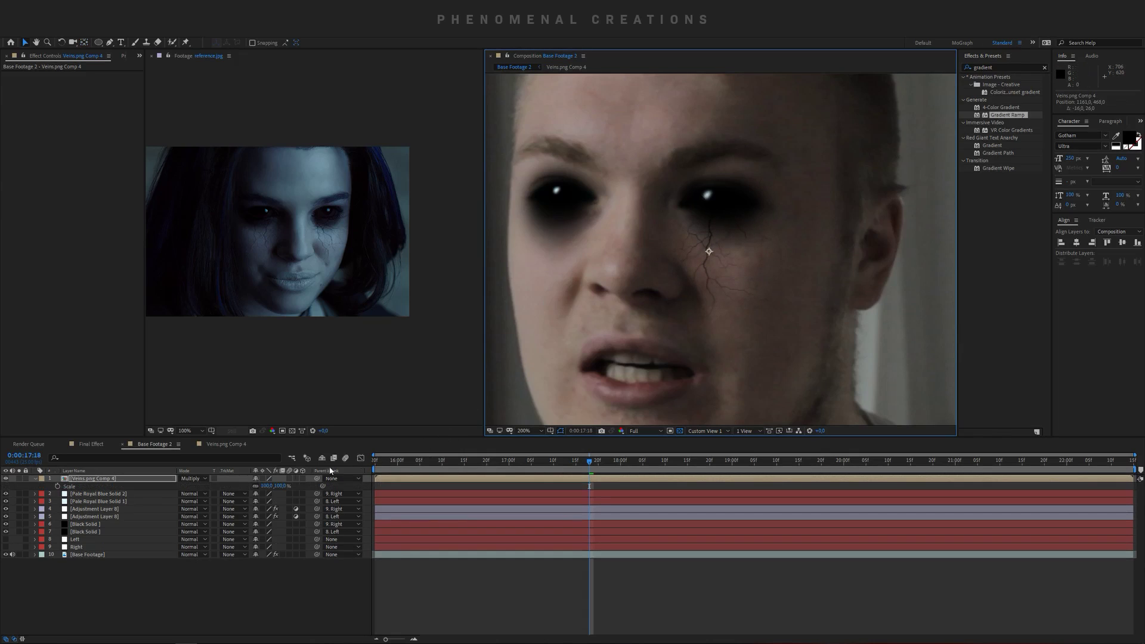
drag(275, 487, 293, 486)
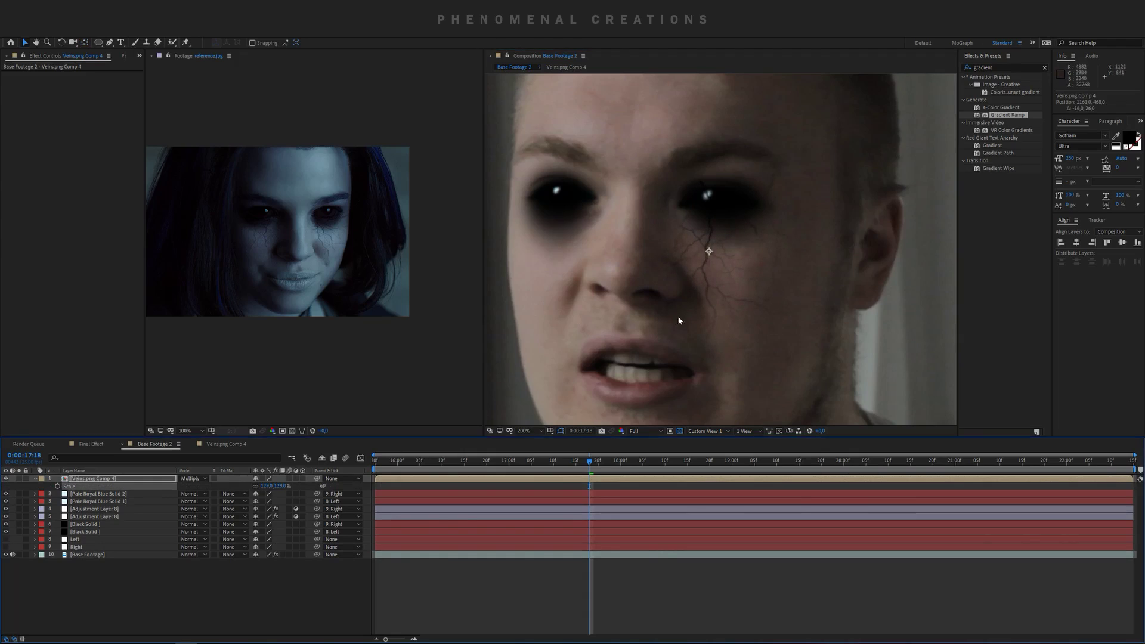
mouse_move(714, 291)
mouse_down()
mouse_move(726, 305)
mouse_move(761, 298)
mouse_move(732, 300)
mouse_up()
Step: Rotate the veins, parent them to 8. Left, and preview them following the face
key(w)
key(v)
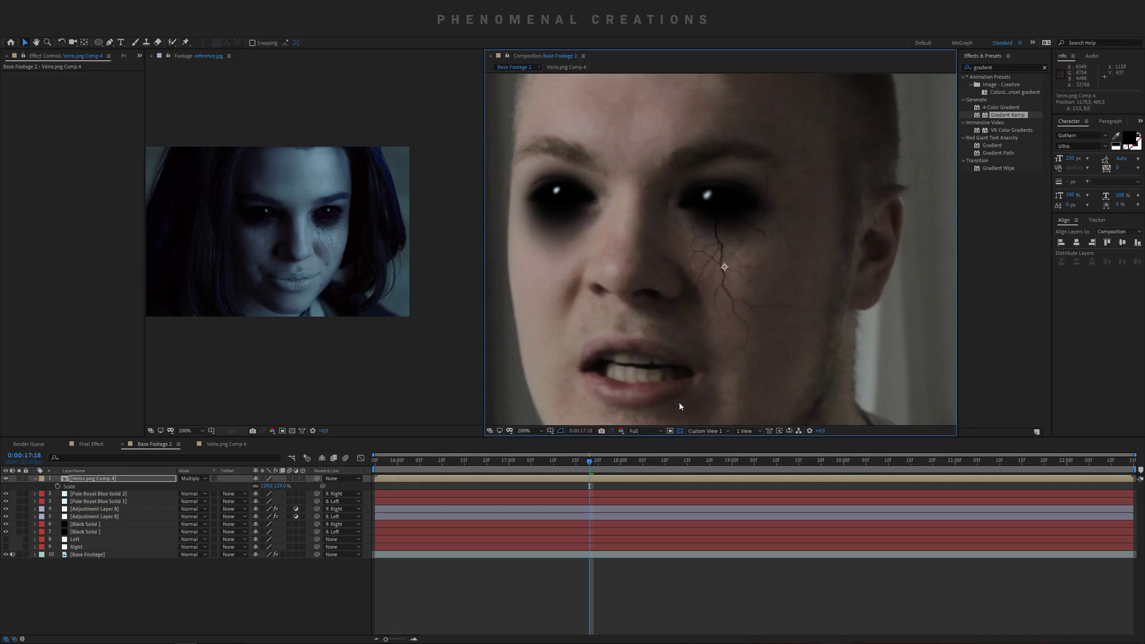
click(345, 478)
click(351, 570)
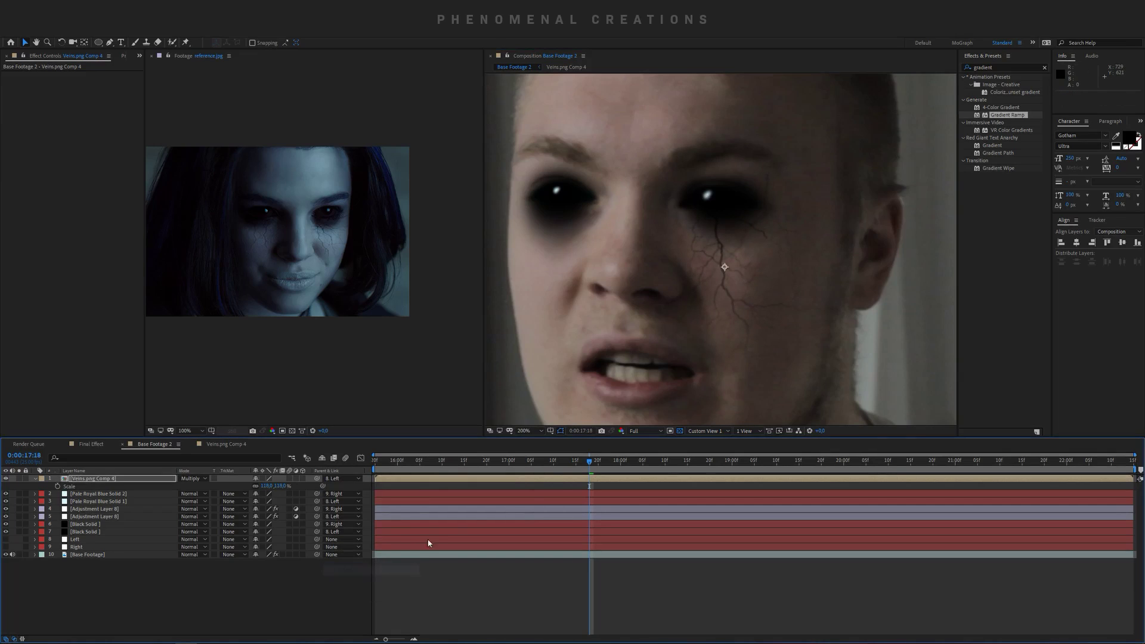
key(space)
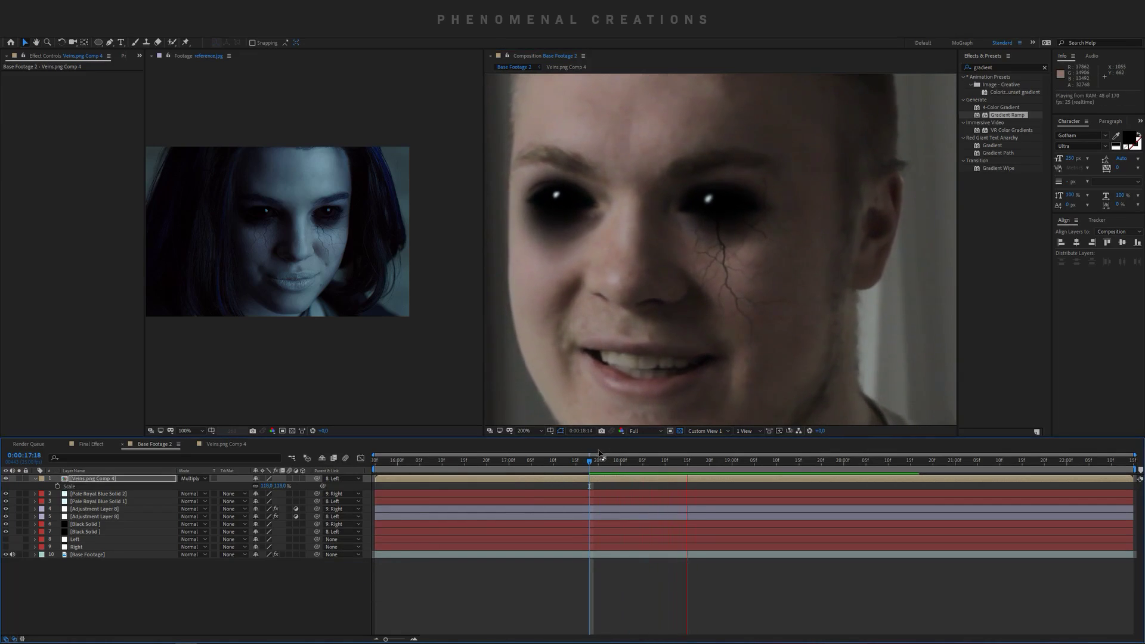
key(space)
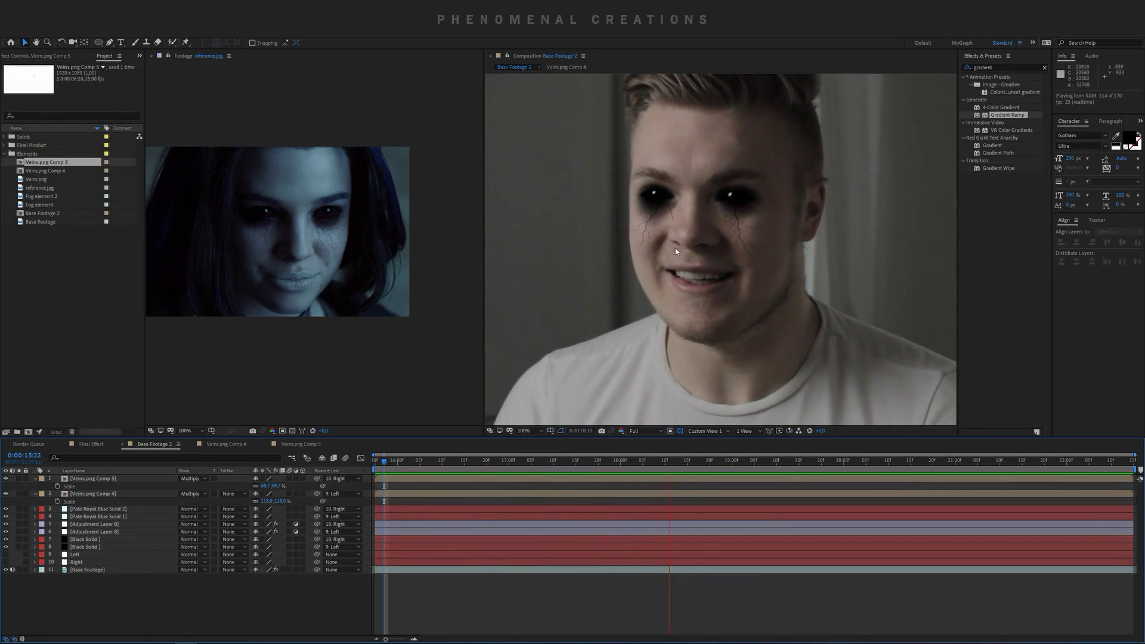
Step: Stop the preview, check frame 16:06, select Veins.png Comp 4, and return to 15:20
key(space)
drag(403, 465, 424, 465)
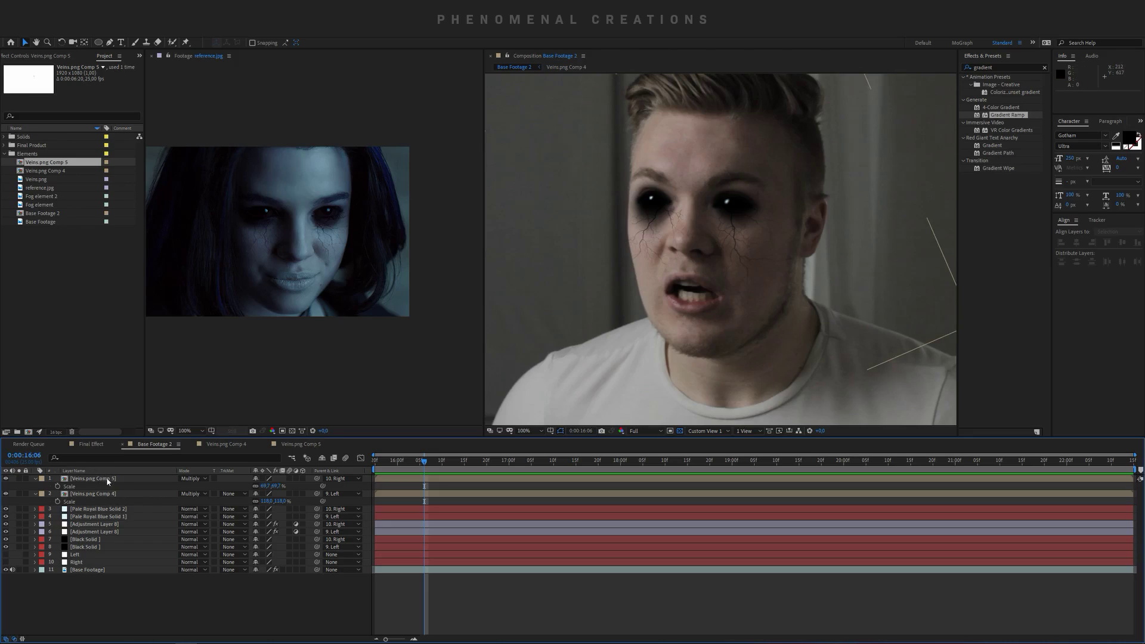
click(109, 496)
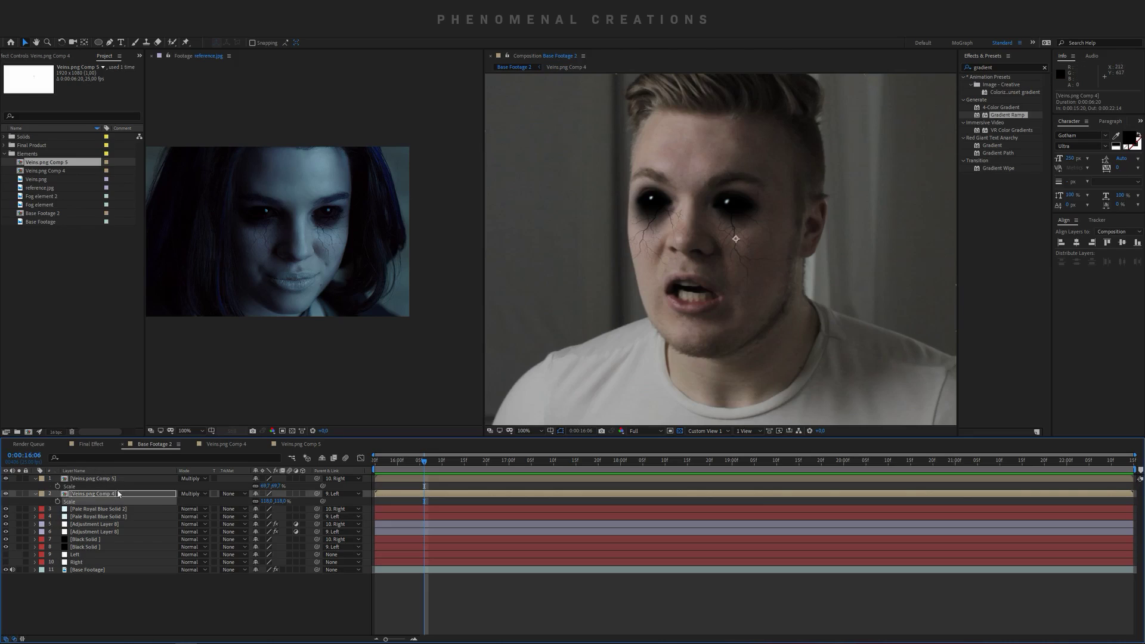
click(378, 461)
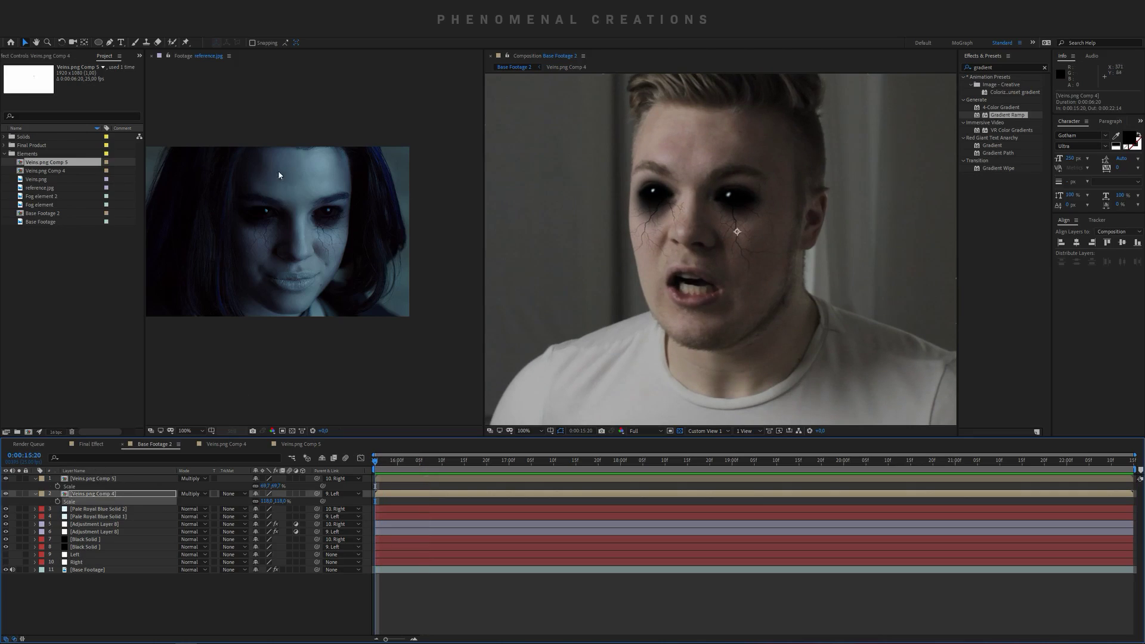
Step: Draw a closed pen mask around the right-hand eye on Veins.png Comp 4
key(g)
click(717, 189)
click(734, 184)
click(758, 187)
click(759, 202)
click(737, 210)
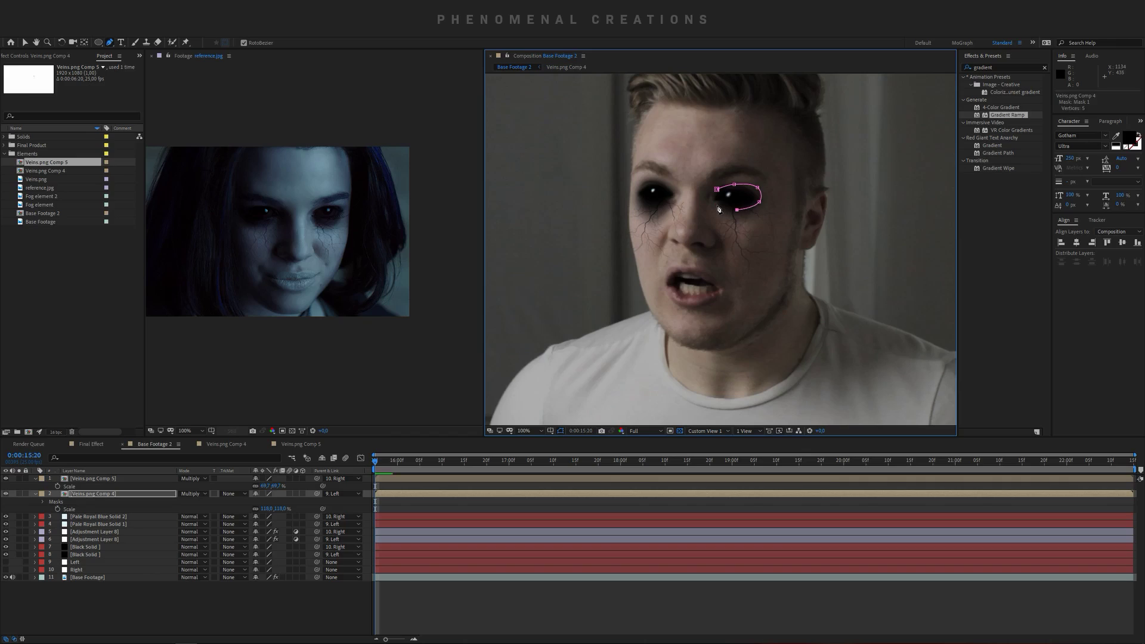
click(717, 200)
click(708, 195)
click(718, 189)
Step: Keyframe the mask's expansion out to 16:04 and feather its edge to 81 pixels
key(m)
key(m)
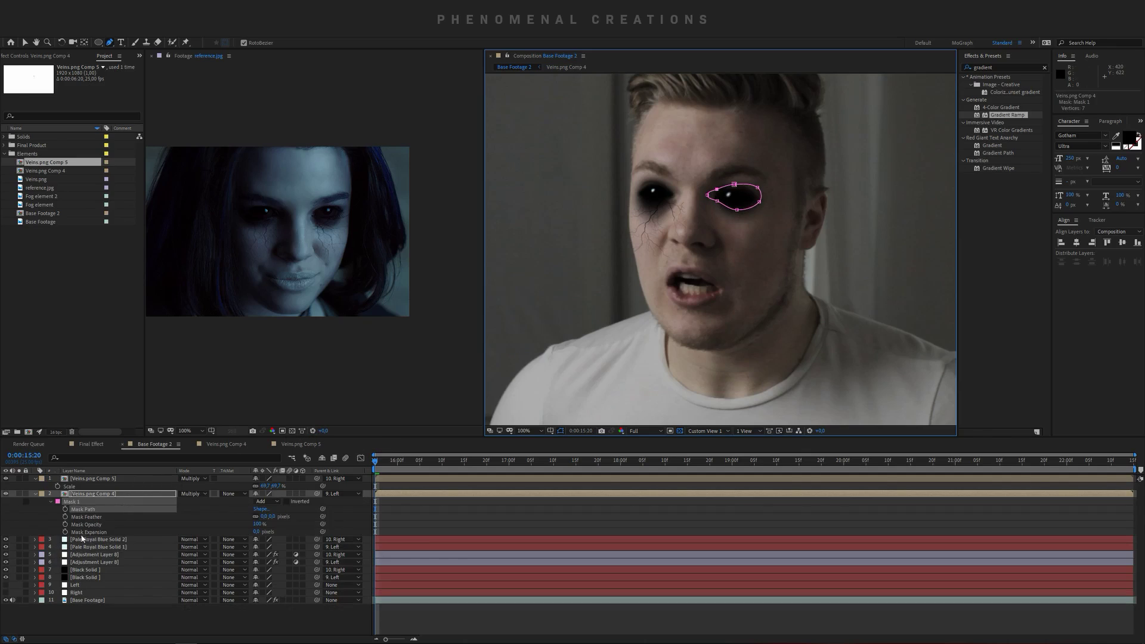
click(65, 532)
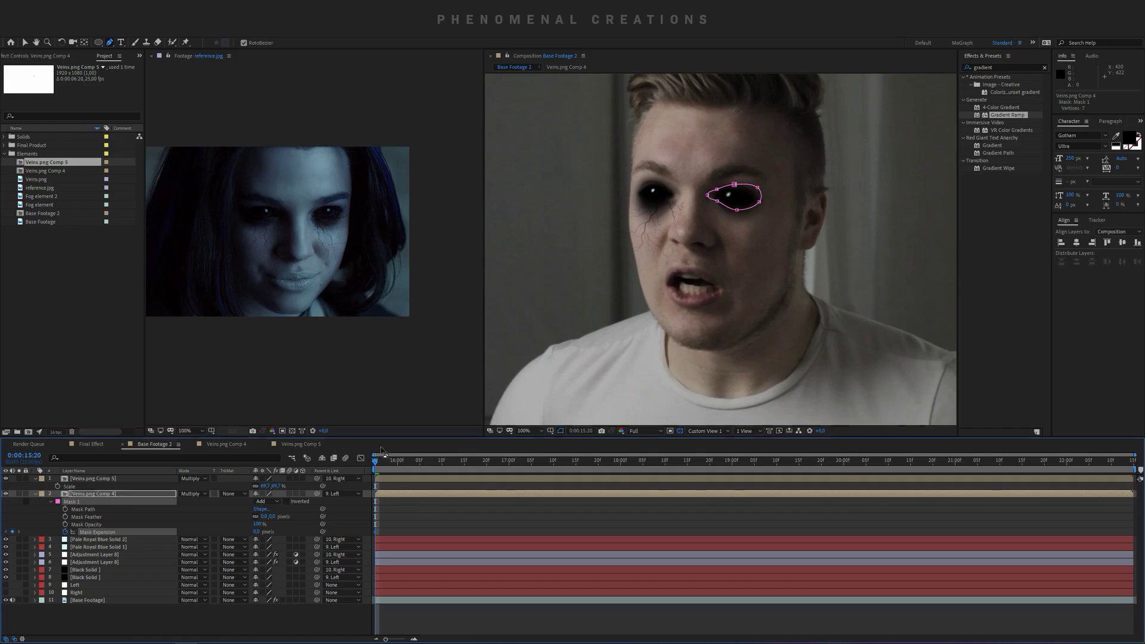
drag(399, 463, 416, 463)
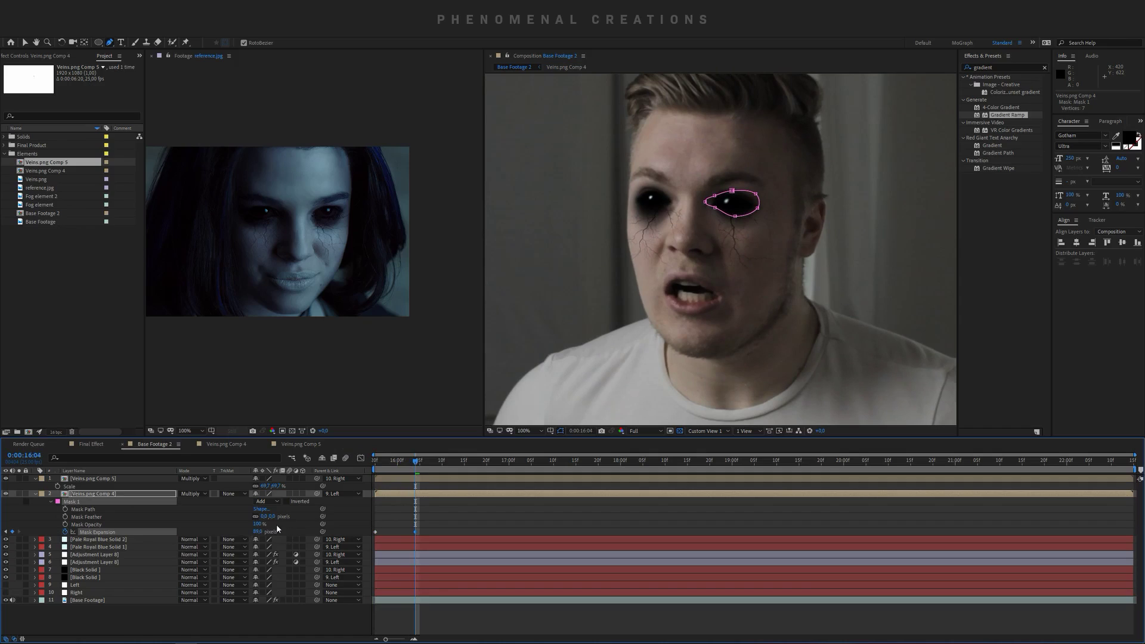
drag(264, 517, 269, 517)
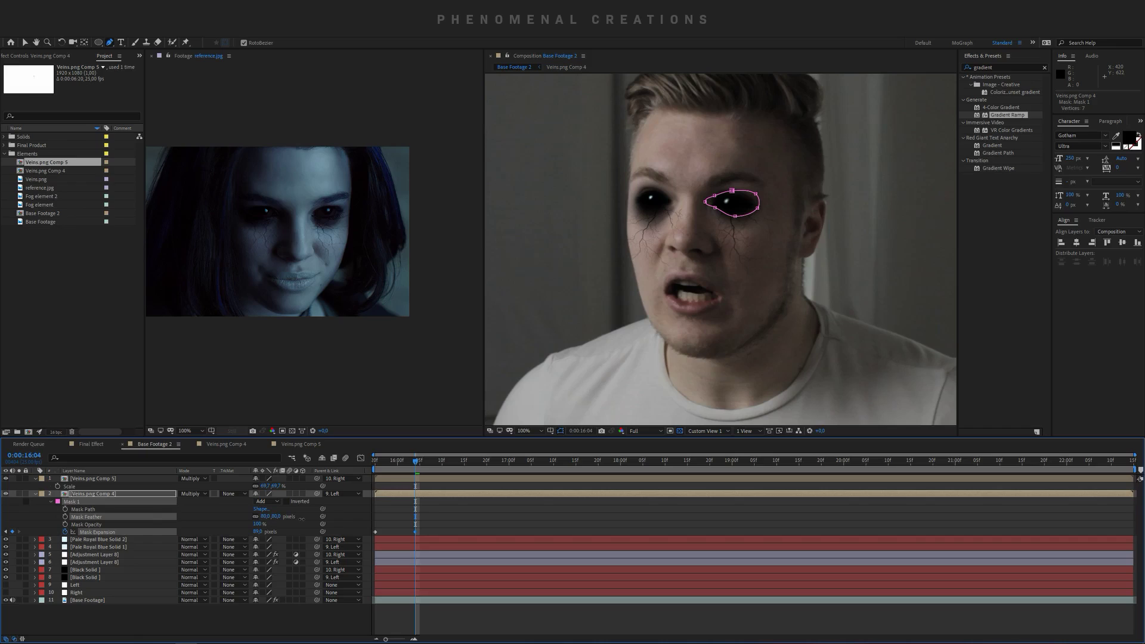
drag(270, 517, 310, 508)
Step: Preview the veins growing, retime the later expansion keyframe, replay, and collapse the layer
key(space)
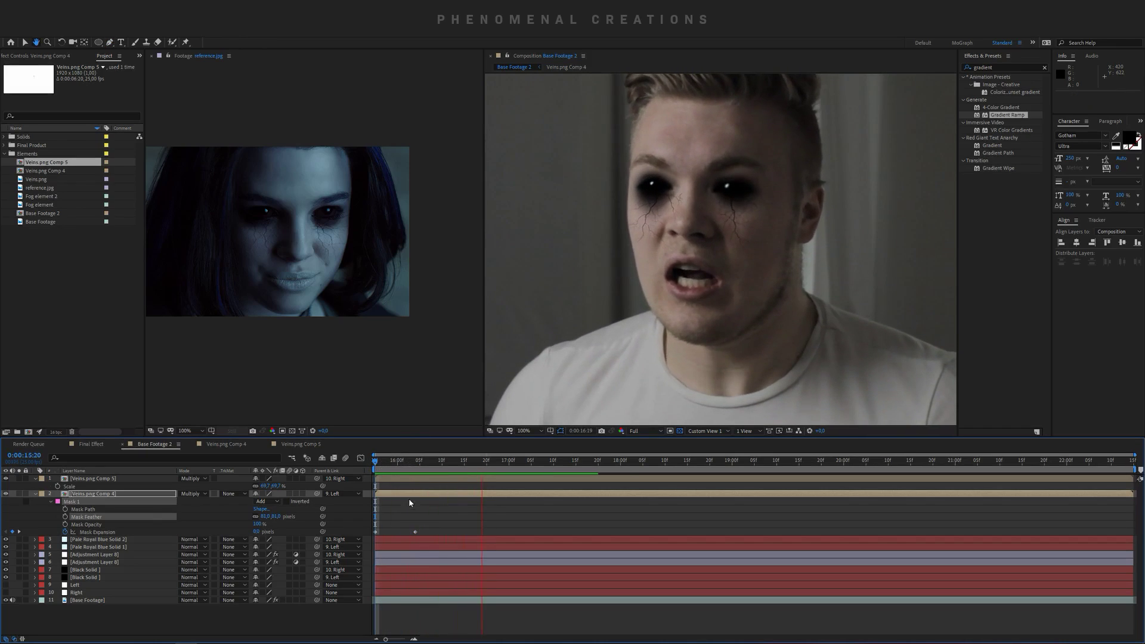
key(space)
drag(417, 531, 433, 531)
click(402, 462)
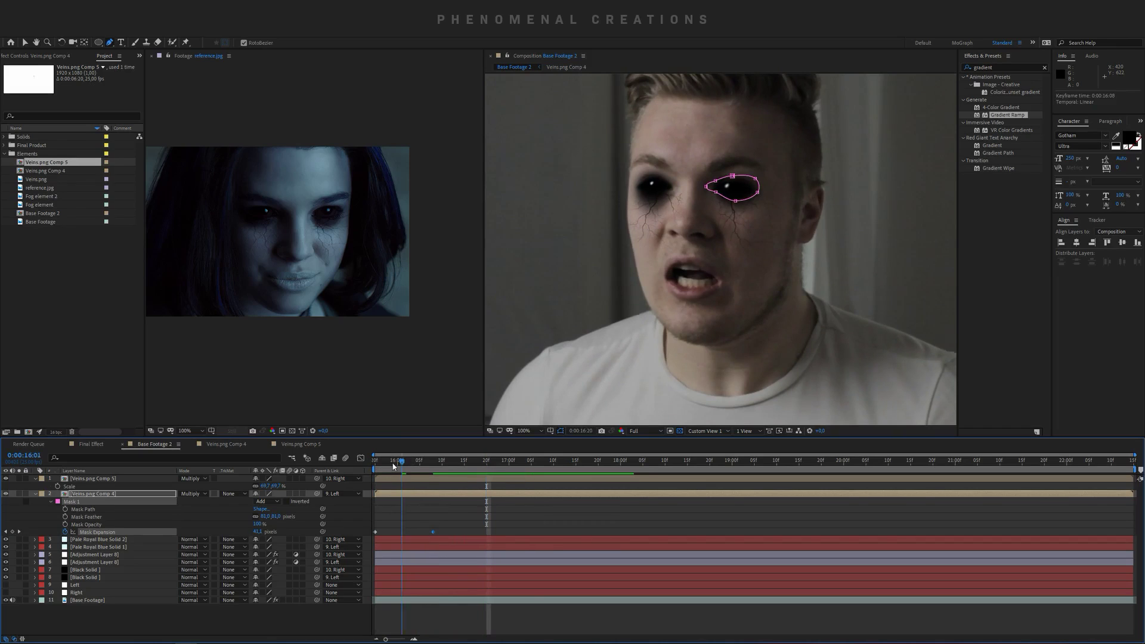
key(space)
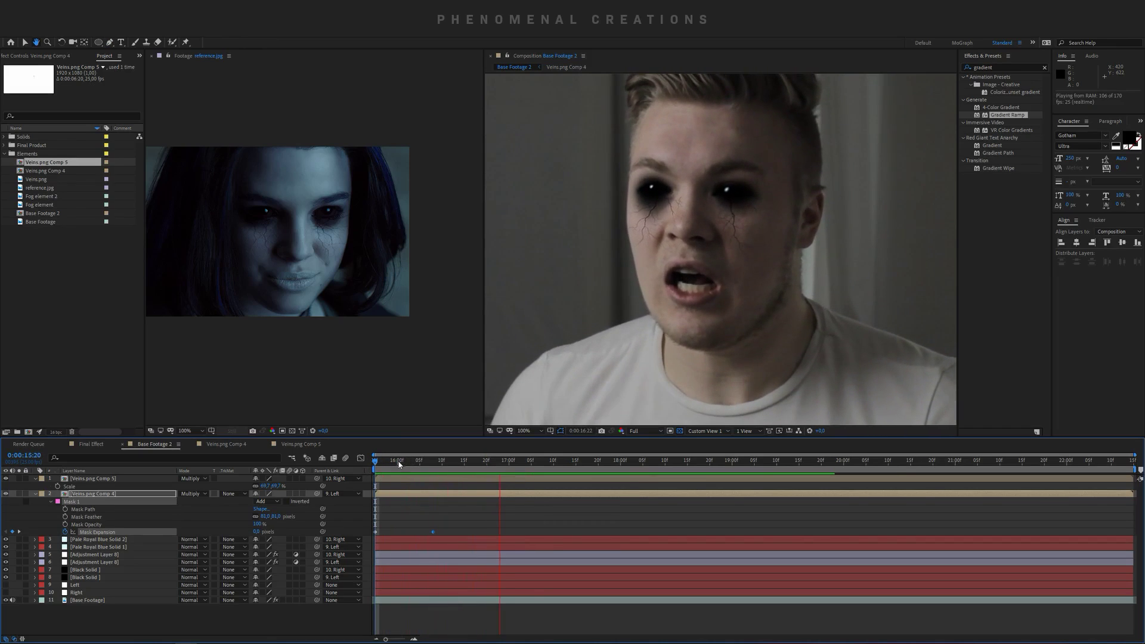
key(space)
key(space)
key(space)
key(space)
key(space)
key(g)
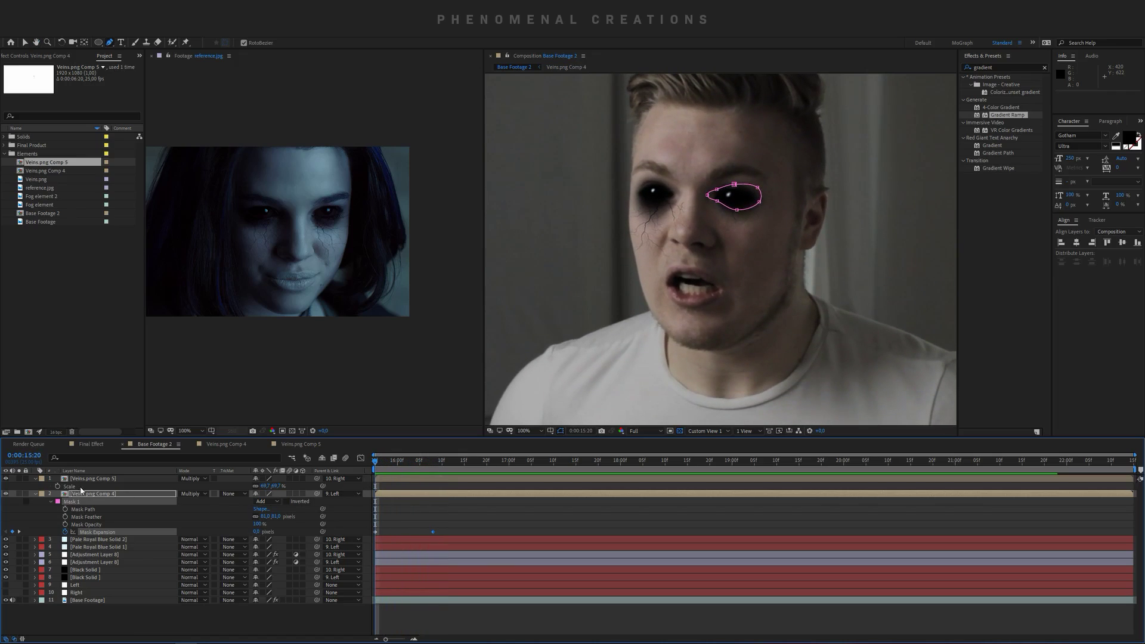
click(46, 494)
Step: Select Veins.png Comp 5 and draw a closed mask around the left-hand eye
click(108, 479)
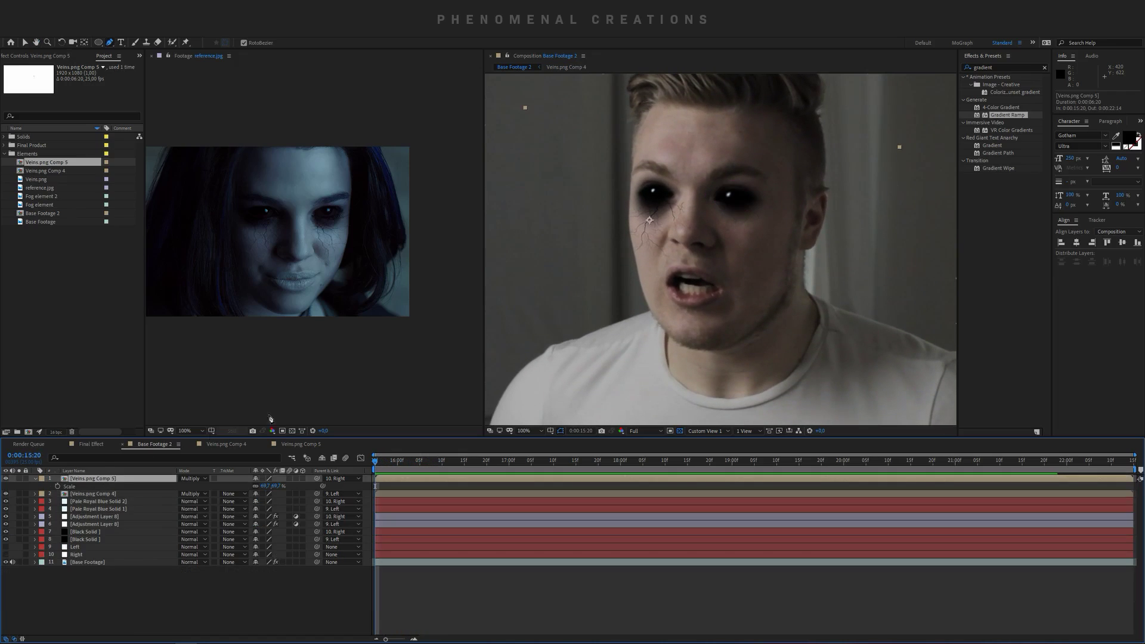
click(639, 184)
click(658, 178)
click(672, 189)
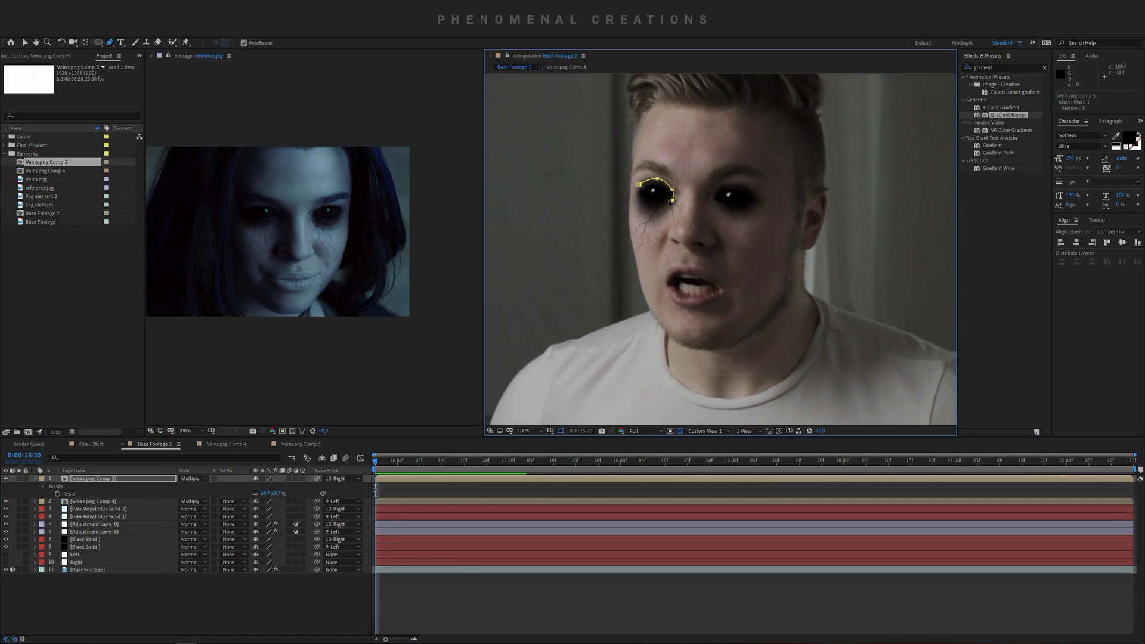
click(672, 200)
click(650, 204)
click(636, 194)
click(639, 185)
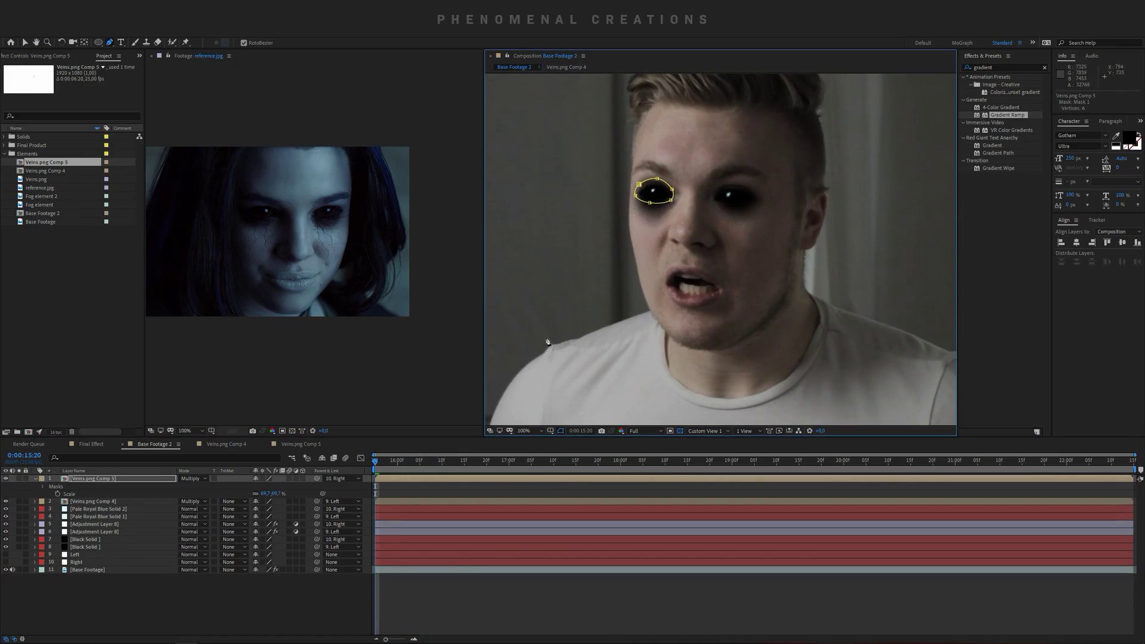
Step: Keyframe the left-eye mask's expansion and feather its edge to 48 pixels
key(m)
key(m)
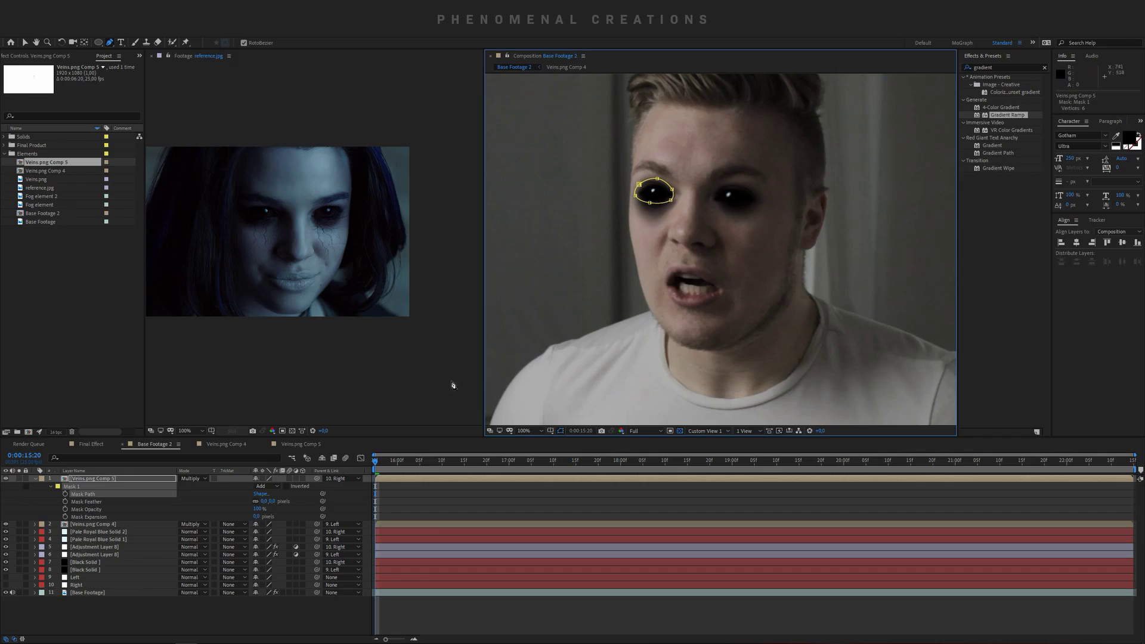
click(65, 517)
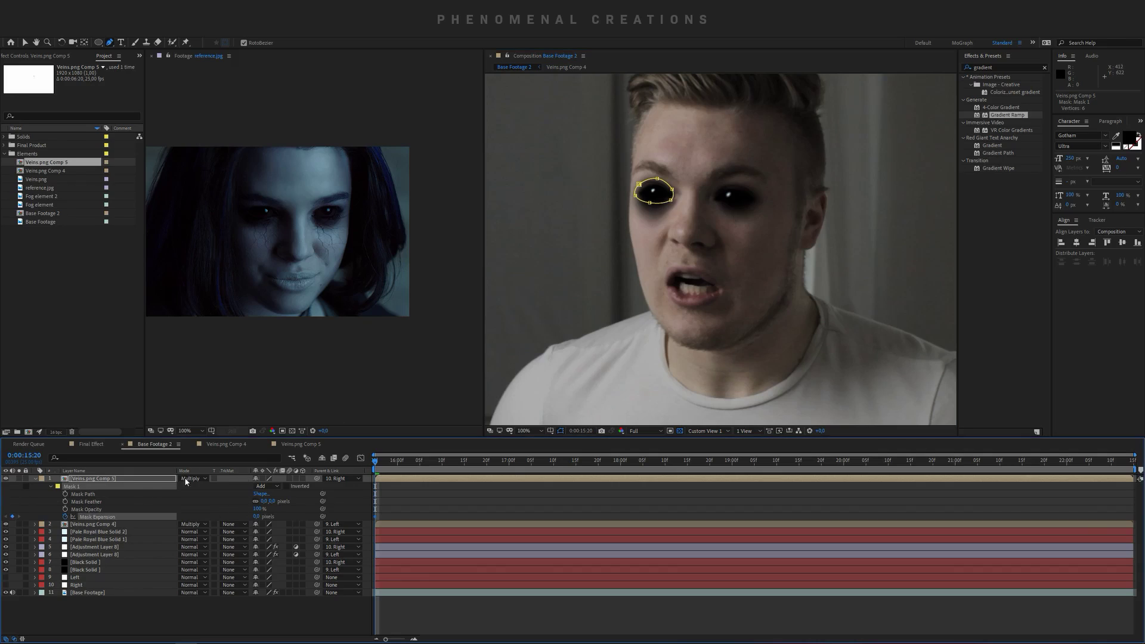
key(space)
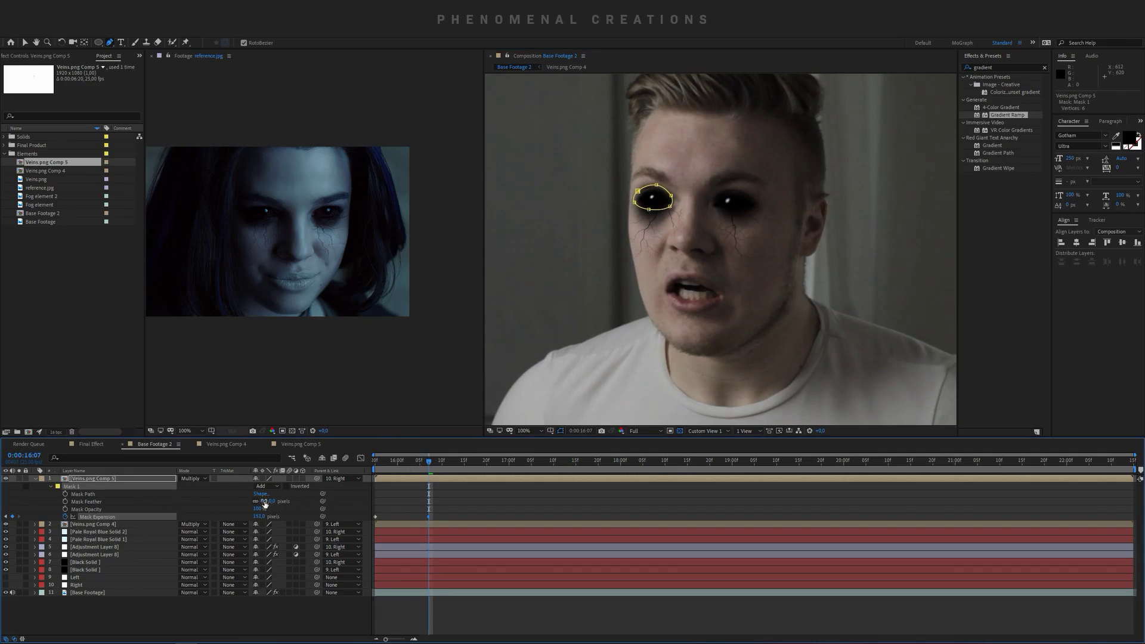
drag(265, 504, 299, 501)
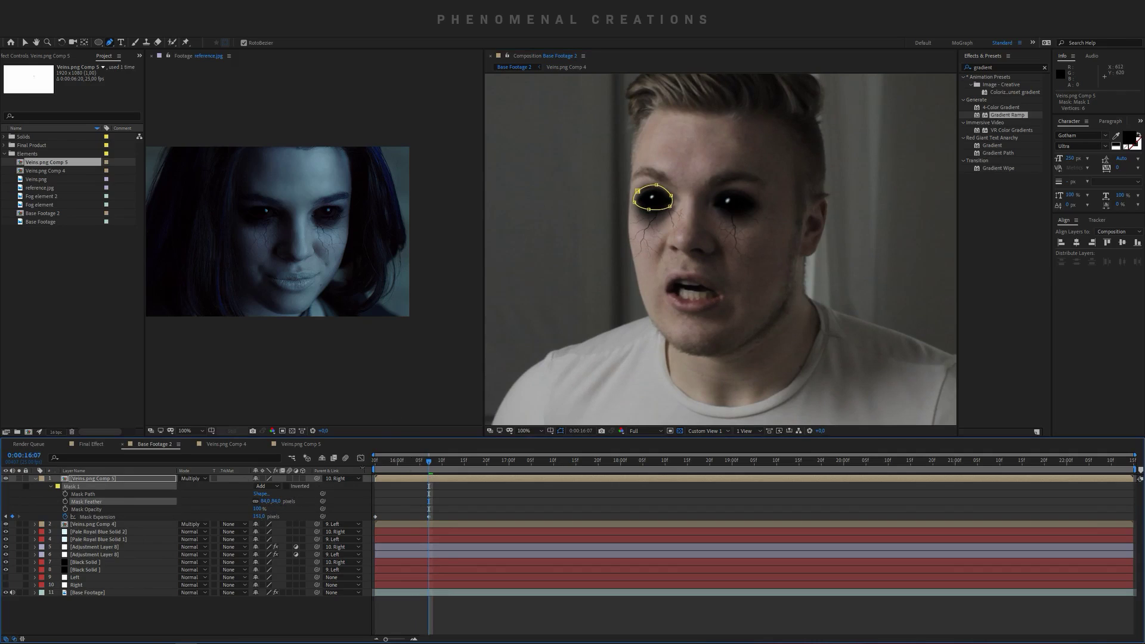
Step: Preview the shot from the start and collapse the veins layer's mask properties
key(Home)
key(space)
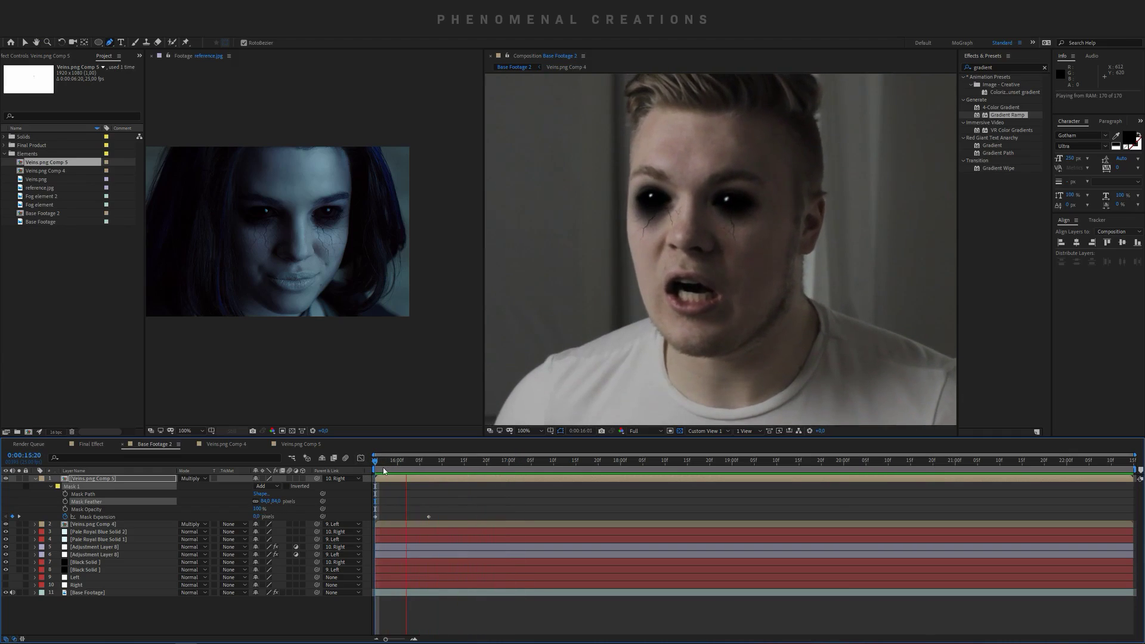
click(98, 495)
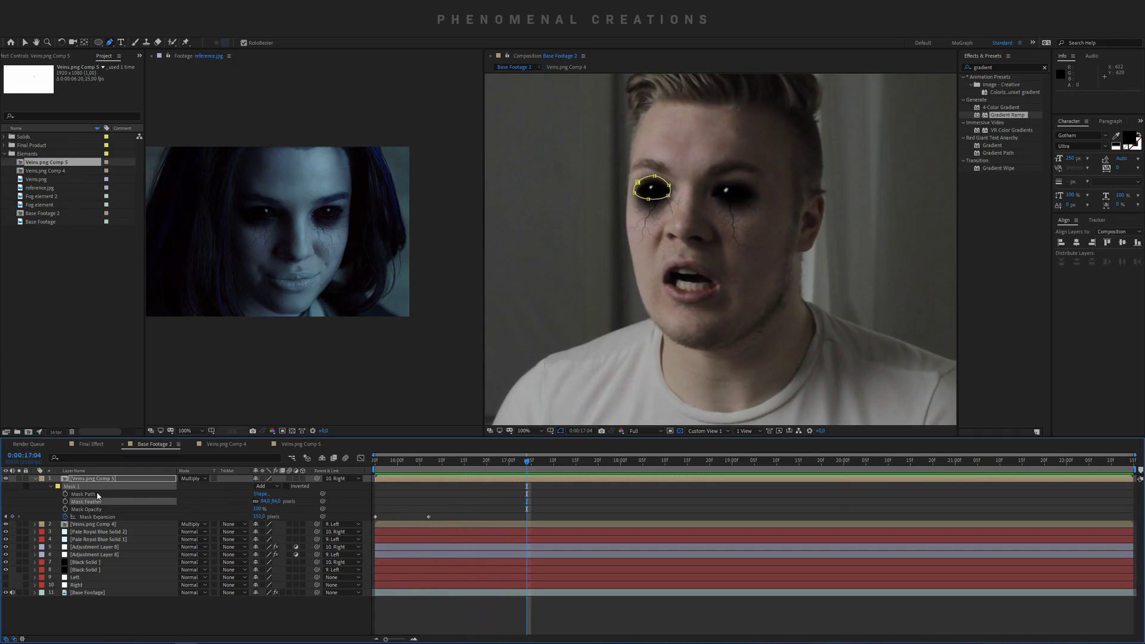
click(34, 479)
key(space)
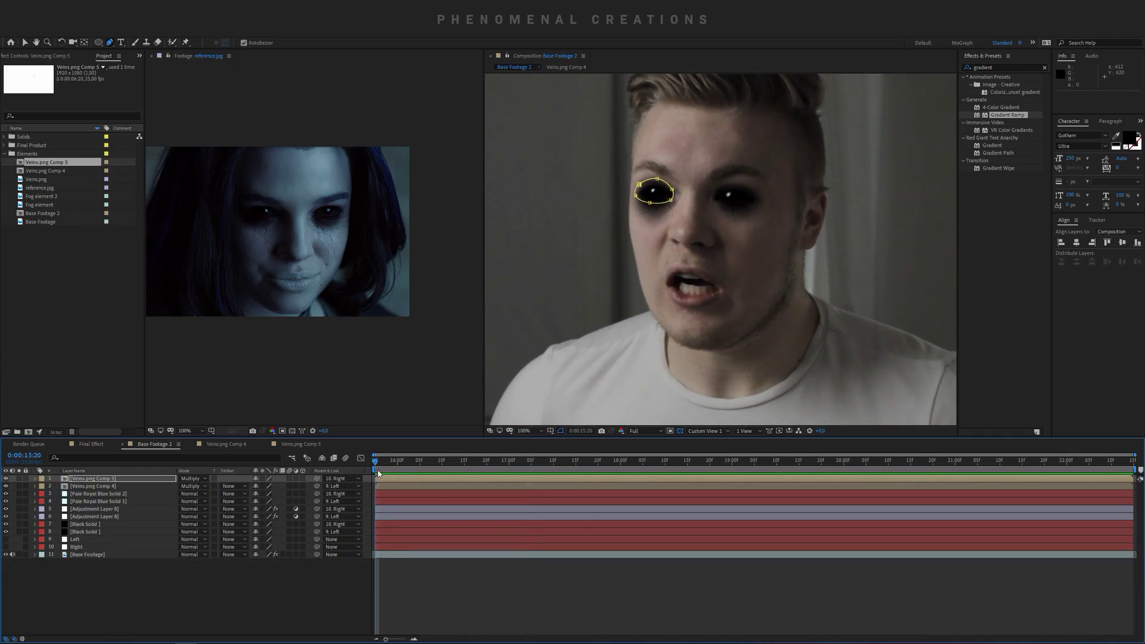
Step: Hide the adjustment and veins layers and find the blink start at 16:13
click(443, 465)
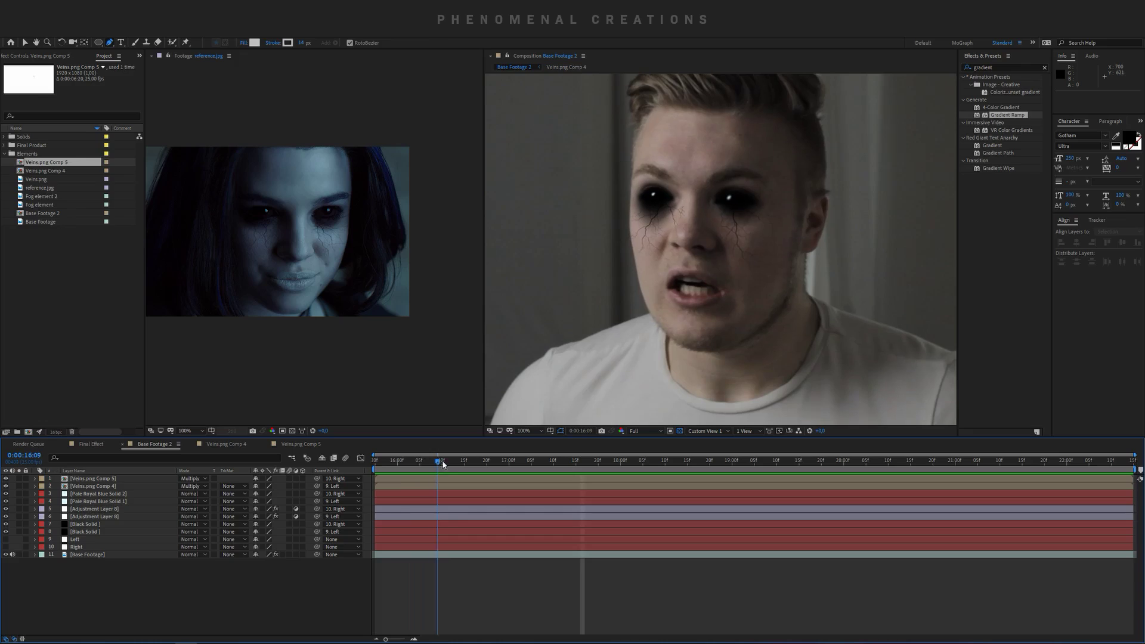
click(435, 462)
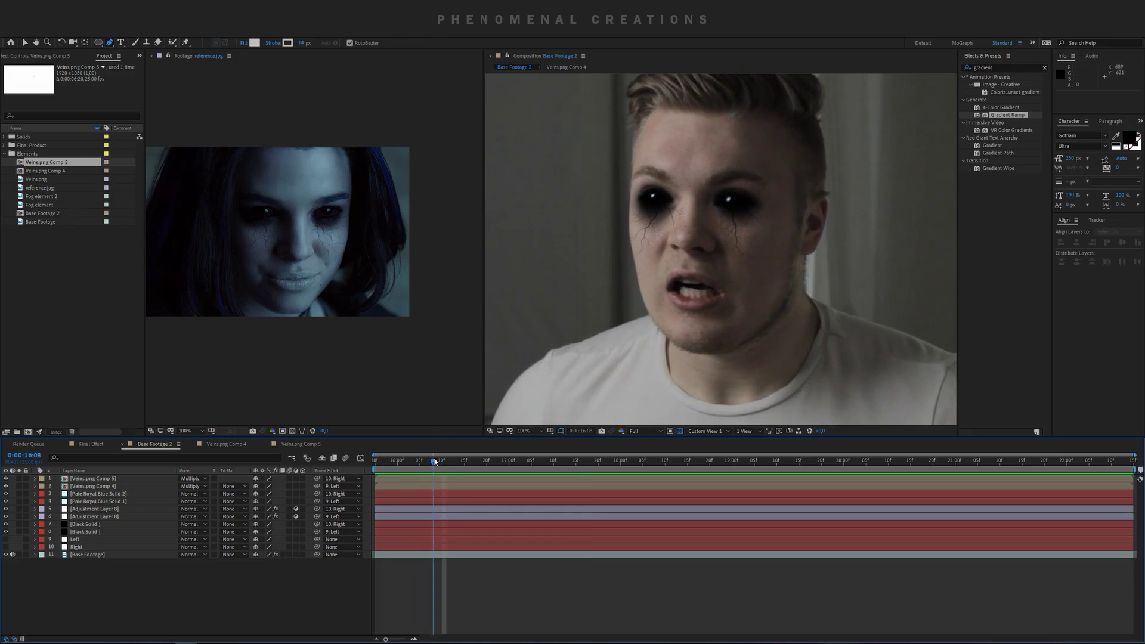
mouse_move(435, 462)
mouse_down()
mouse_move(468, 463)
mouse_move(429, 471)
mouse_move(452, 465)
mouse_up()
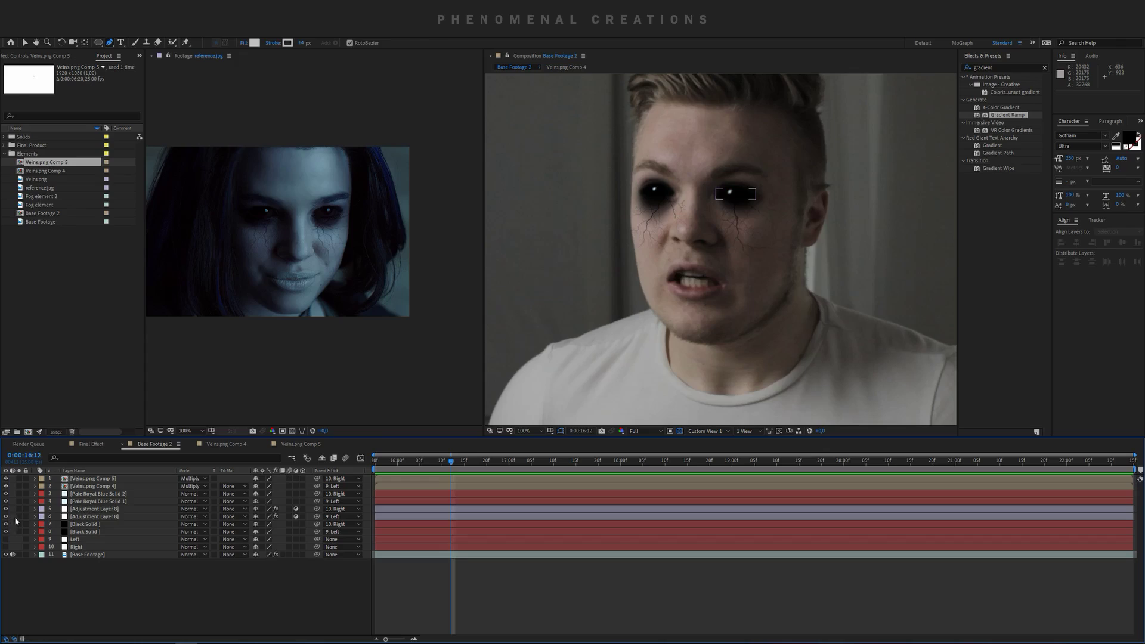
drag(6, 509, 5, 494)
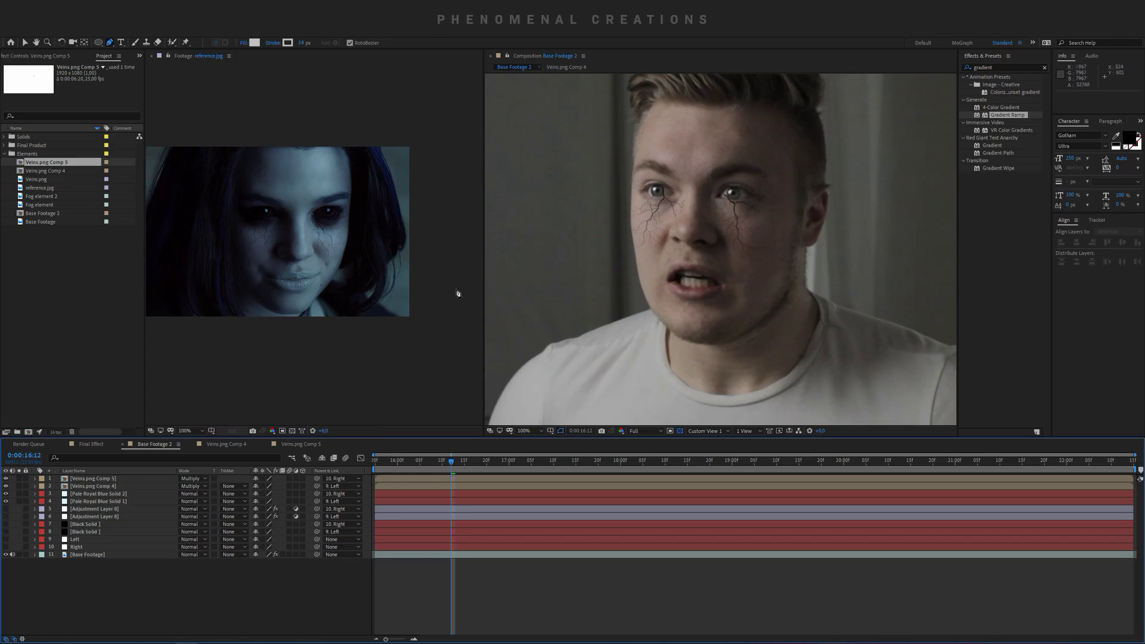
drag(6, 487, 6, 478)
drag(450, 466, 452, 471)
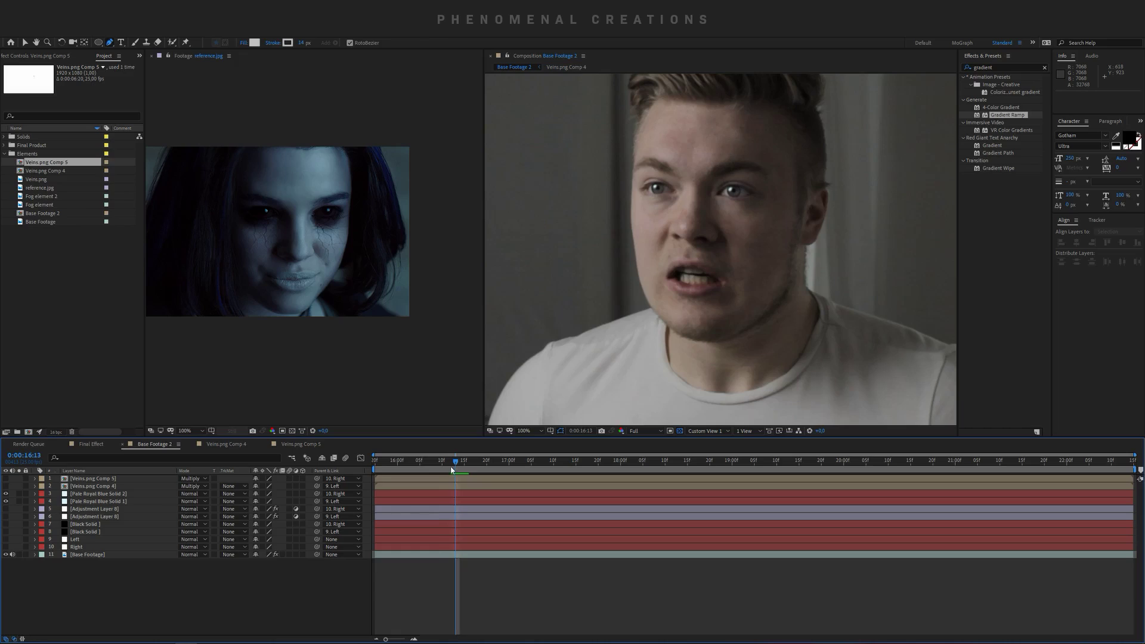
Step: Split both black-eye solids at 16:13, trim them to return at 16:17, split again at 22:03
click(89, 494)
shift+click(98, 501)
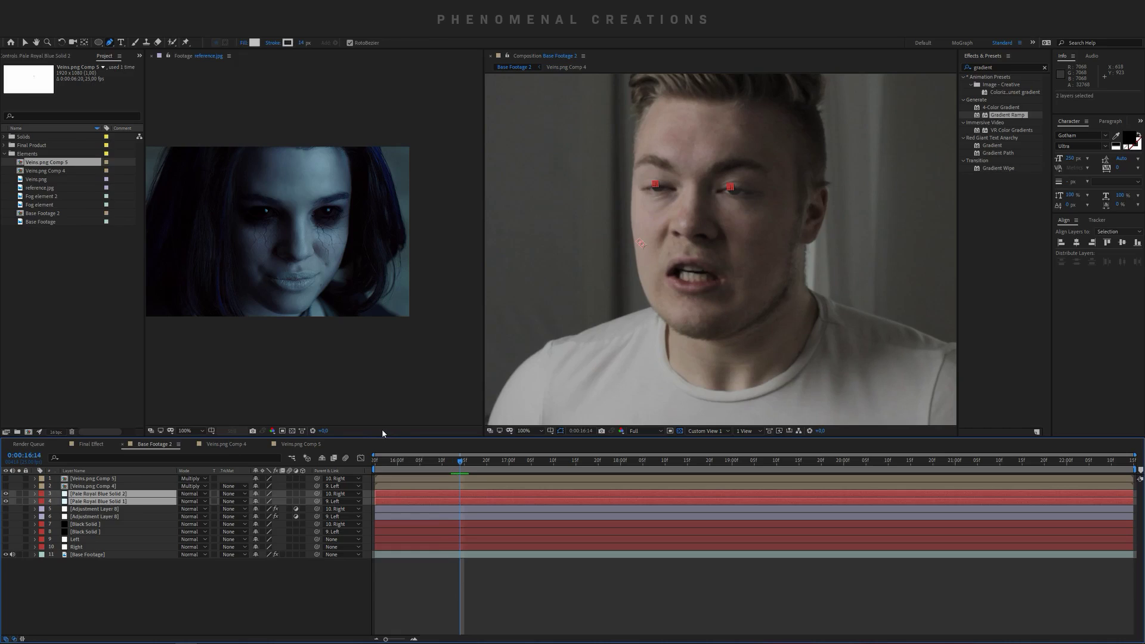
key(ctrl+shift+d)
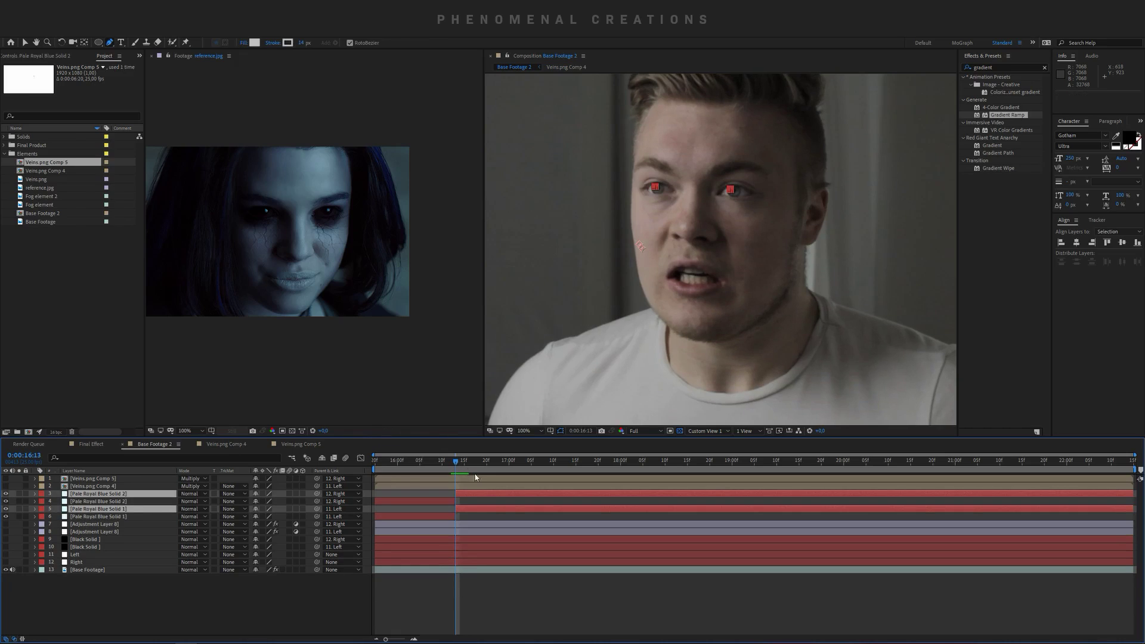
key(Page_Down)
key(Page_Down)
key(Page_Down)
key(Page_Down)
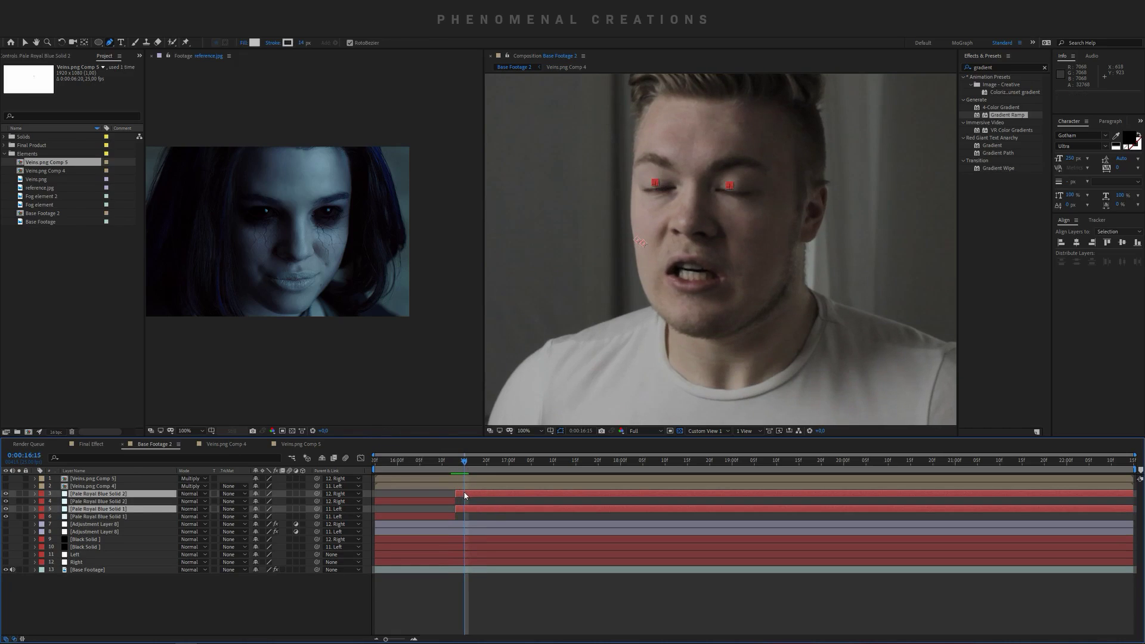
drag(457, 494, 1101, 468)
key(ctrl+shift+d)
Step: Copy the two Adjustment Layer 3 layers and HDR Pass, preview, and paste them into Base Footage 2
key(ctrl+c)
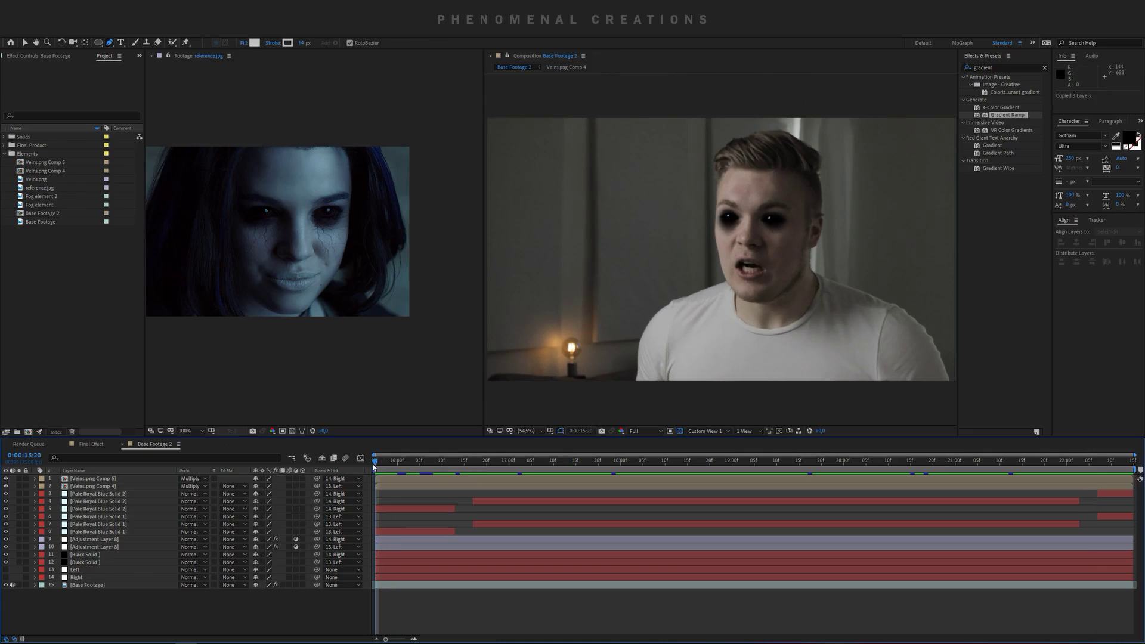
key(space)
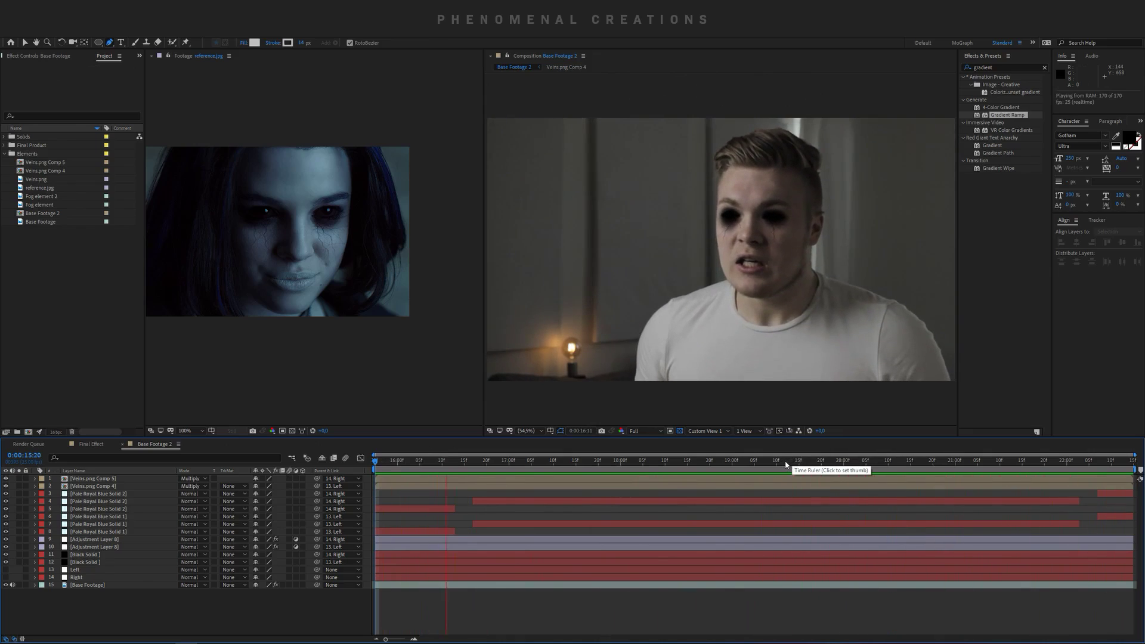
key(space)
key(space)
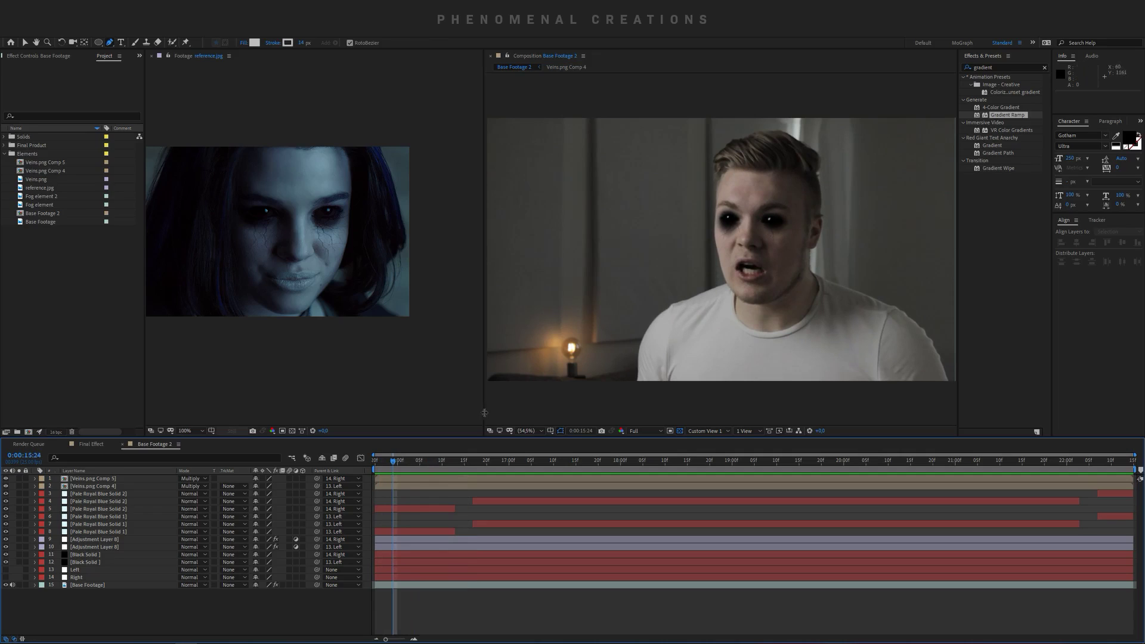
key(ctrl+v)
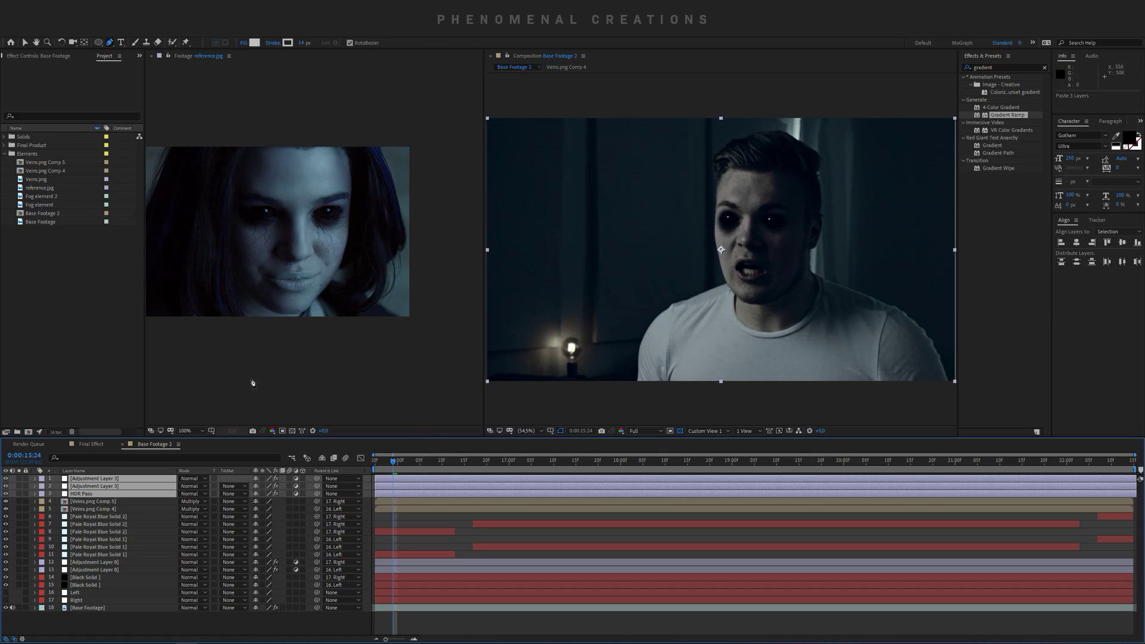
Step: Scrub to later frames to check the dark blue grade, then return to 15:24
drag(391, 462, 407, 511)
click(400, 518)
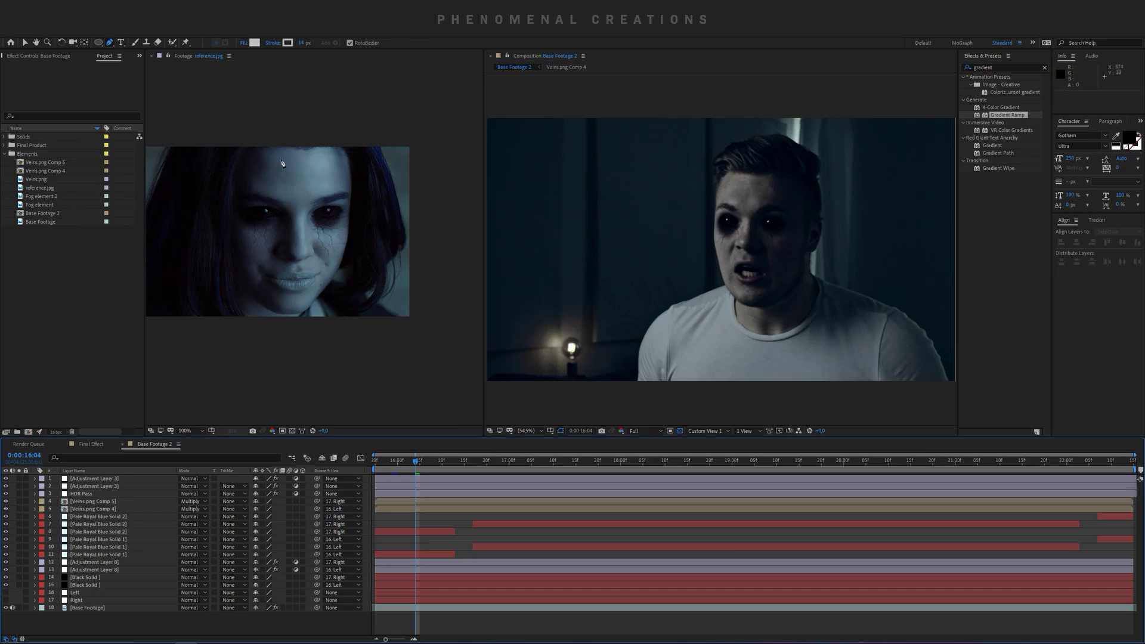
drag(371, 474, 391, 482)
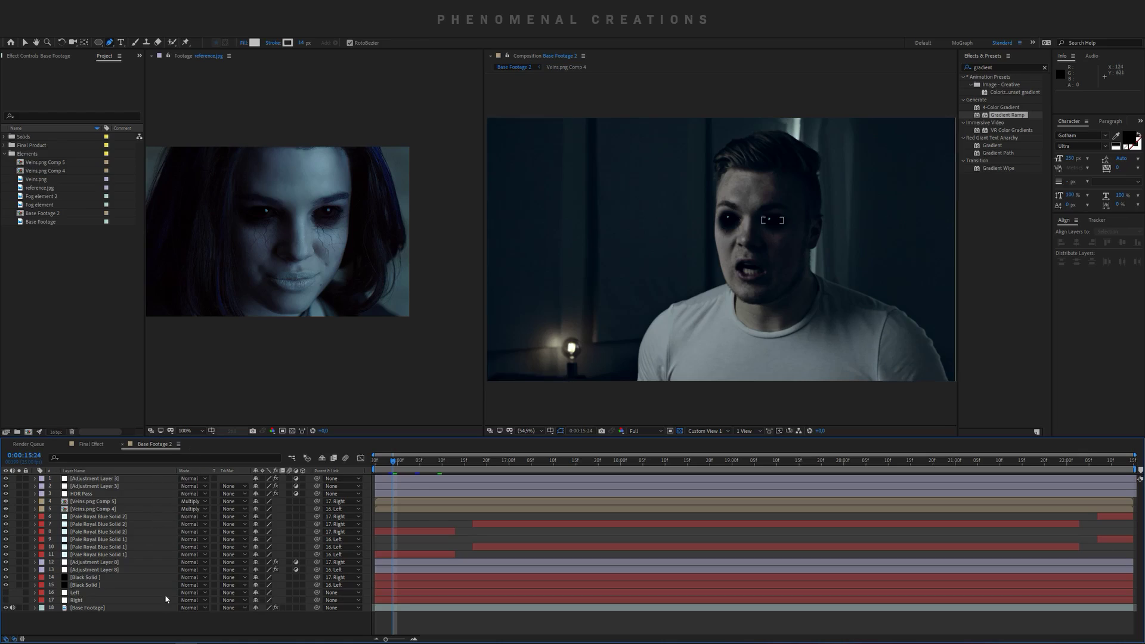
Step: Create a new adjustment layer and draw a mask around the man's face
key(ctrl+alt+y)
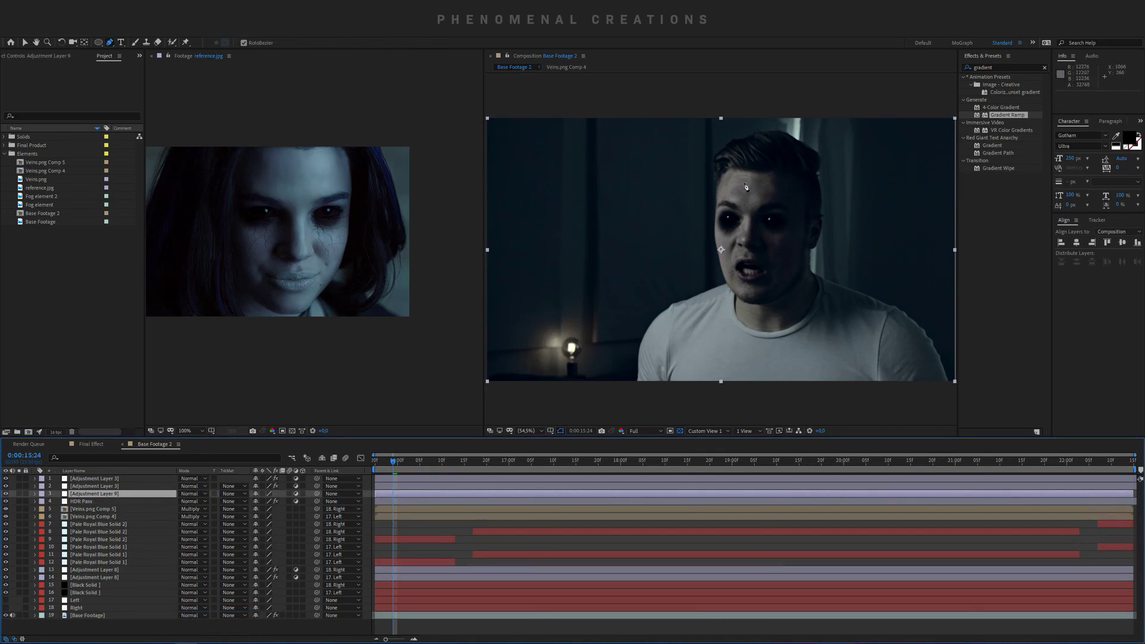
click(724, 164)
click(755, 158)
click(774, 158)
click(798, 170)
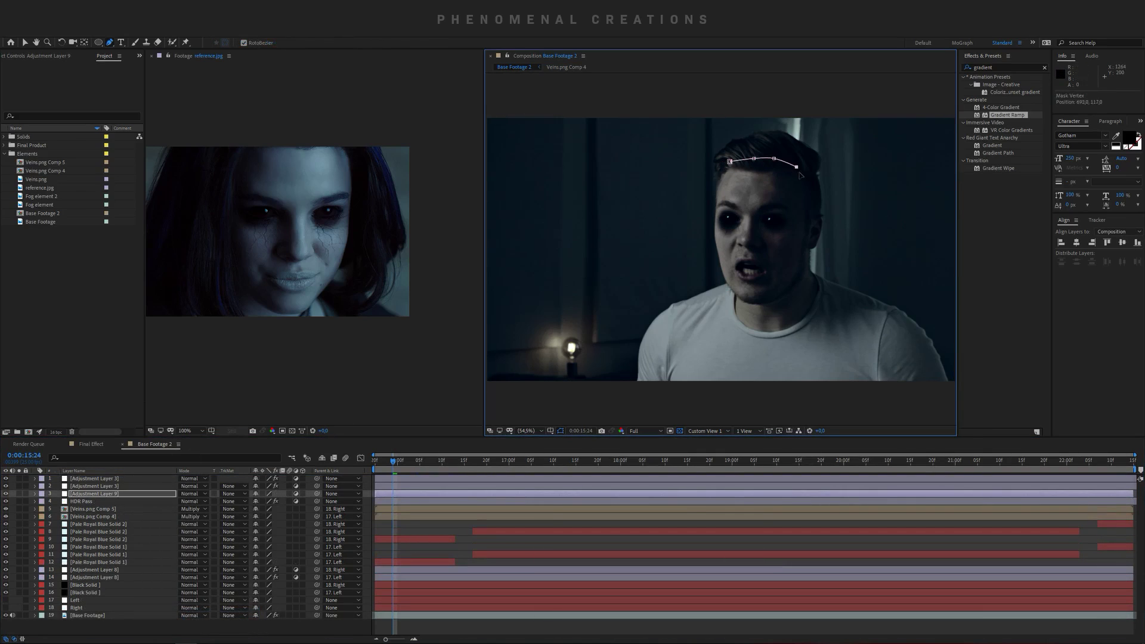
click(805, 192)
click(805, 253)
click(780, 297)
click(715, 193)
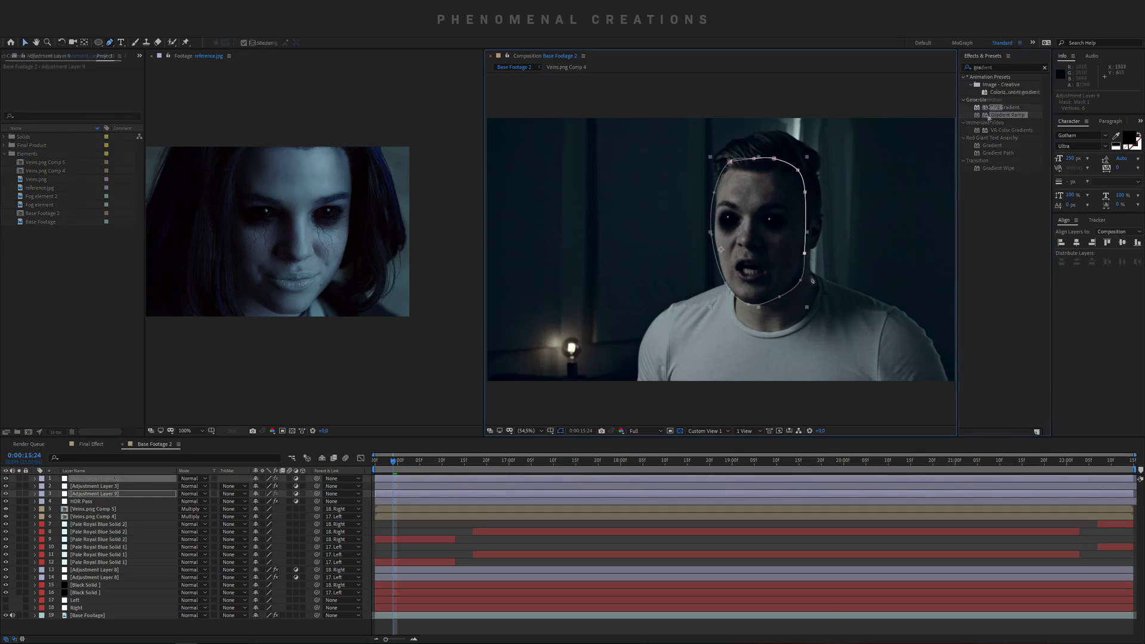
click(729, 161)
Step: Apply a Tint effect mapping whites to pale light blue at 63% amount
key(ctrl+shift+bracketright)
click(1009, 67)
text(tint)
drag(995, 107, 120, 479)
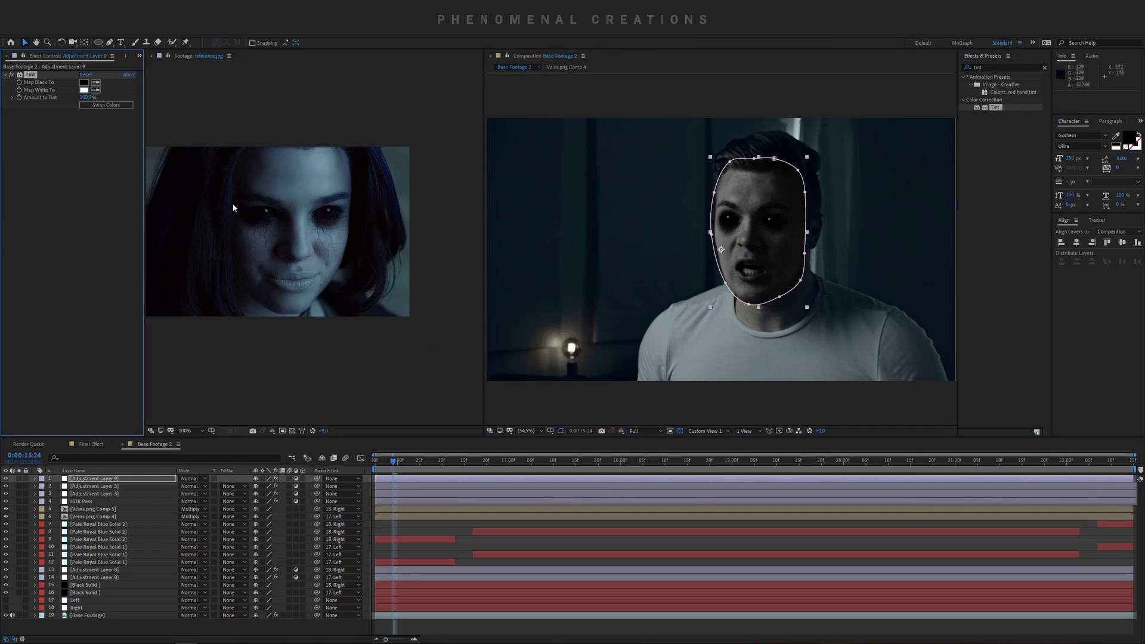
click(85, 90)
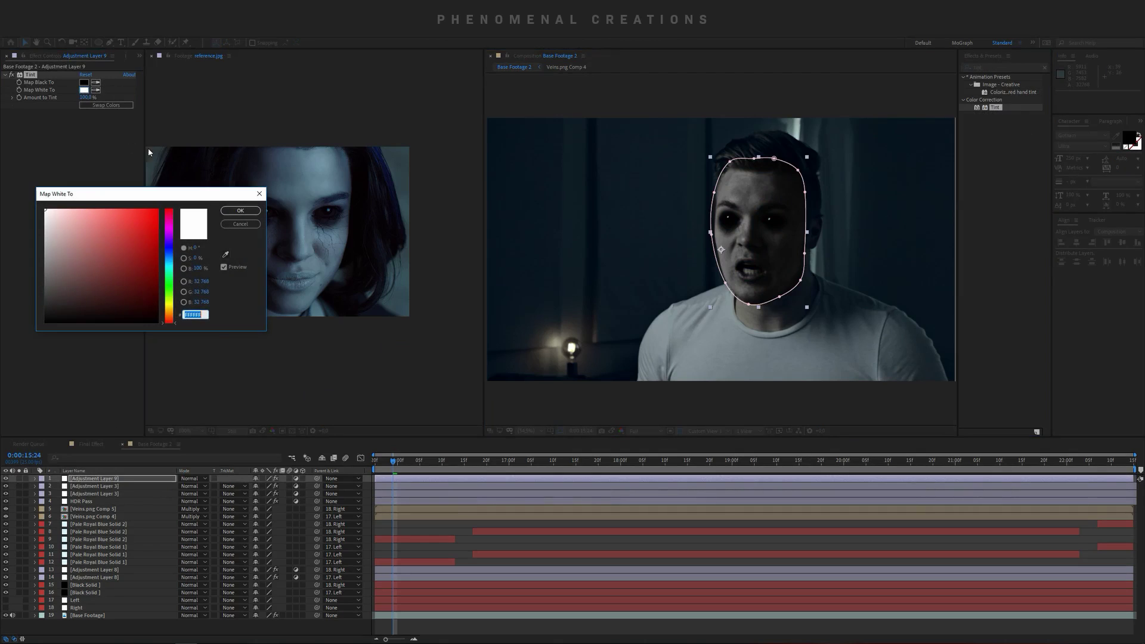
click(167, 263)
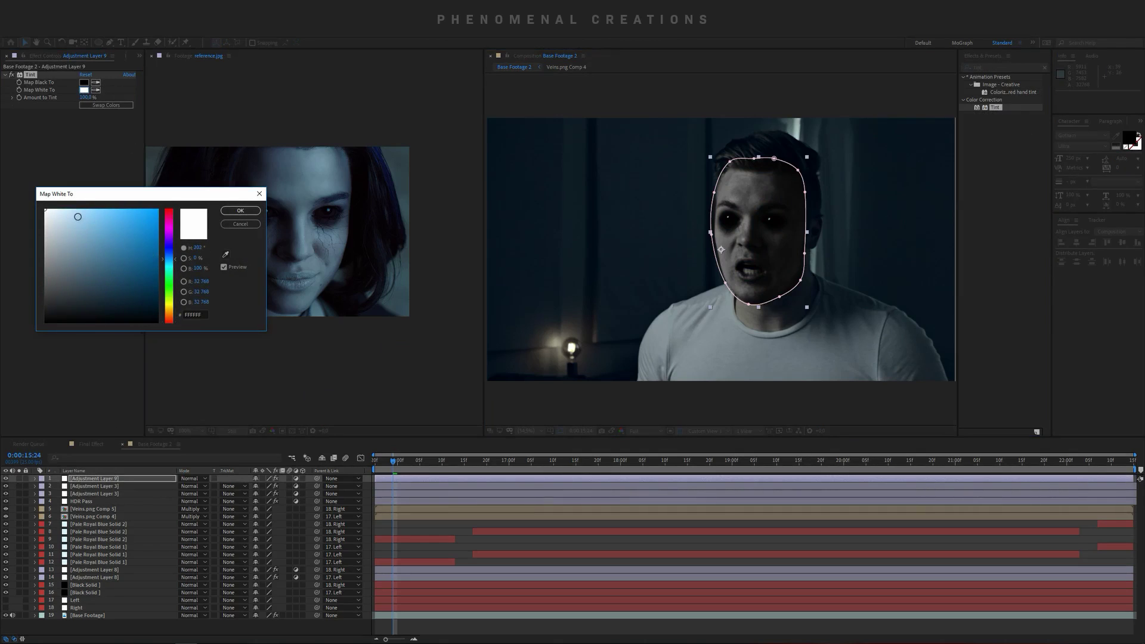
mouse_move(78, 216)
mouse_down()
mouse_move(100, 214)
mouse_move(67, 204)
mouse_up()
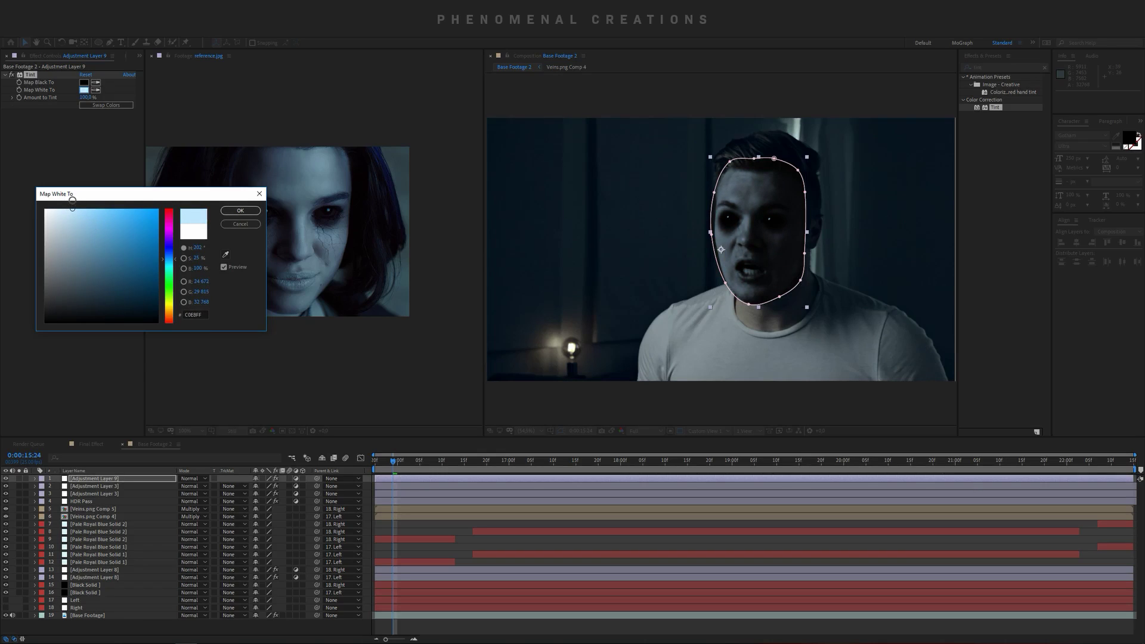
click(240, 211)
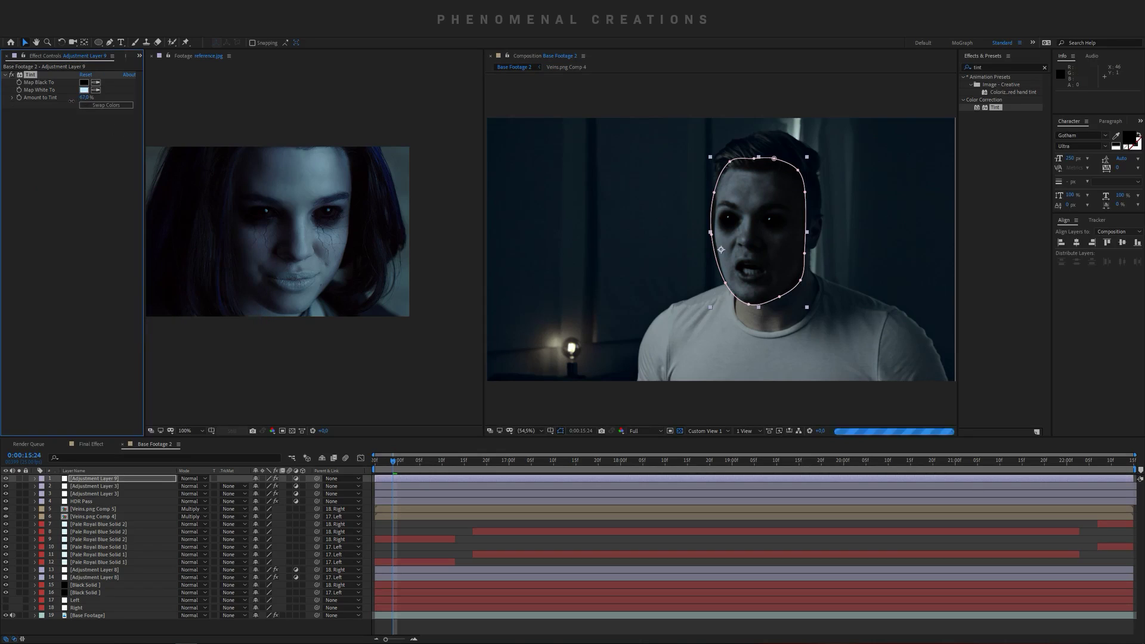
drag(81, 98, 66, 105)
Step: Feather the face mask to 111 pixels, parent the layer to 17. Left, and preview
key(f)
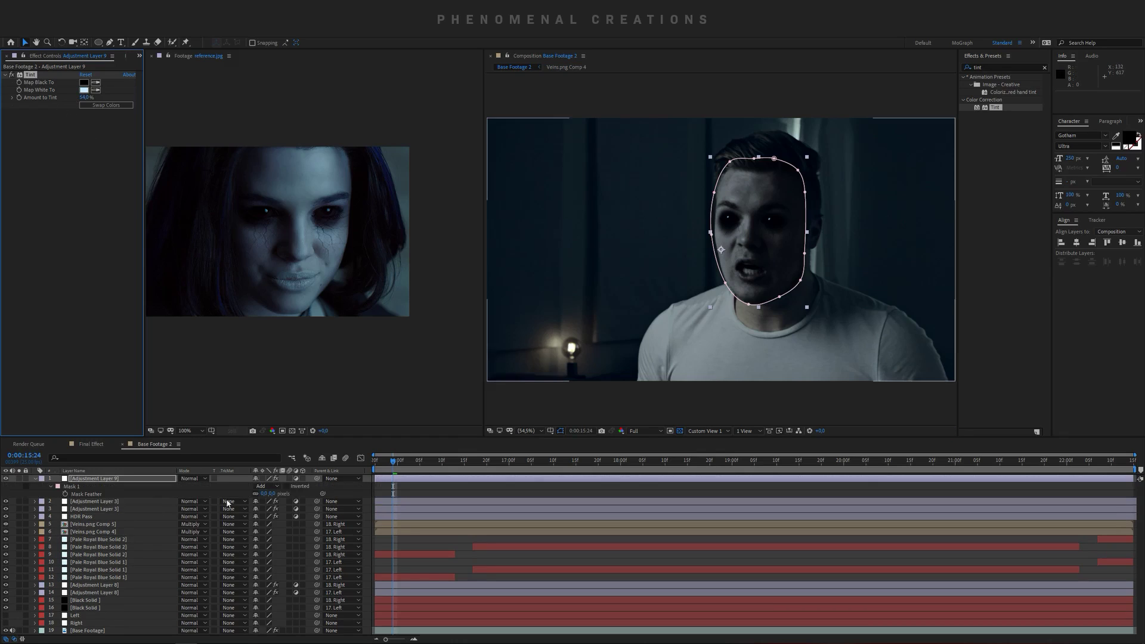
drag(265, 493, 308, 486)
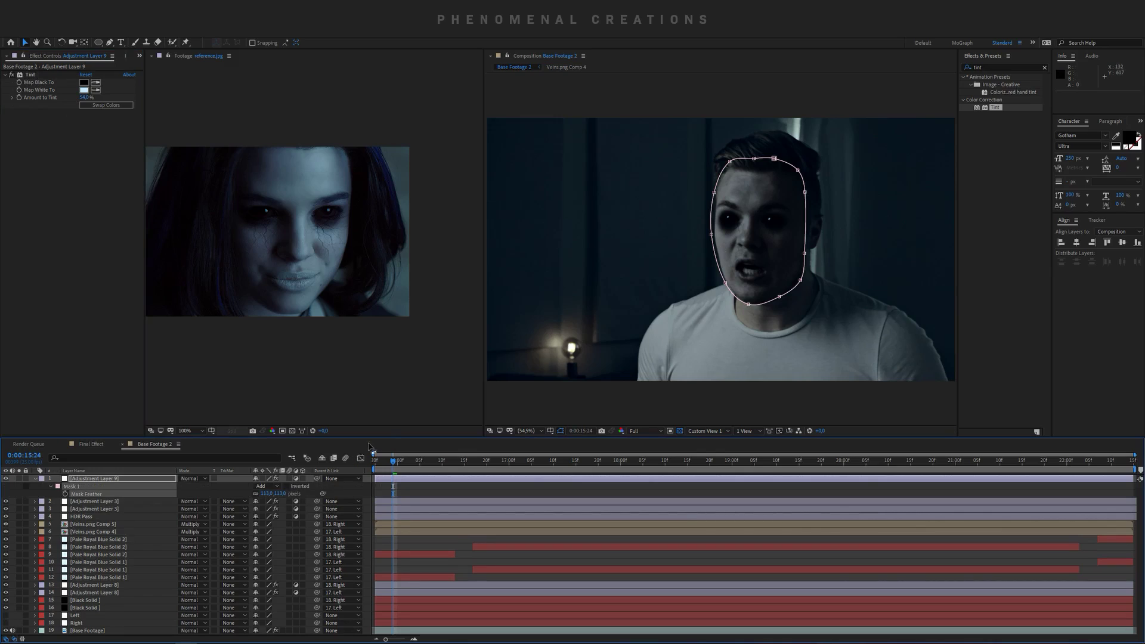
click(342, 478)
click(363, 452)
click(378, 459)
key(space)
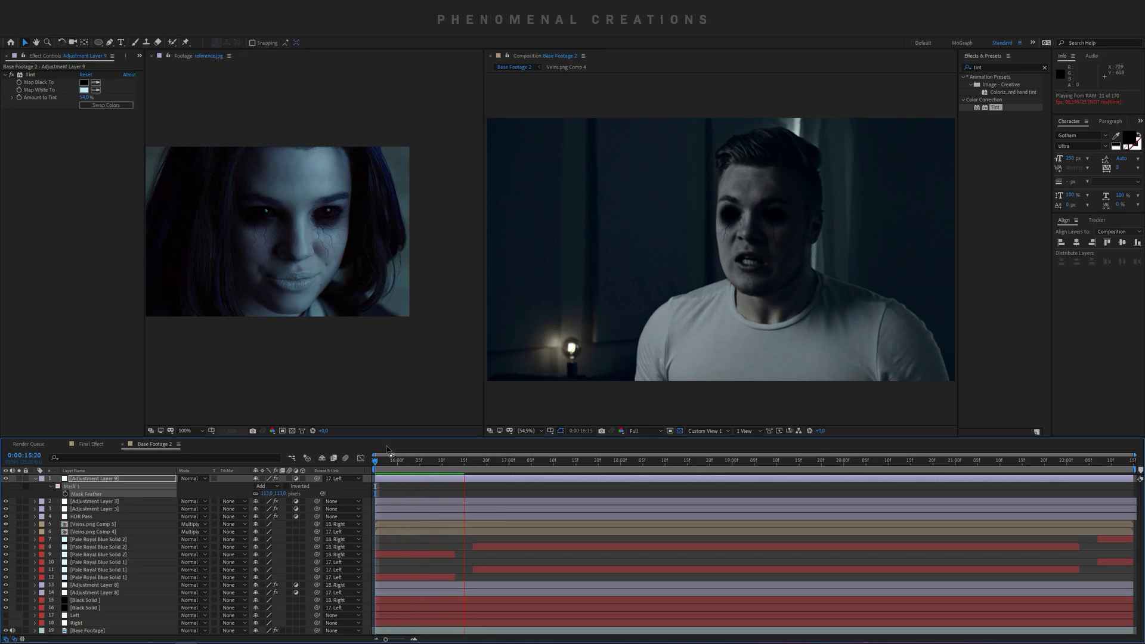
click(682, 237)
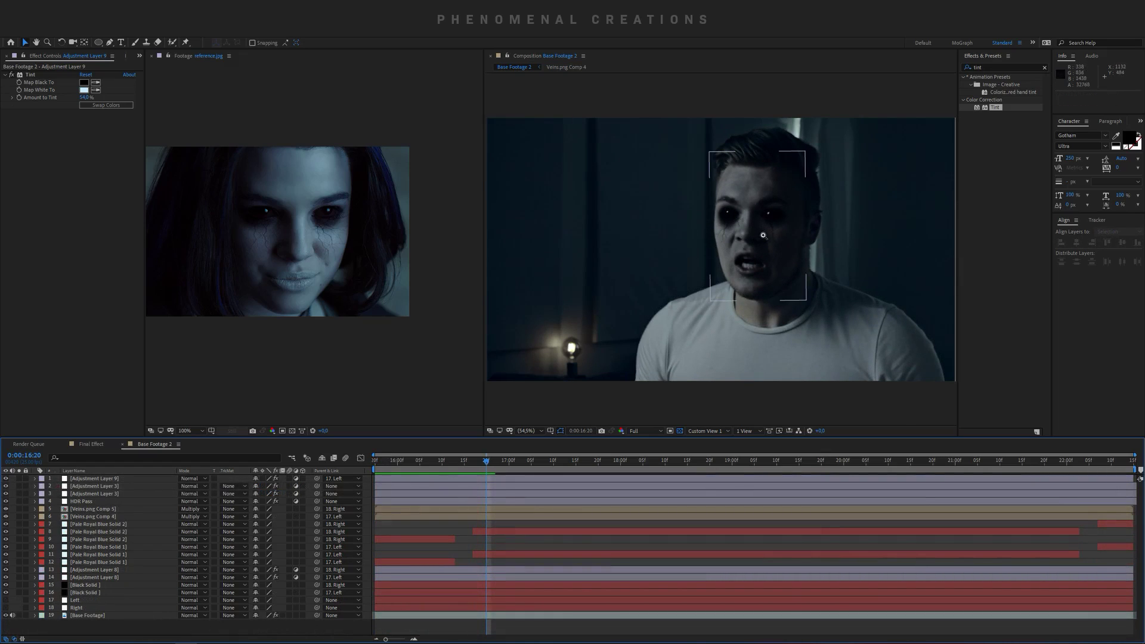
Step: Set both black eye solids to 55% opacity
key(z)
scroll(723, 244, up, 6)
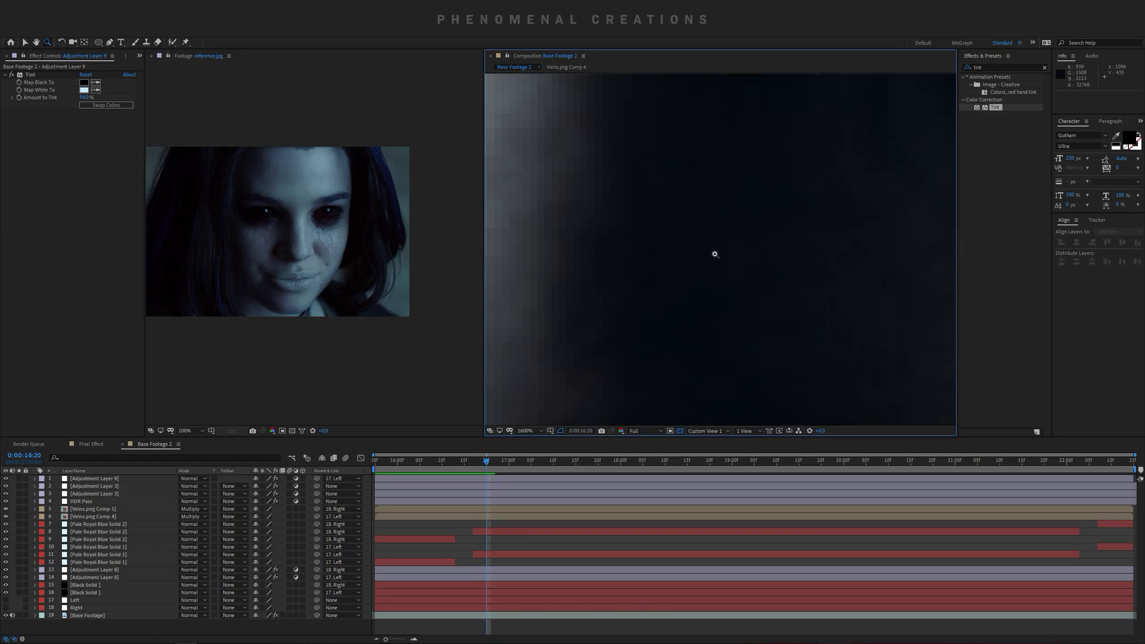
scroll(725, 250, down, 3)
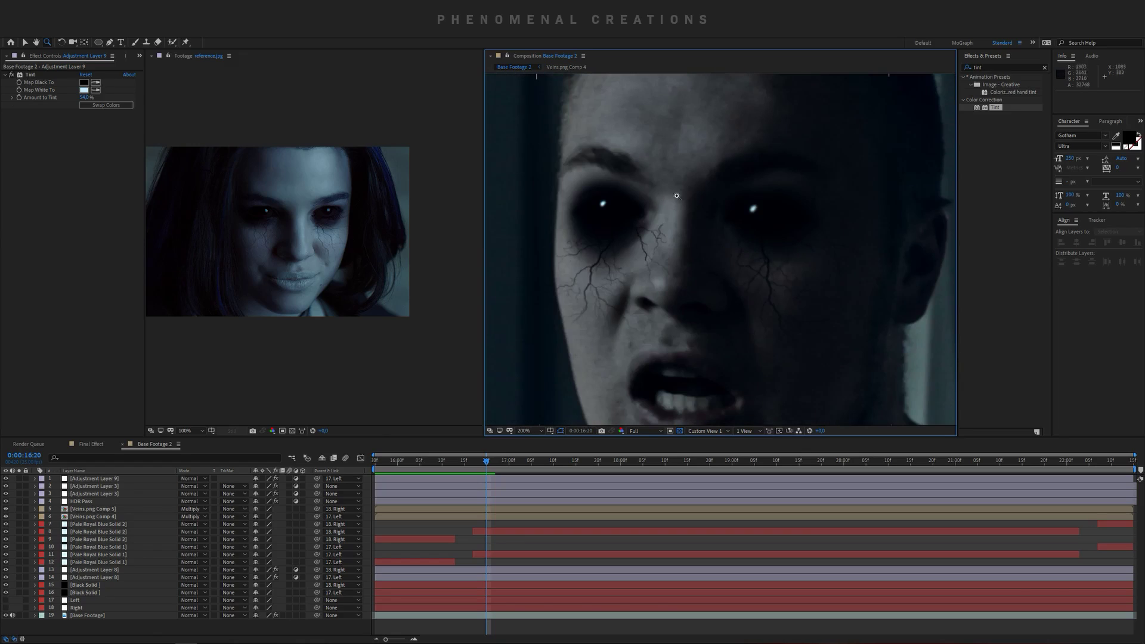
key(v)
click(107, 585)
shift+click(108, 593)
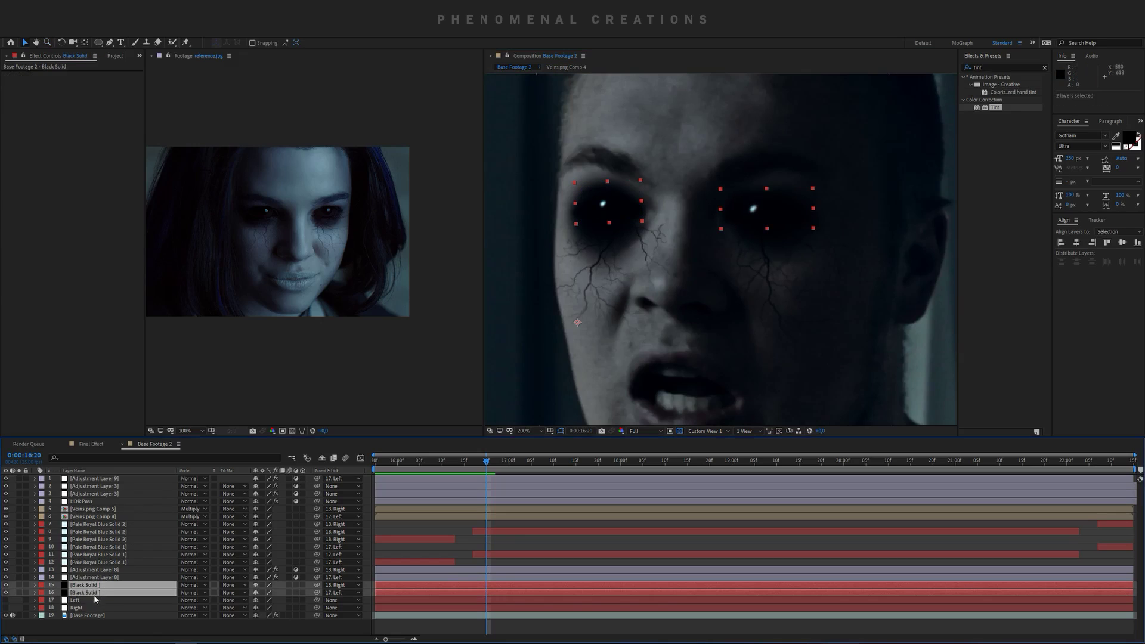
key(t)
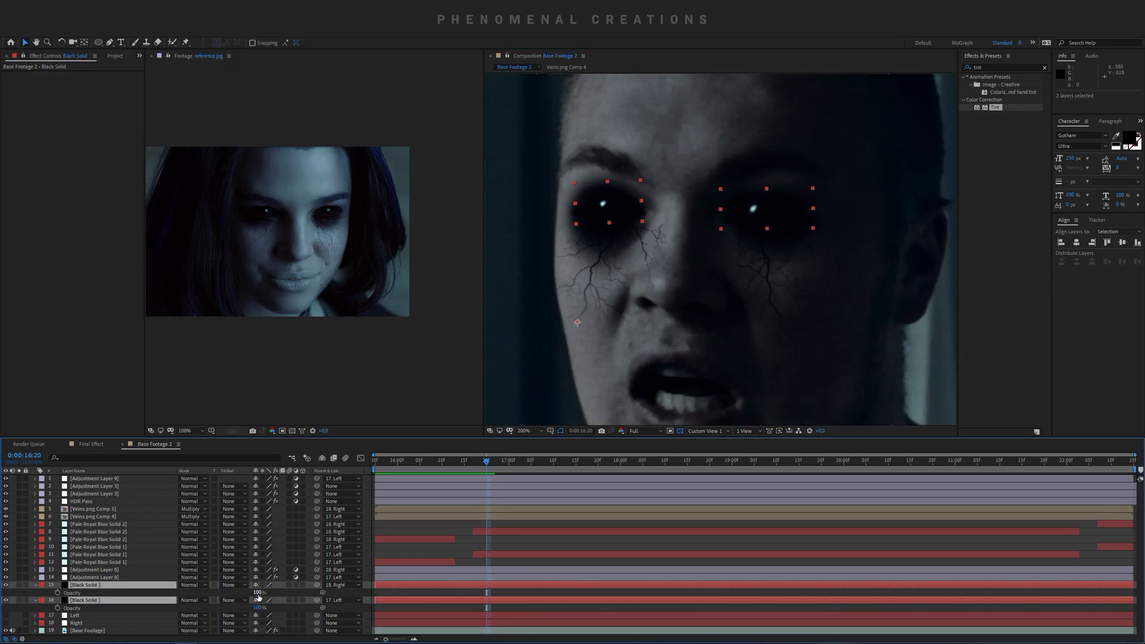
click(257, 593)
text(55)
key(Return)
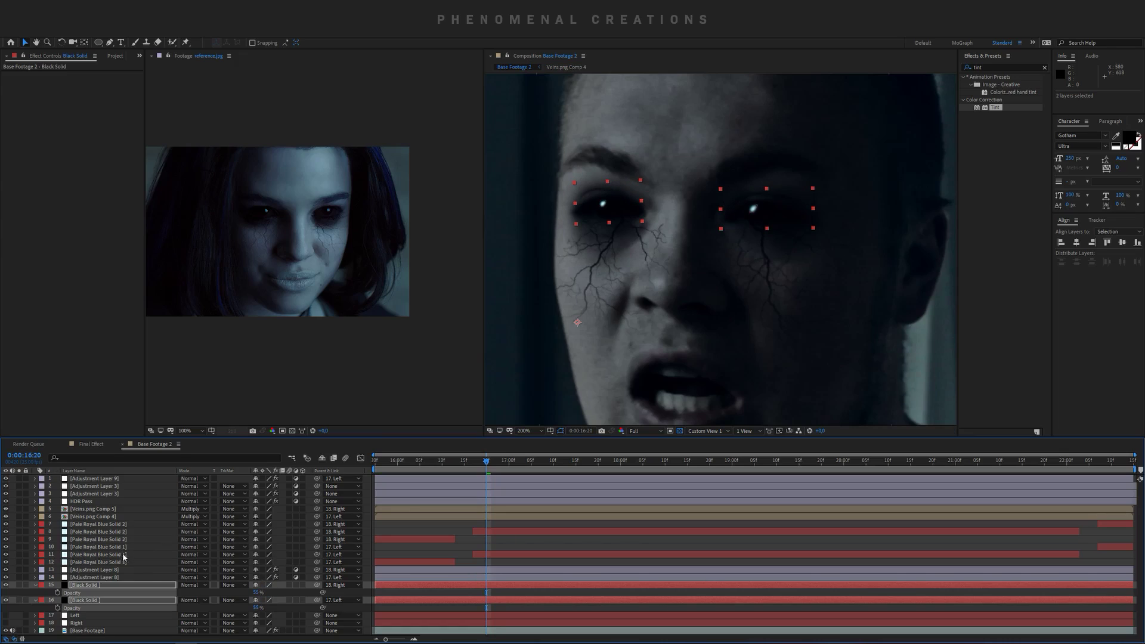
Step: Set both eye adjustment layers to 70% opacity
click(105, 571)
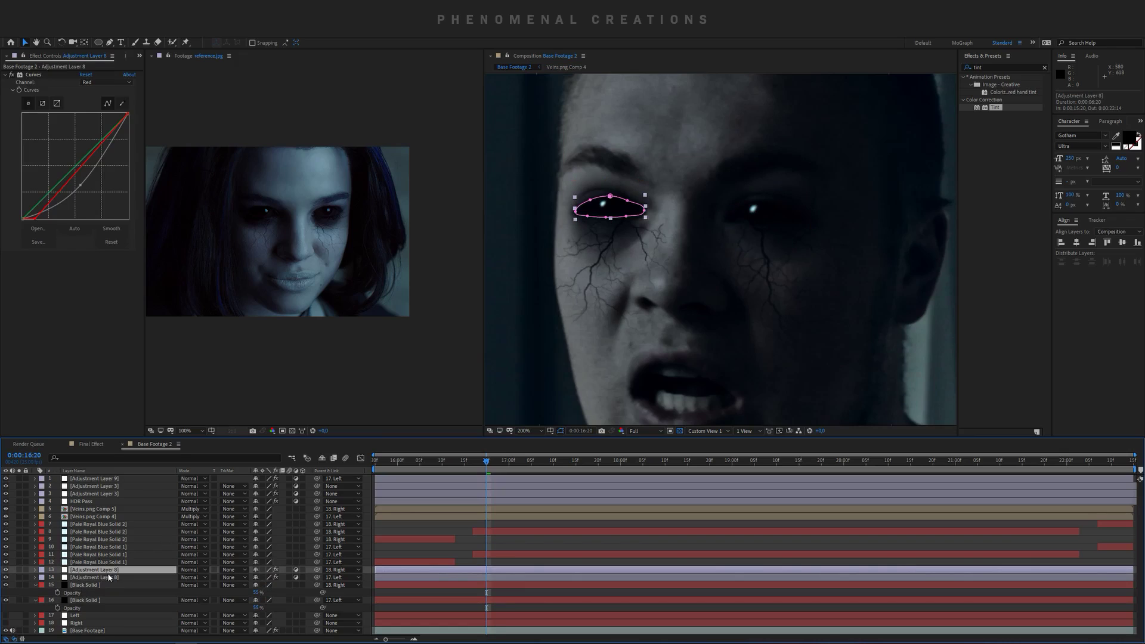
shift+click(108, 579)
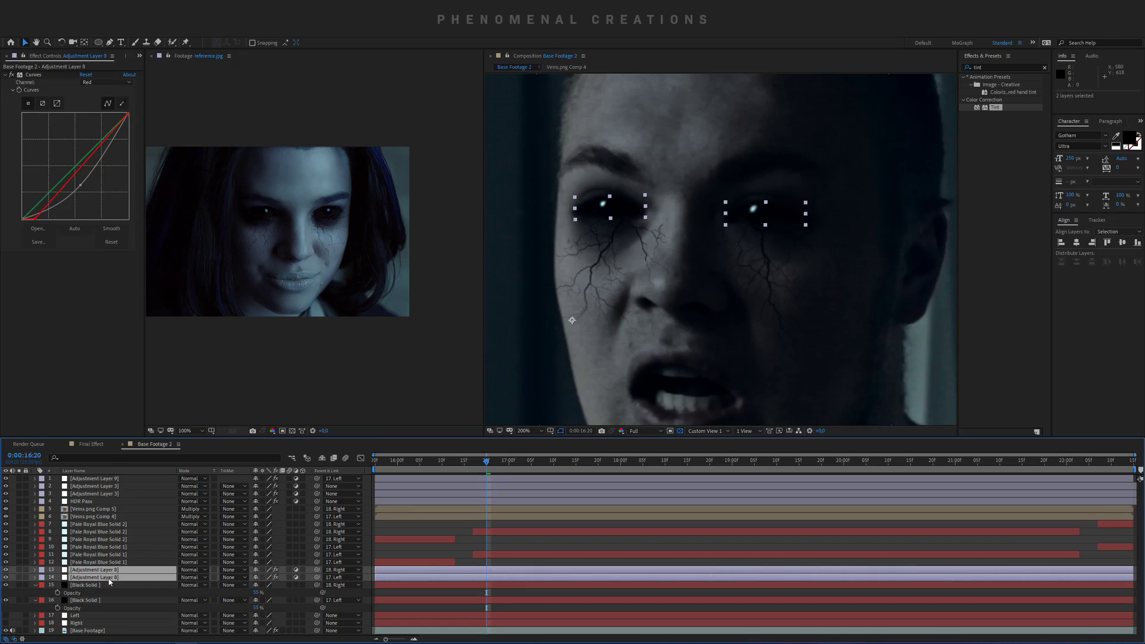
key(t)
click(254, 577)
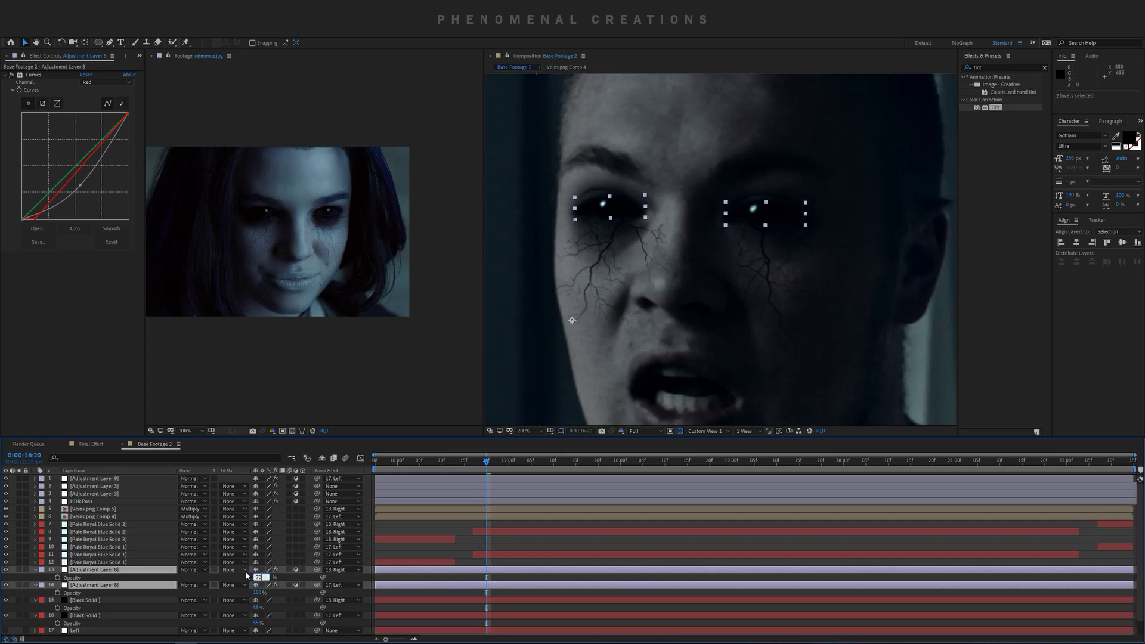
key(Return)
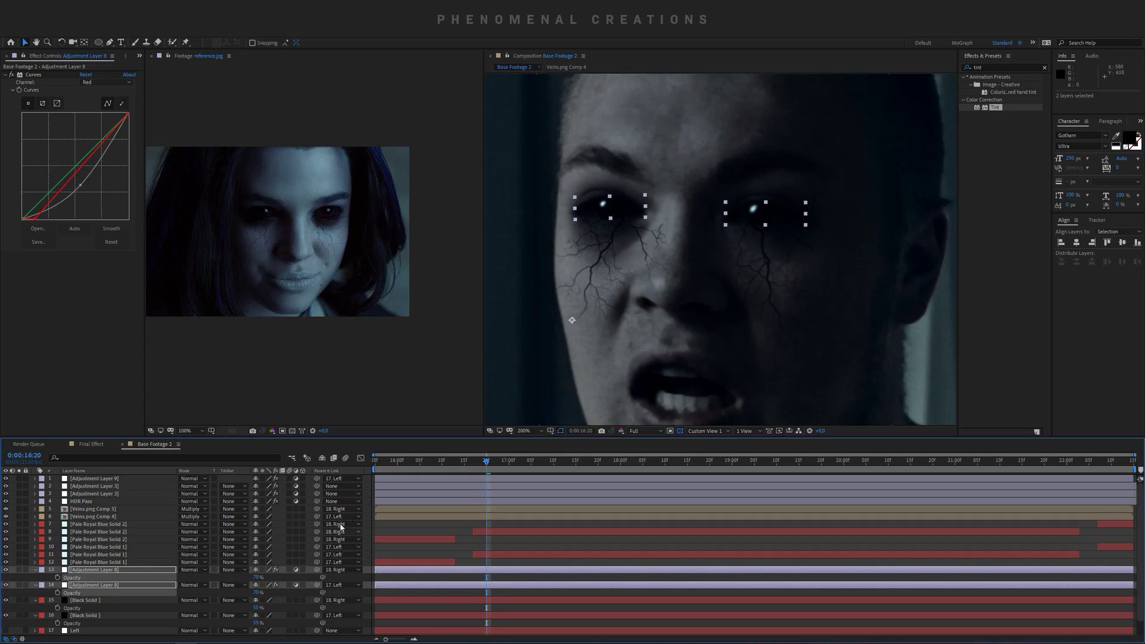
Step: Set the viewer magnification to Fit and collapse the revealed opacity properties
click(526, 376)
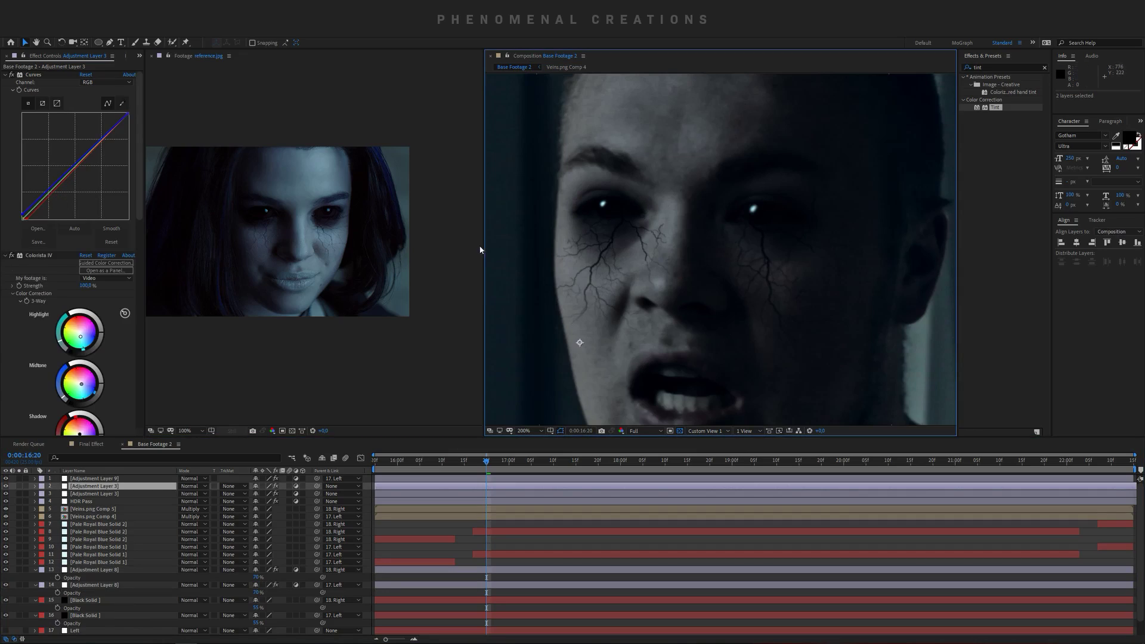
click(525, 431)
click(528, 462)
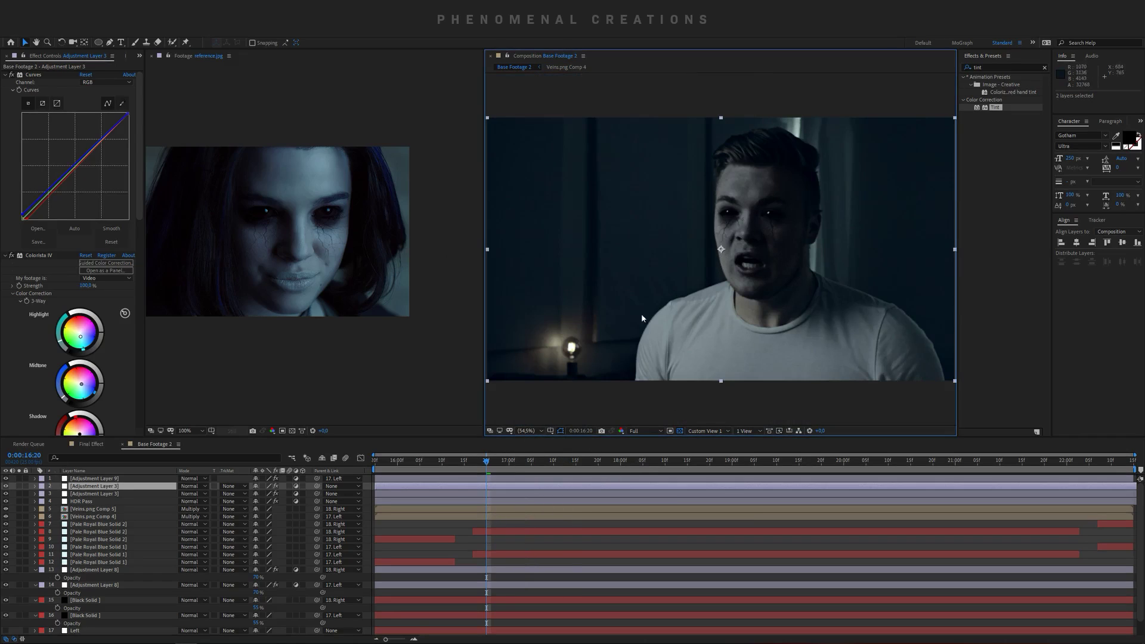
key(ctrl+grave)
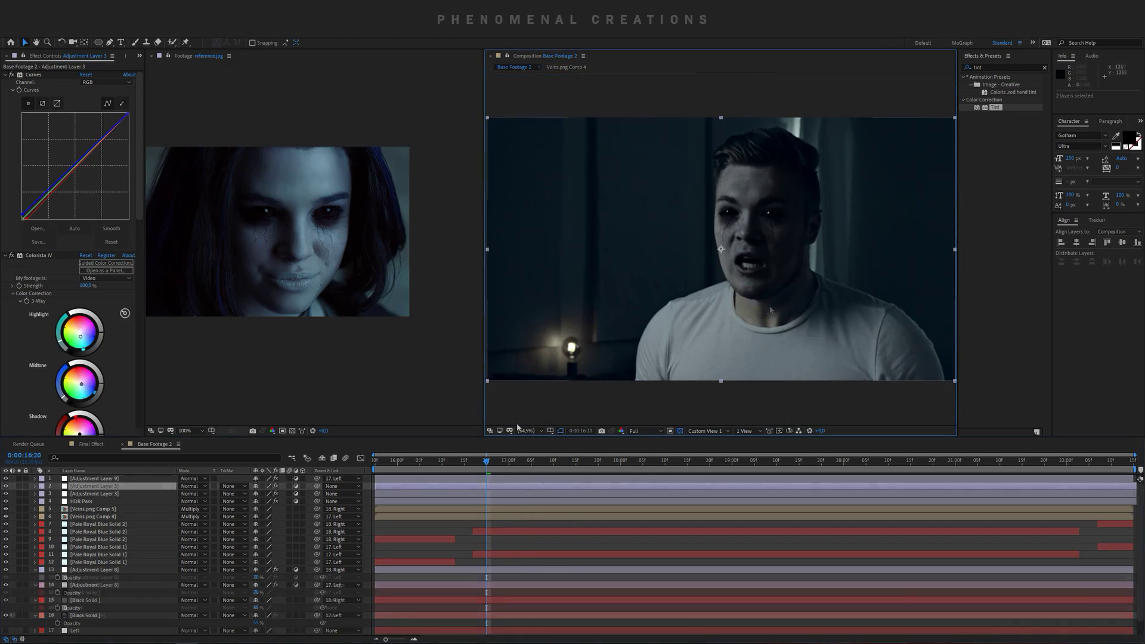
click(520, 427)
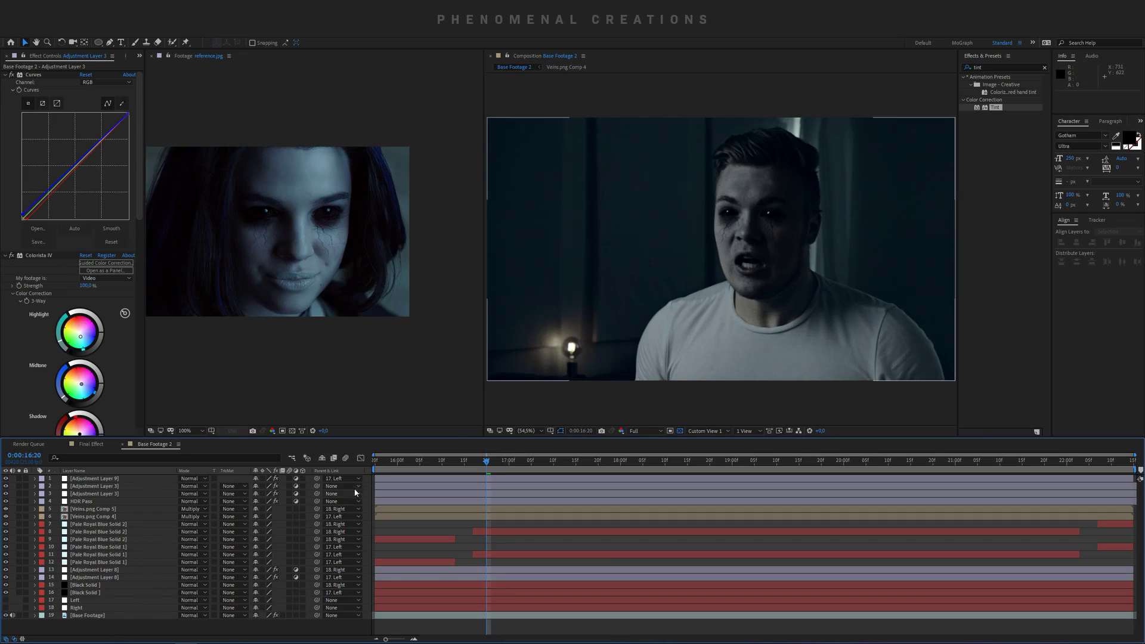
key(ctrl+a)
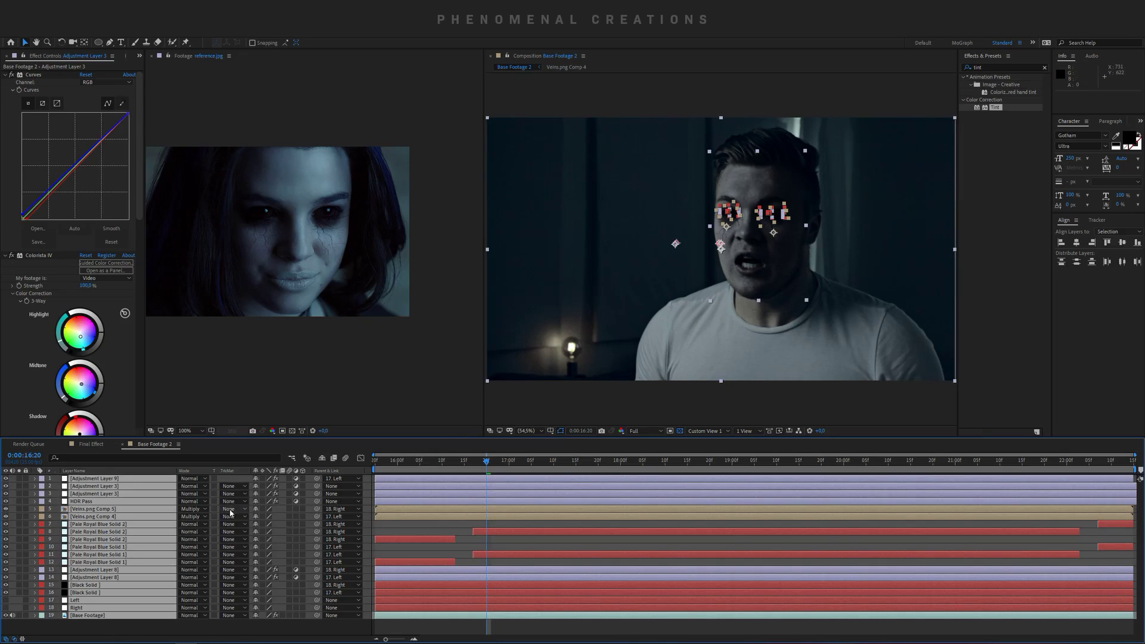
Step: Pre-compose all layers as Pre-comp 1, then add the Fog element clip starting slightly earlier
key(ctrl+shift+c)
key(Return)
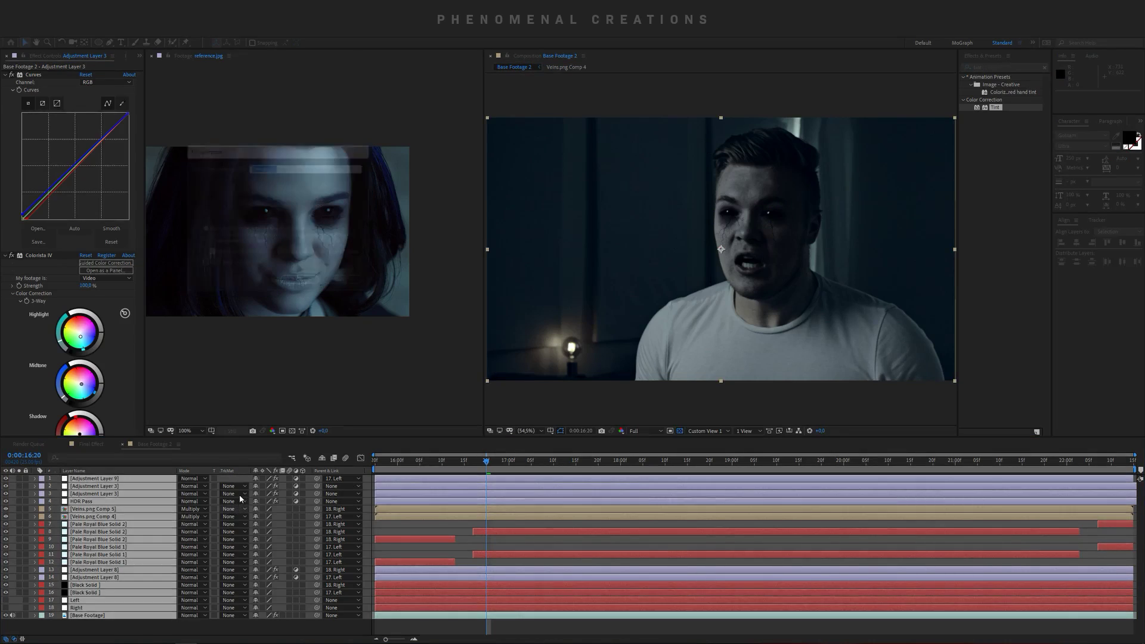
click(114, 56)
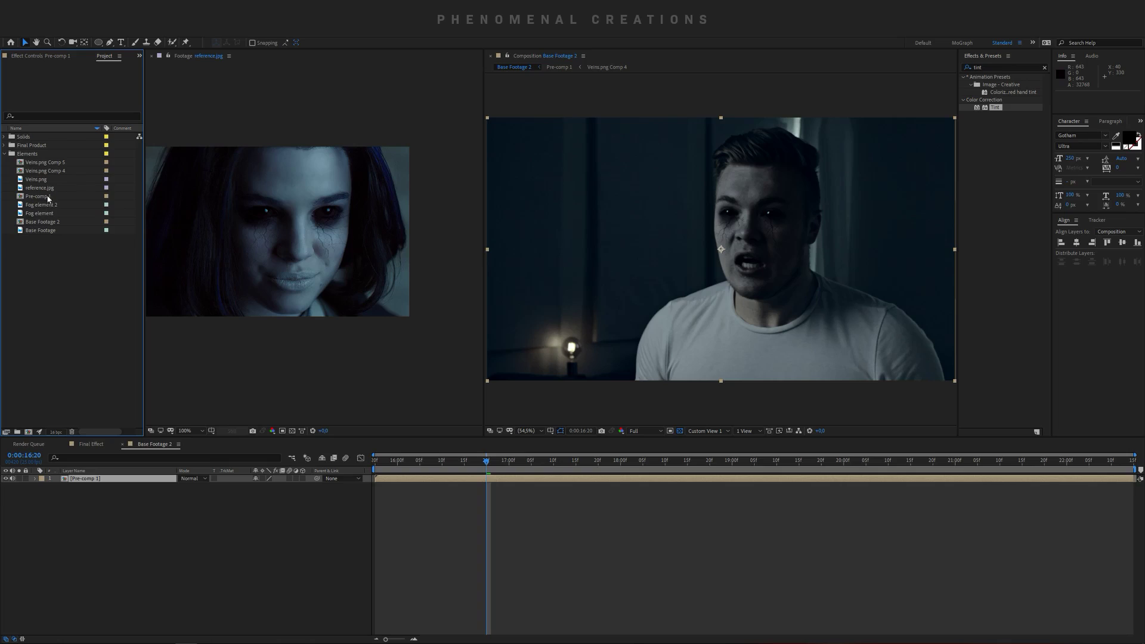
drag(47, 208, 117, 478)
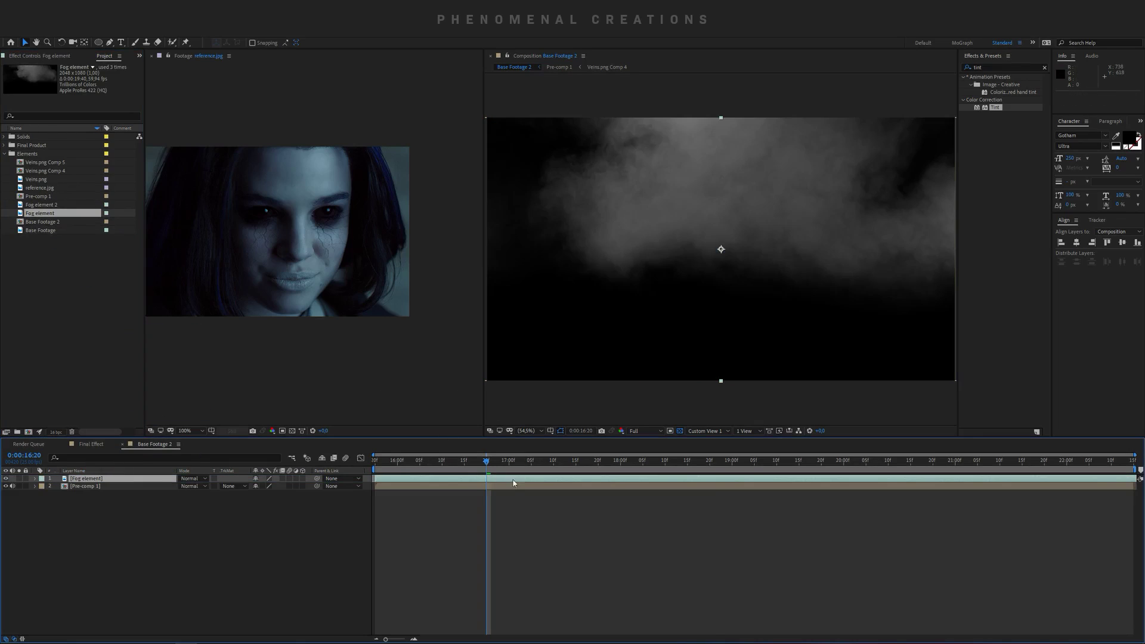
drag(492, 487, 380, 514)
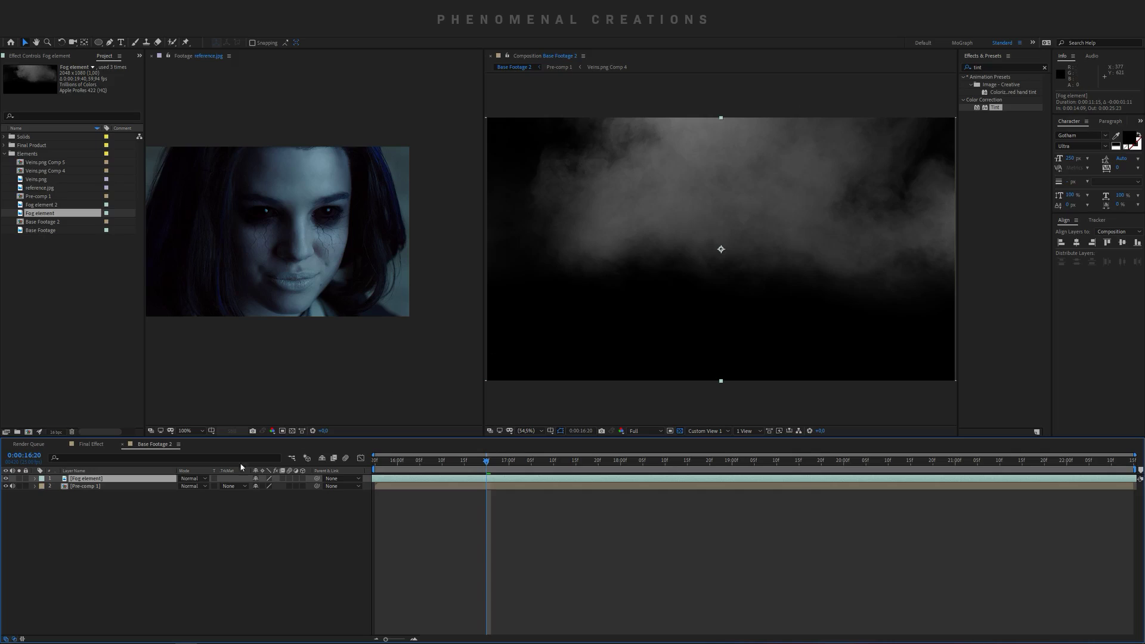
Step: Set the fog to Screen mode, scale it to 136%, and shift it lower-left
click(198, 479)
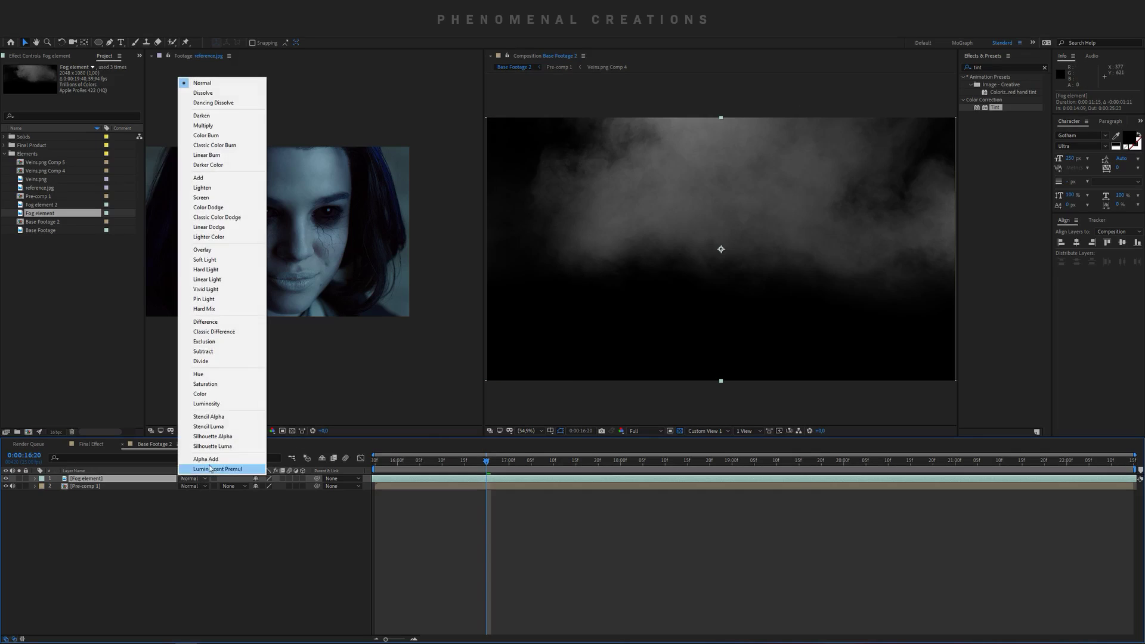
click(215, 198)
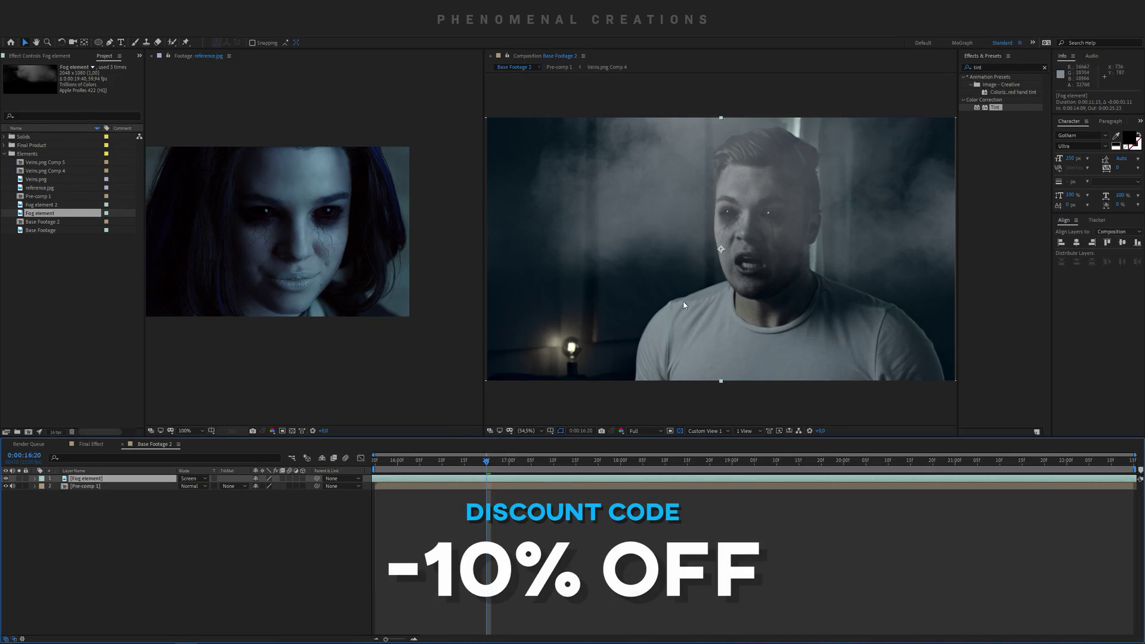
key(s)
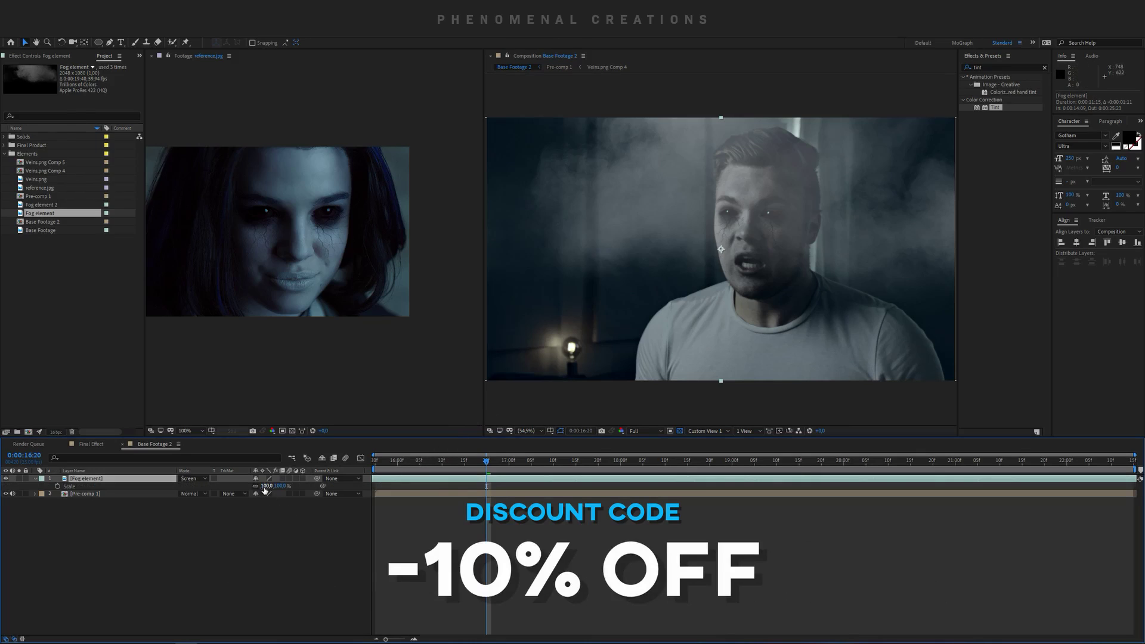
drag(270, 486, 291, 486)
click(676, 258)
drag(677, 259, 661, 276)
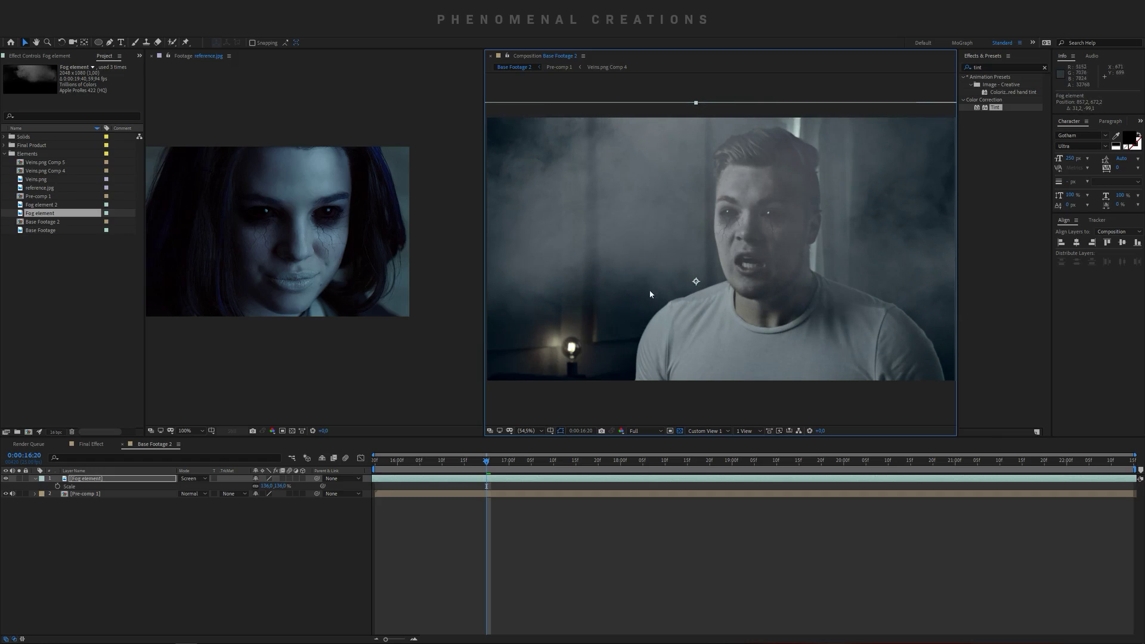
Step: Fade the fog to 45% opacity and preview the shot from the start
key(t)
drag(257, 485, 231, 496)
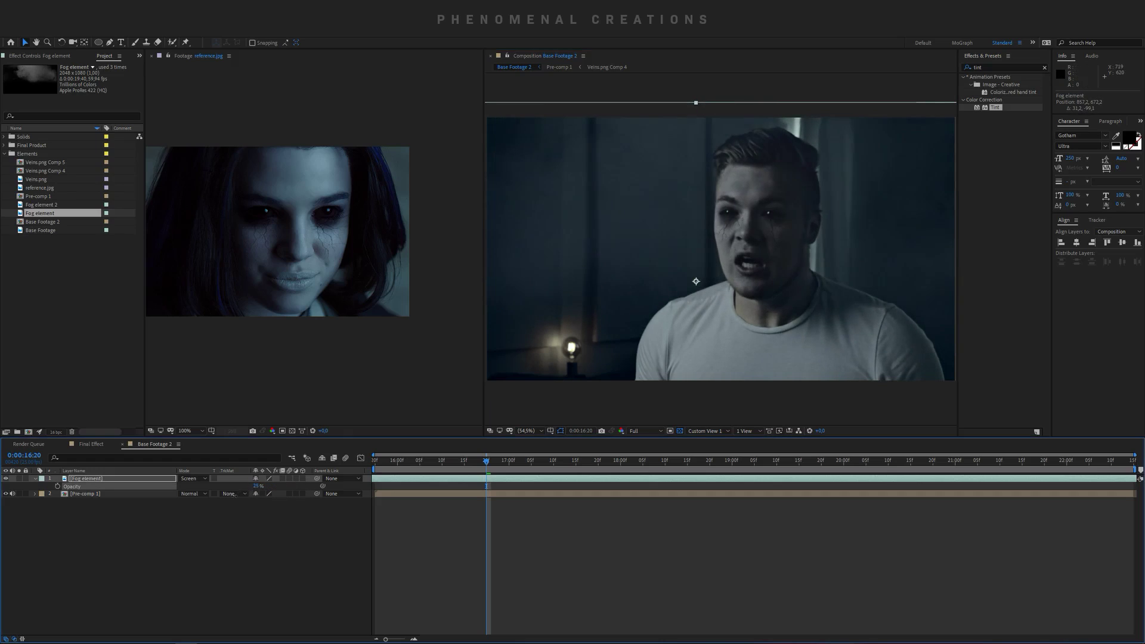
click(374, 461)
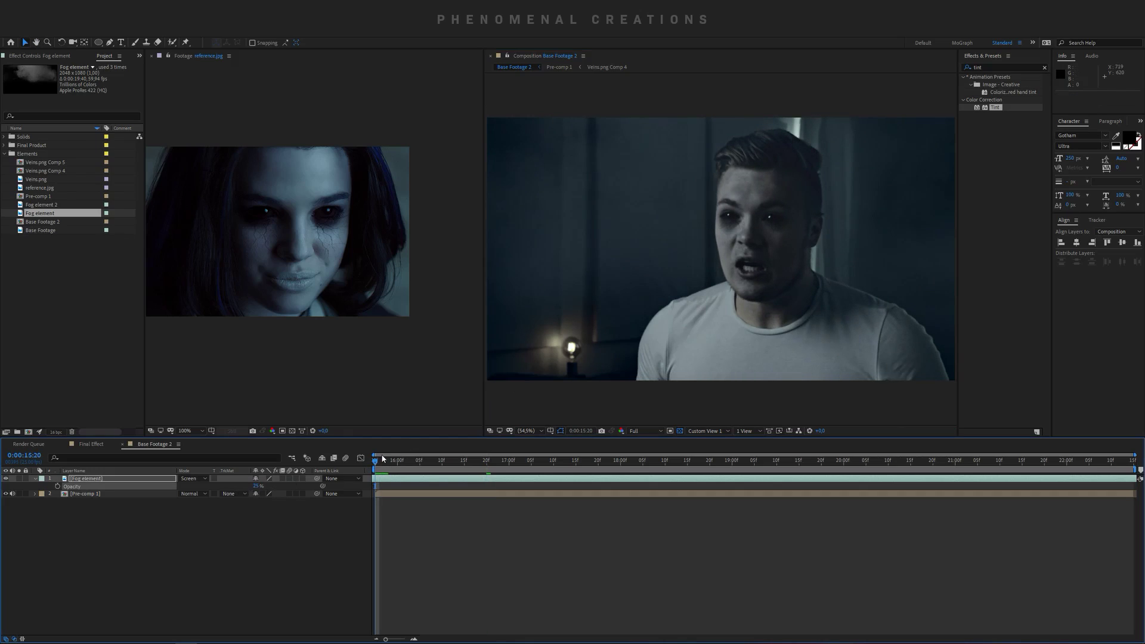
key(space)
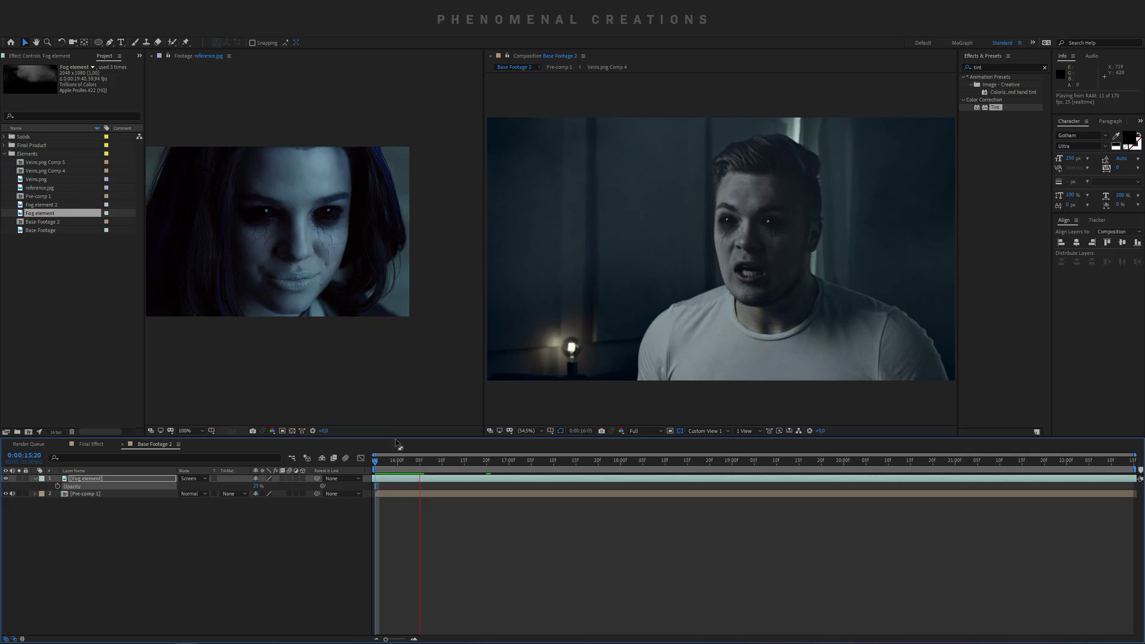